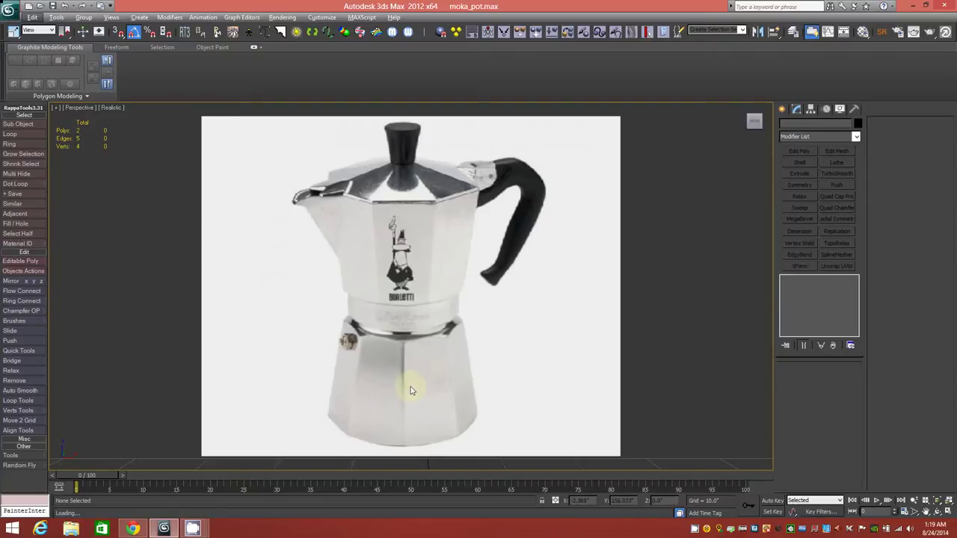
Step: Create a 10-sided cylinder of about 9.7" radius and 13.5" height at the grid origin and display its edged faces
{"action": "scroll", "coordinate": [429, 350], "scroll_direction": "down", "scroll_amount": 5}
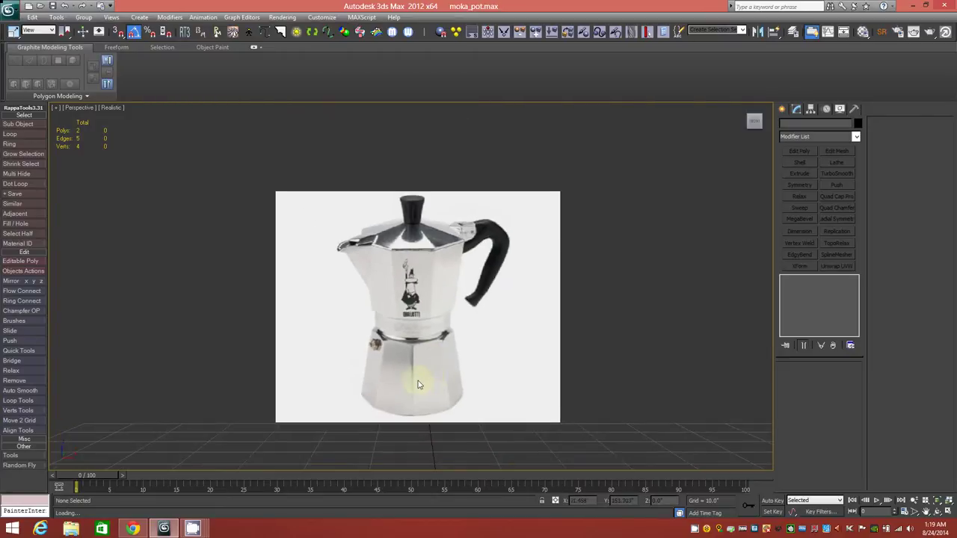
{"action": "middle_click_drag", "start_coordinate": [421, 384], "coordinate": [346, 326], "text": "alt"}
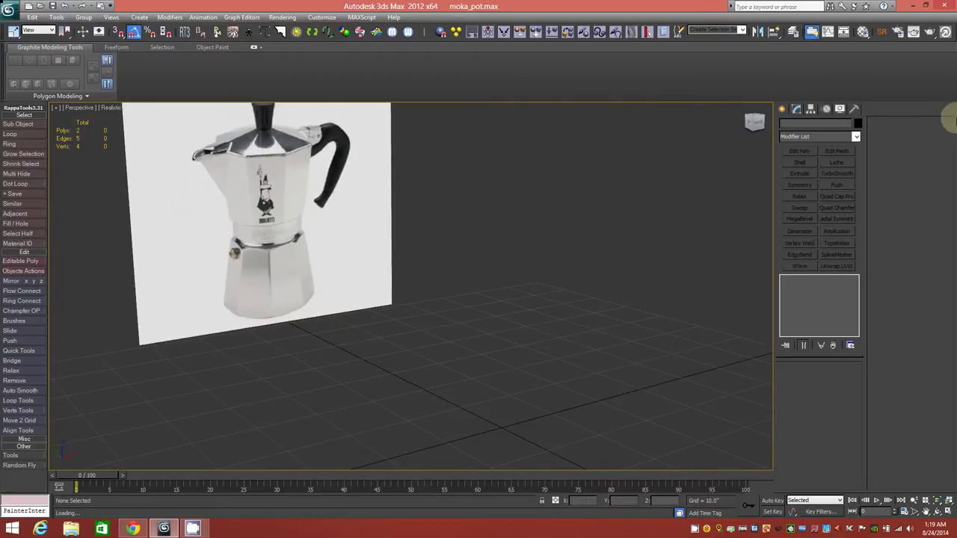
{"action": "left_click", "coordinate": [782, 109]}
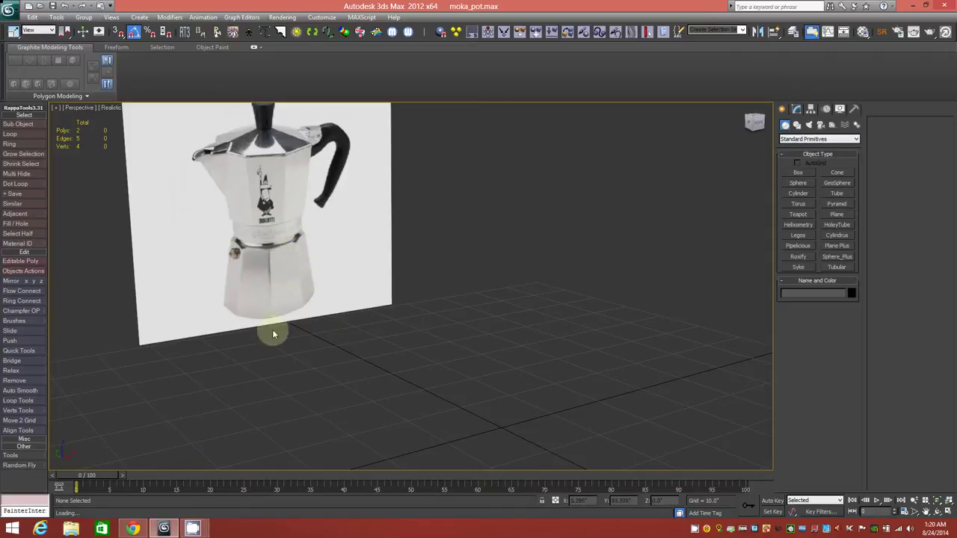
{"action": "mouse_move", "coordinate": [256, 321]}
{"action": "middle_mouse_down", "text": "alt"}
{"action": "mouse_move", "coordinate": [252, 299]}
{"action": "mouse_move", "coordinate": [259, 314]}
{"action": "mouse_move", "coordinate": [271, 309]}
{"action": "middle_mouse_up", "text": "alt"}
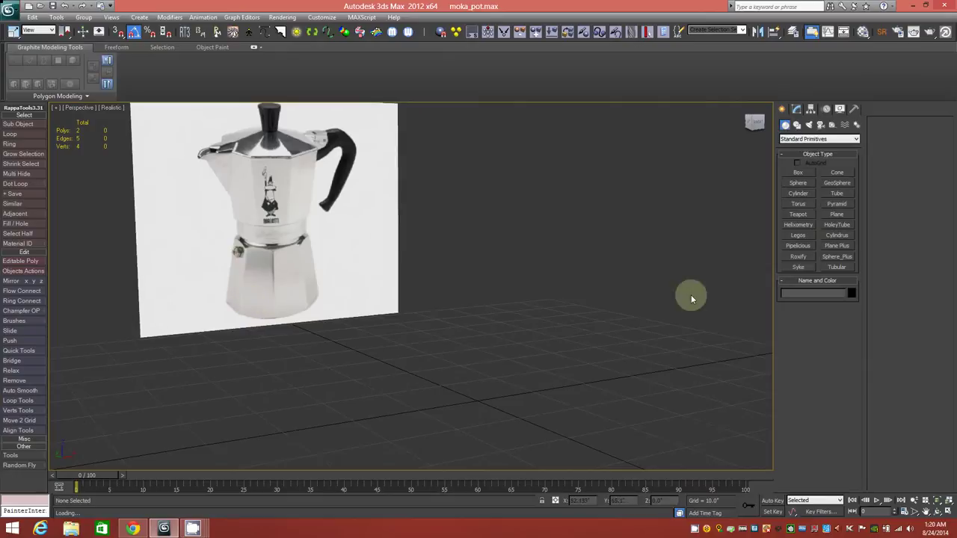
{"action": "left_click", "coordinate": [804, 192]}
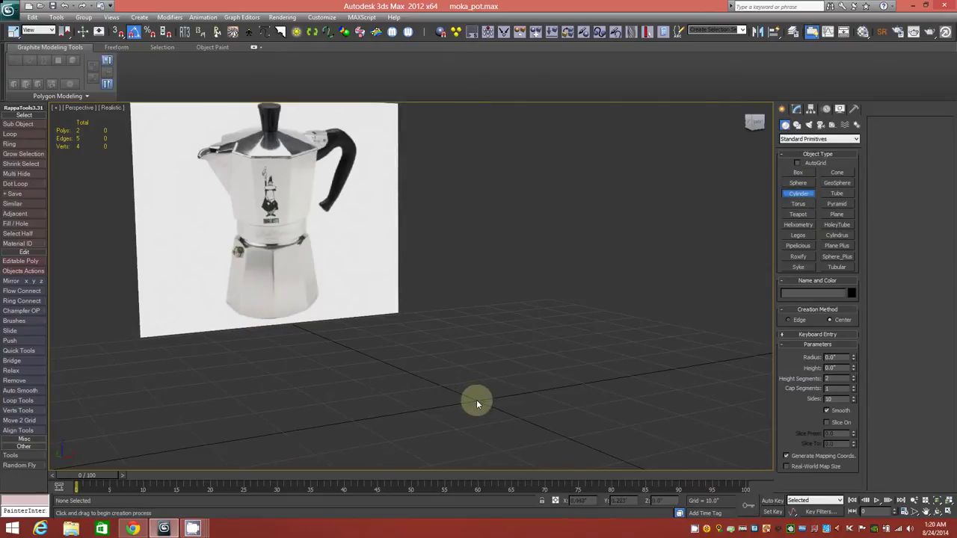
{"action": "left_click_drag", "start_coordinate": [477, 404], "coordinate": [490, 424]}
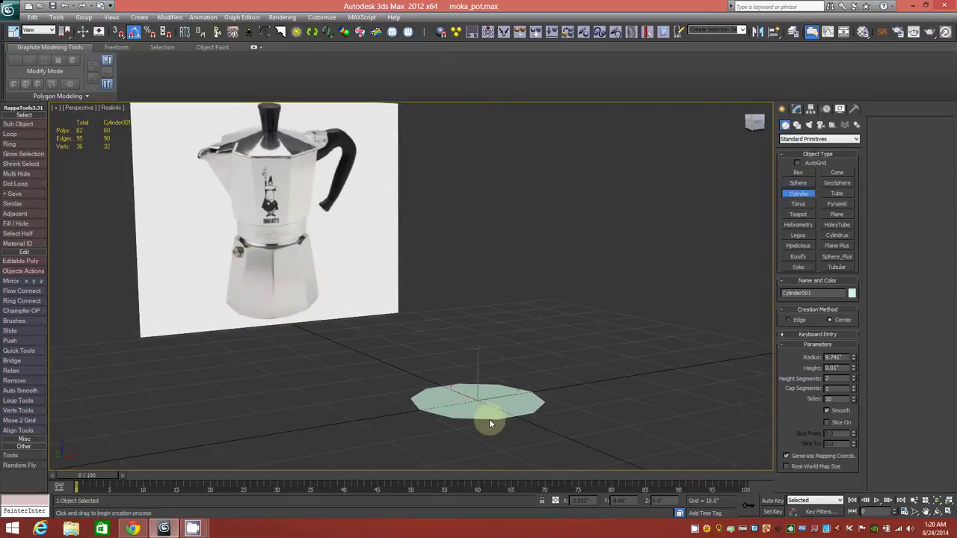
{"action": "left_click", "coordinate": [488, 320]}
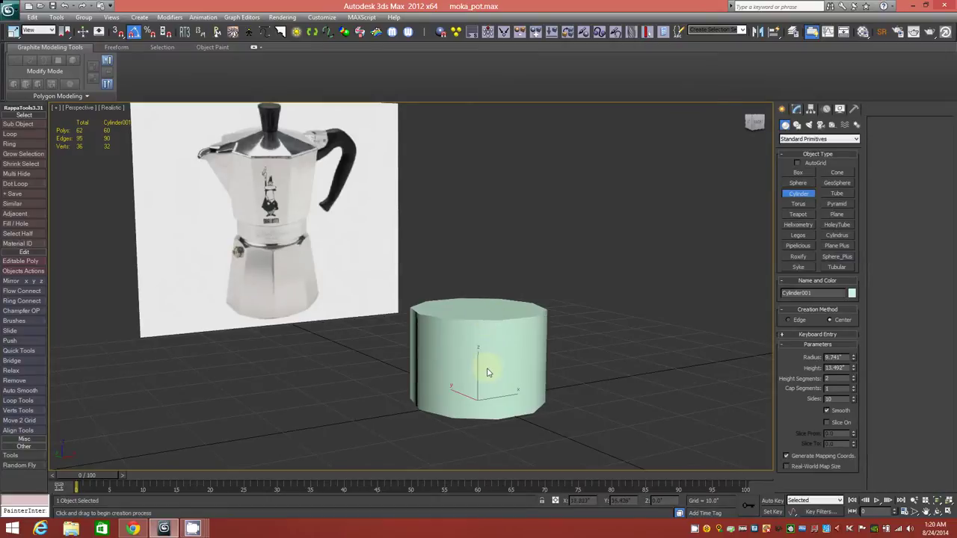
{"action": "key", "text": "F4"}
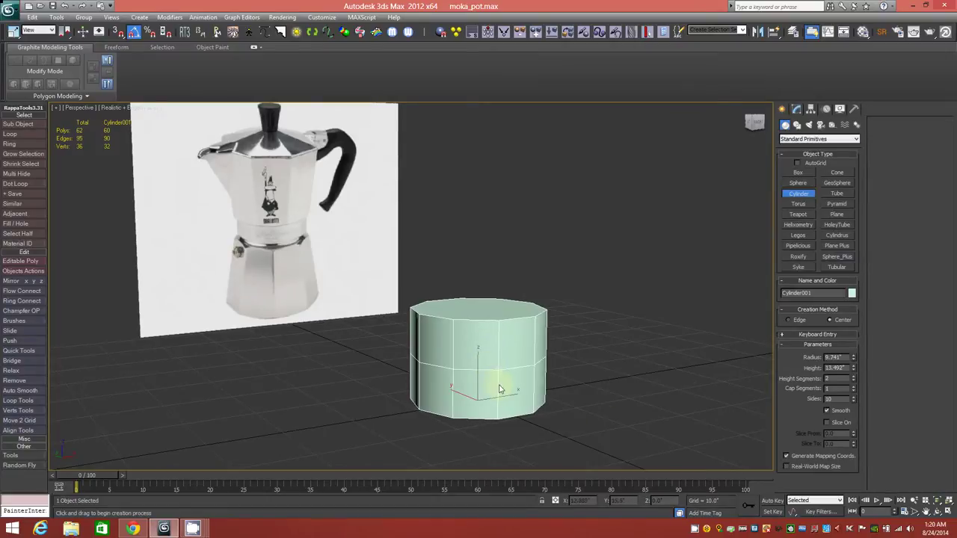
{"action": "middle_click_drag", "start_coordinate": [564, 376], "coordinate": [565, 396], "text": "alt"}
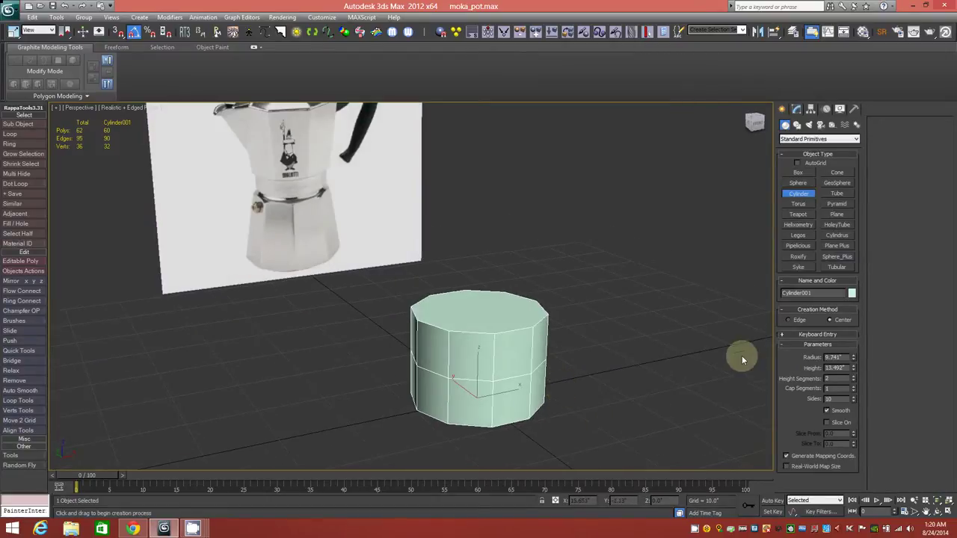
Step: Convert the cylinder to an Editable Poly
{"action": "left_click", "coordinate": [797, 109]}
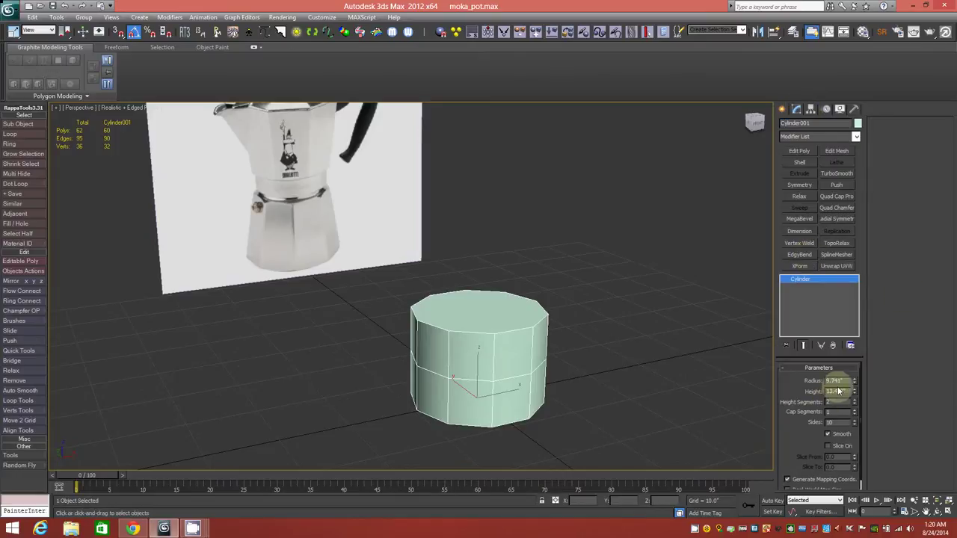
{"action": "right_click", "coordinate": [817, 282]}
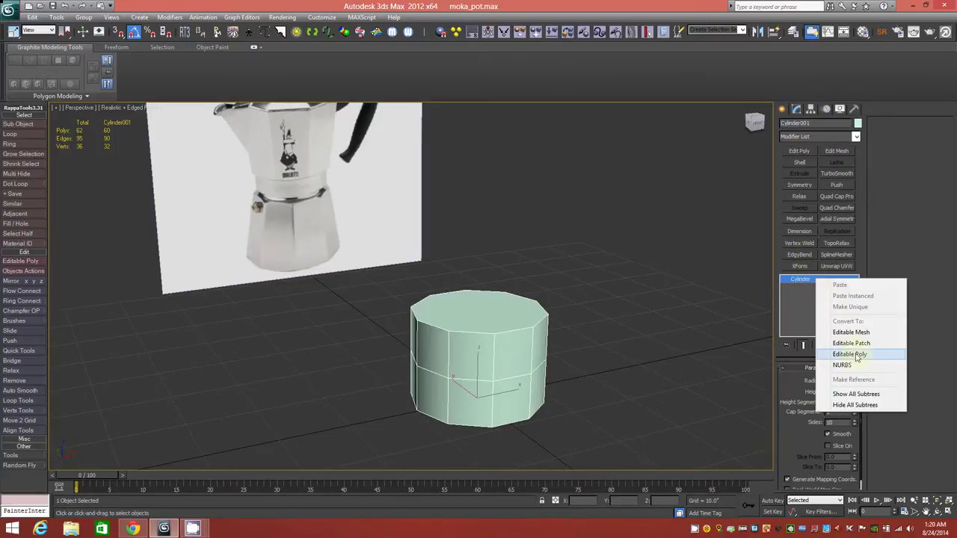
{"action": "left_click", "coordinate": [833, 354]}
Step: Bevel the cylinder's top polygon slightly upward and inward to form a sloped shoulder, and delete the cap polygon
{"action": "middle_click_drag", "start_coordinate": [485, 343], "coordinate": [486, 420], "text": "alt"}
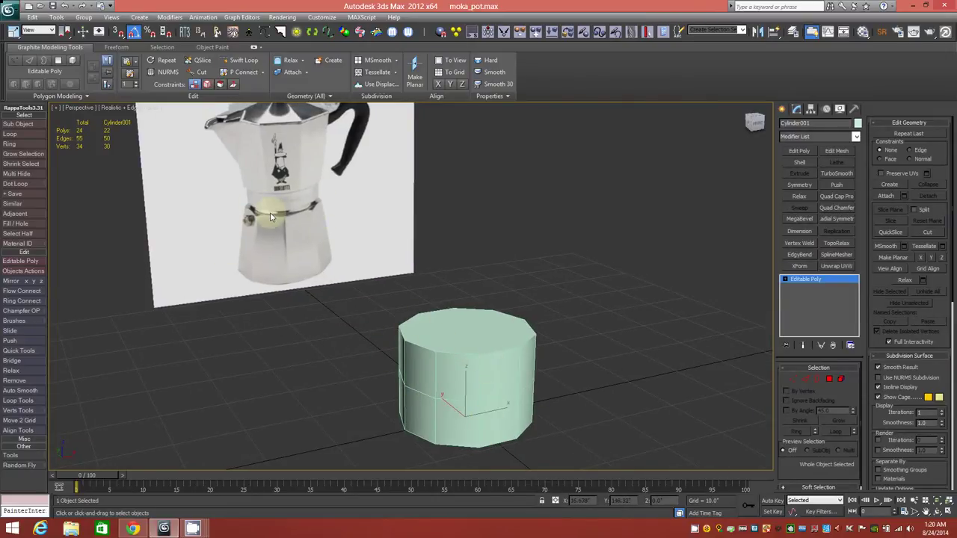
{"action": "mouse_move", "coordinate": [271, 216]}
{"action": "middle_mouse_down", "text": "alt"}
{"action": "mouse_move", "coordinate": [281, 257]}
{"action": "mouse_move", "coordinate": [279, 217]}
{"action": "middle_mouse_up", "text": "alt"}
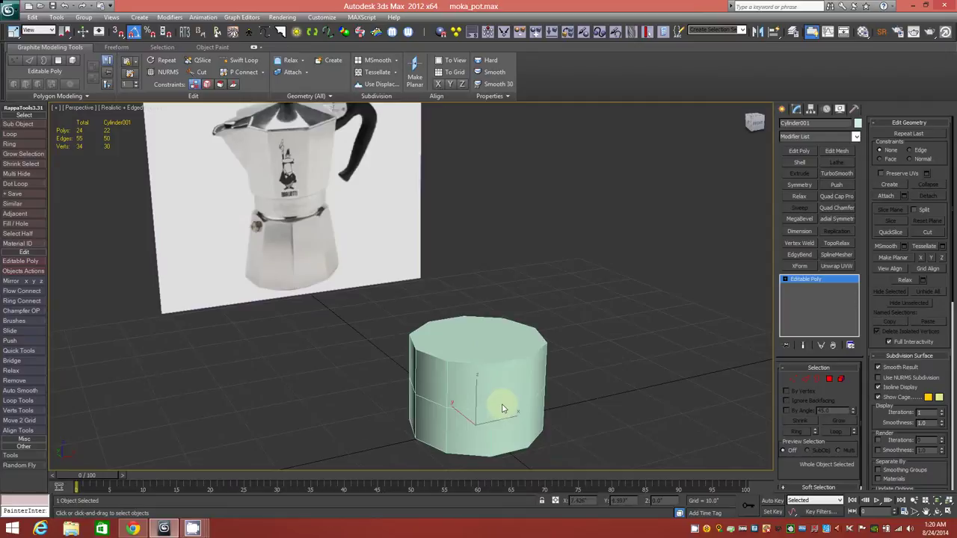
{"action": "mouse_move", "coordinate": [505, 399]}
{"action": "middle_mouse_down"}
{"action": "mouse_move", "coordinate": [493, 404]}
{"action": "mouse_move", "coordinate": [494, 385]}
{"action": "mouse_move", "coordinate": [472, 391]}
{"action": "mouse_move", "coordinate": [503, 384]}
{"action": "mouse_move", "coordinate": [500, 365]}
{"action": "mouse_move", "coordinate": [511, 364]}
{"action": "mouse_move", "coordinate": [493, 384]}
{"action": "mouse_move", "coordinate": [502, 385]}
{"action": "middle_mouse_up"}
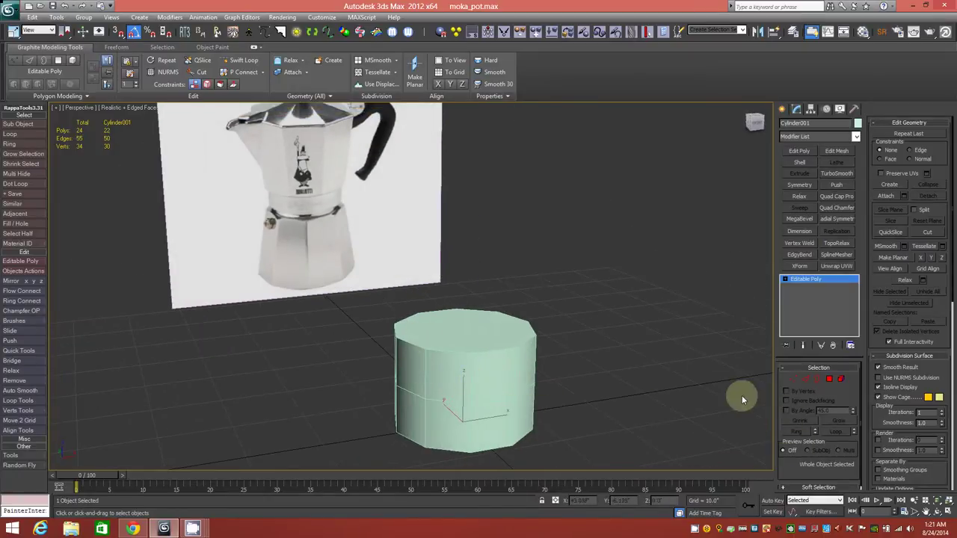
{"action": "left_click", "coordinate": [833, 380]}
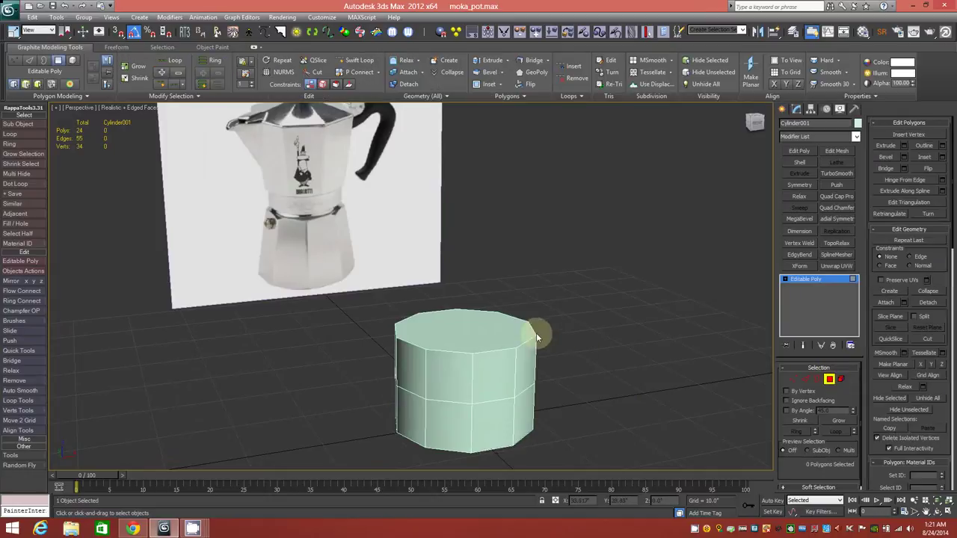
{"action": "left_click", "coordinate": [476, 322]}
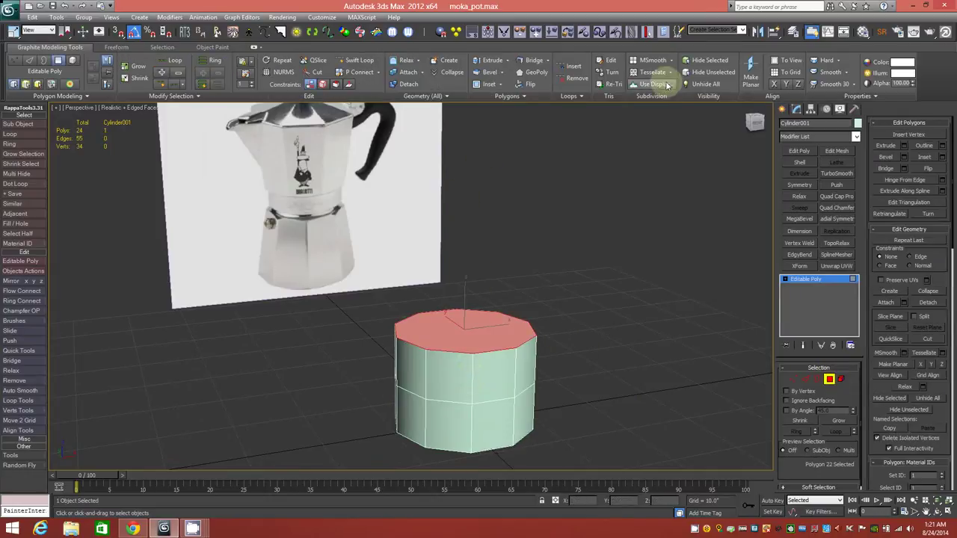
{"action": "left_click", "coordinate": [489, 73]}
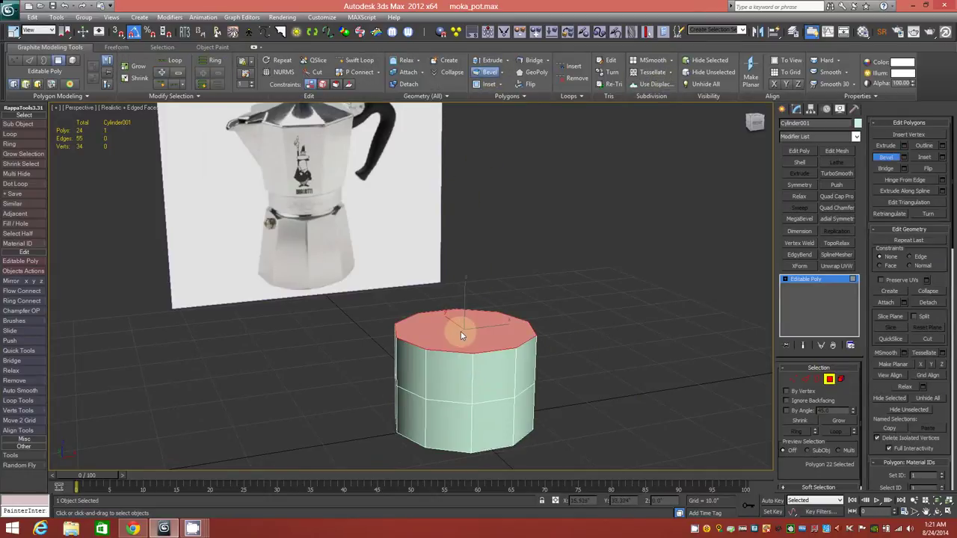
{"action": "left_click_drag", "start_coordinate": [460, 331], "coordinate": [465, 336]}
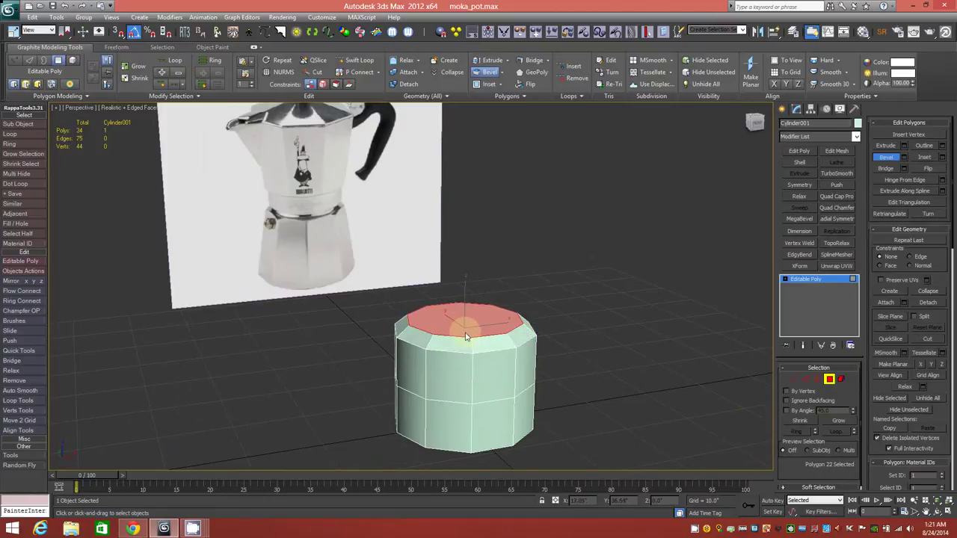
{"action": "left_click", "coordinate": [554, 350]}
{"action": "key", "text": "Delete"}
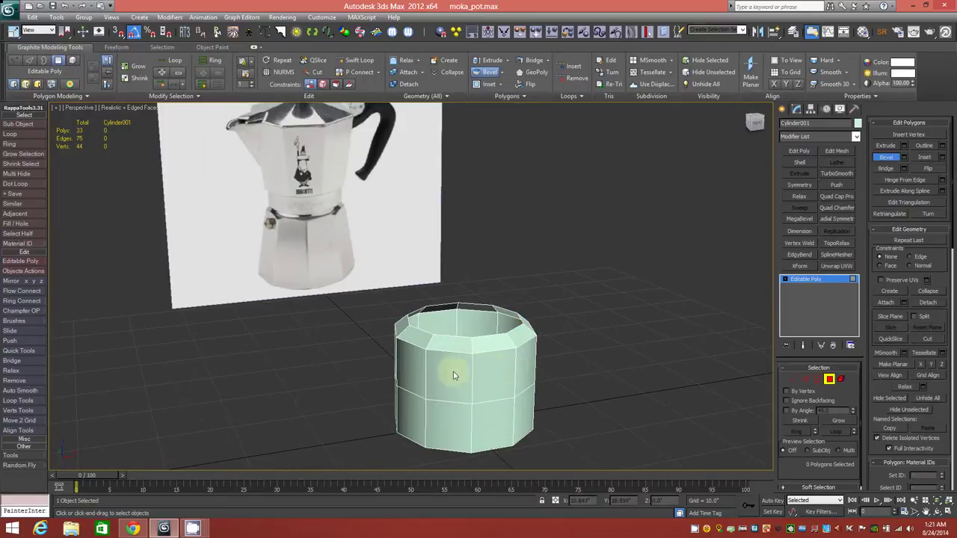
Step: Chamfer all the vertical corner edges of the walls and sloped shoulder by about 0.087" with 2 segments
{"action": "scroll", "coordinate": [402, 355], "scroll_direction": "up", "scroll_amount": 5}
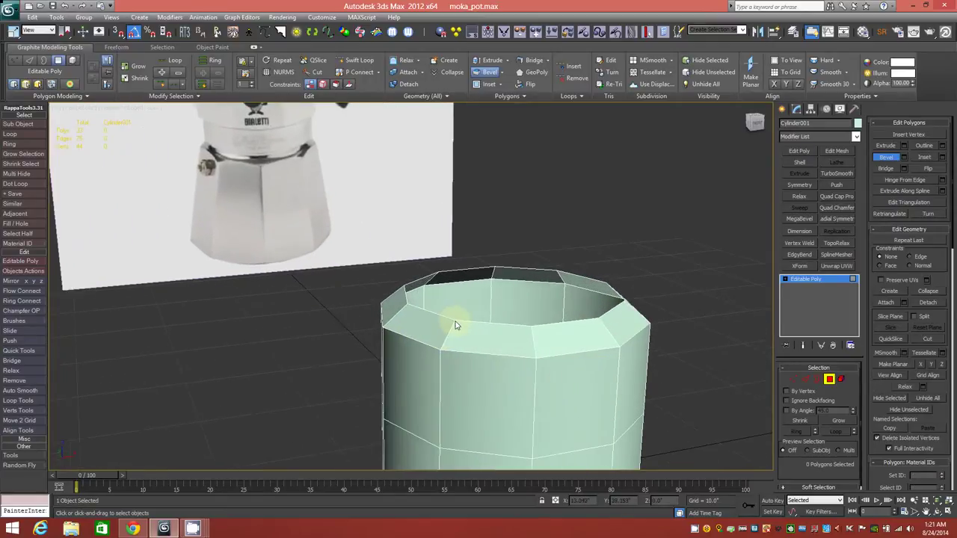
{"action": "left_click", "coordinate": [805, 379]}
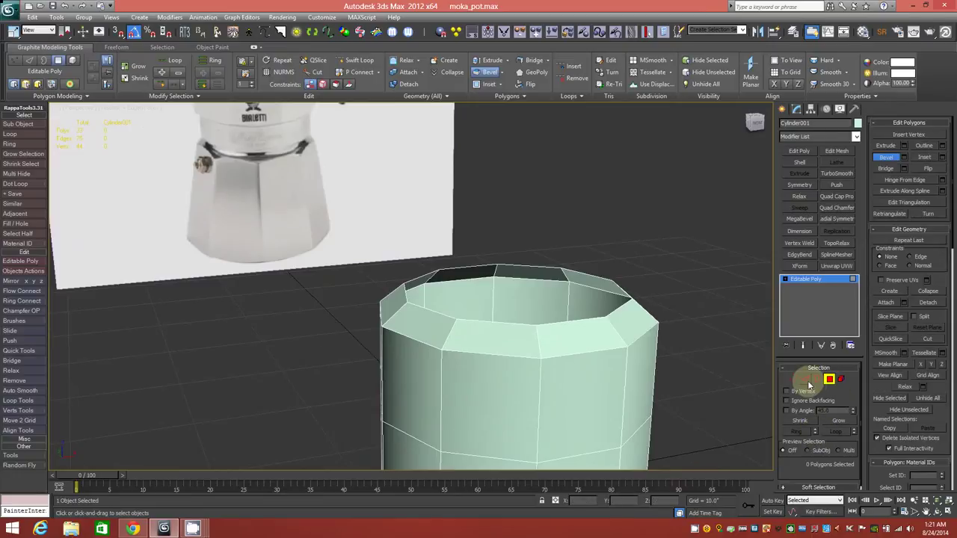
{"action": "left_click", "coordinate": [538, 344]}
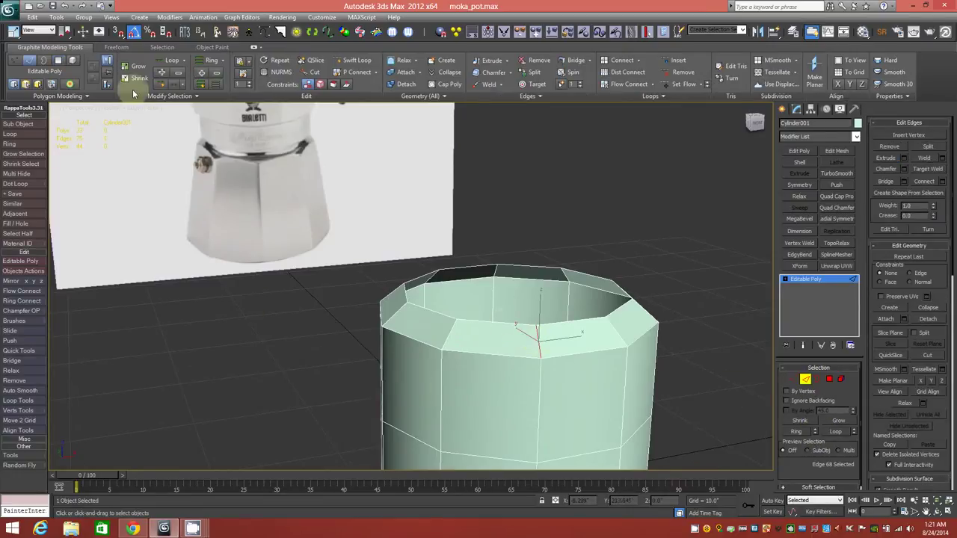
{"action": "left_click", "coordinate": [211, 61]}
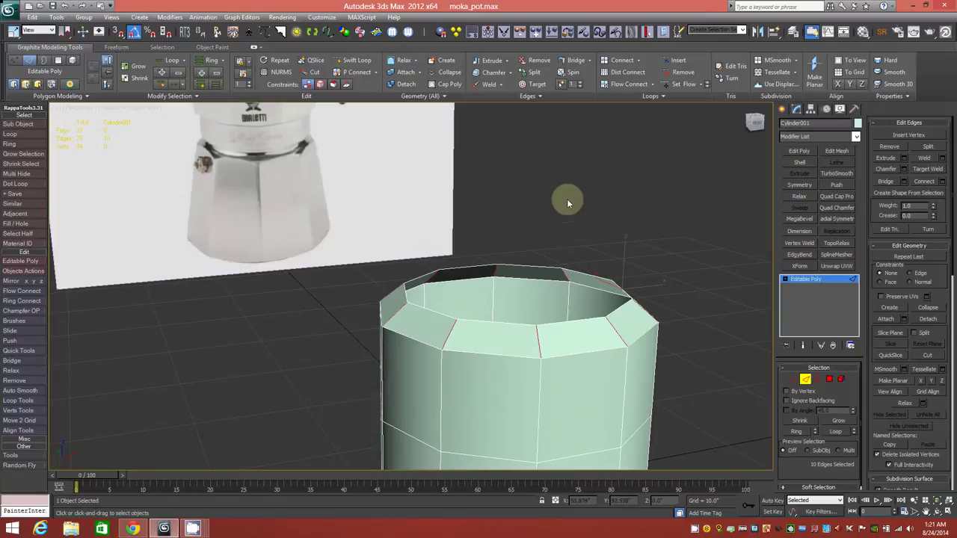
{"action": "left_click", "coordinate": [172, 60]}
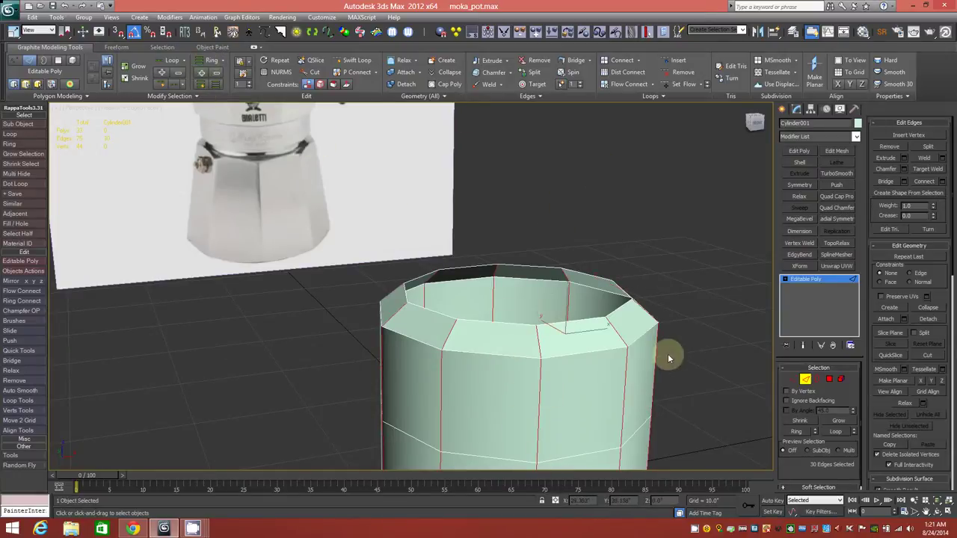
{"action": "mouse_move", "coordinate": [507, 381]}
{"action": "middle_mouse_down", "text": "alt"}
{"action": "mouse_move", "coordinate": [483, 342]}
{"action": "mouse_move", "coordinate": [491, 391]}
{"action": "mouse_move", "coordinate": [506, 390]}
{"action": "middle_mouse_up", "text": "alt"}
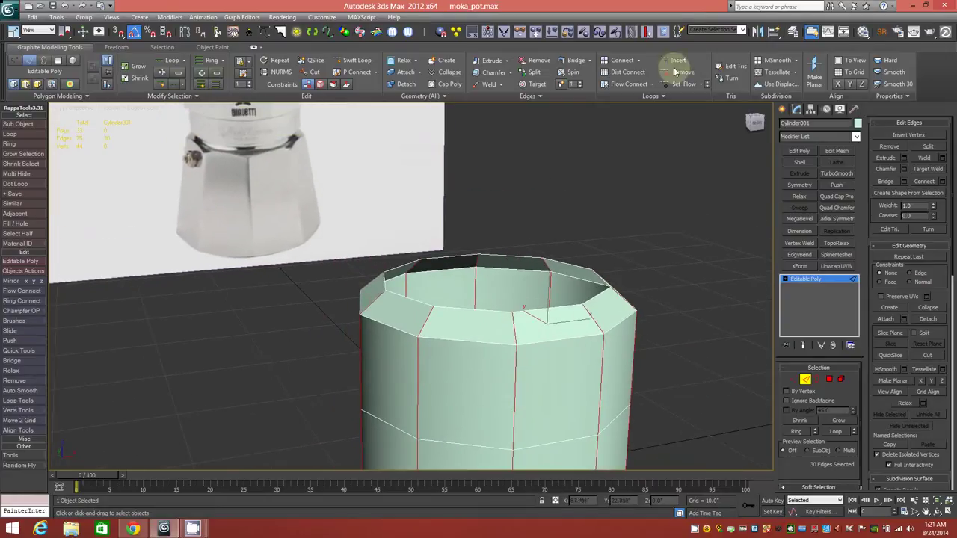
{"action": "key", "text": "ctrl+shift+e"}
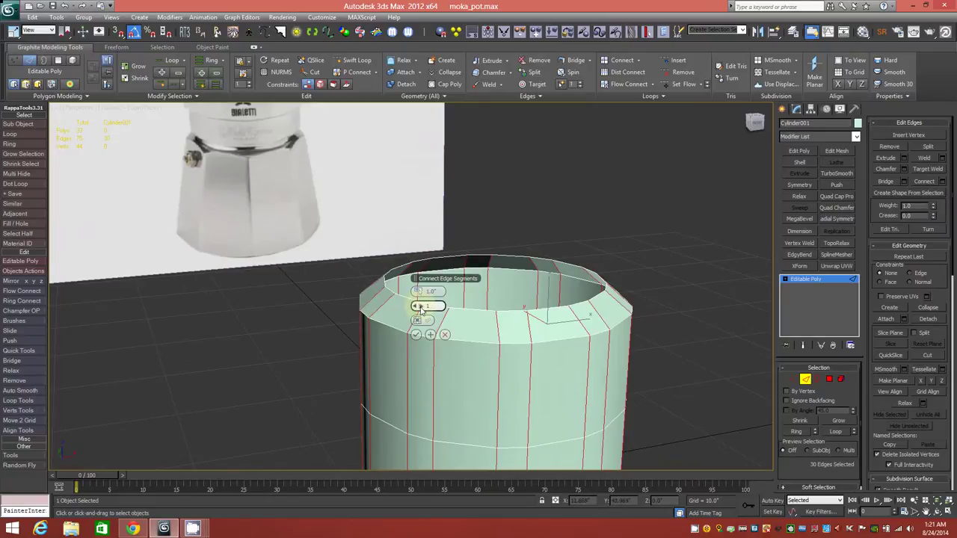
{"action": "left_click_drag", "start_coordinate": [422, 309], "coordinate": [429, 312]}
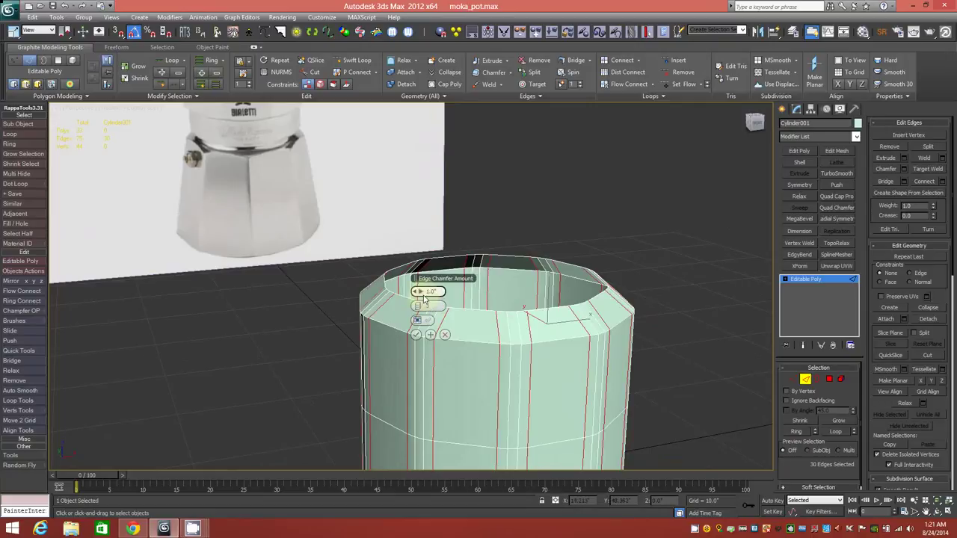
{"action": "left_click_drag", "start_coordinate": [414, 311], "coordinate": [417, 313]}
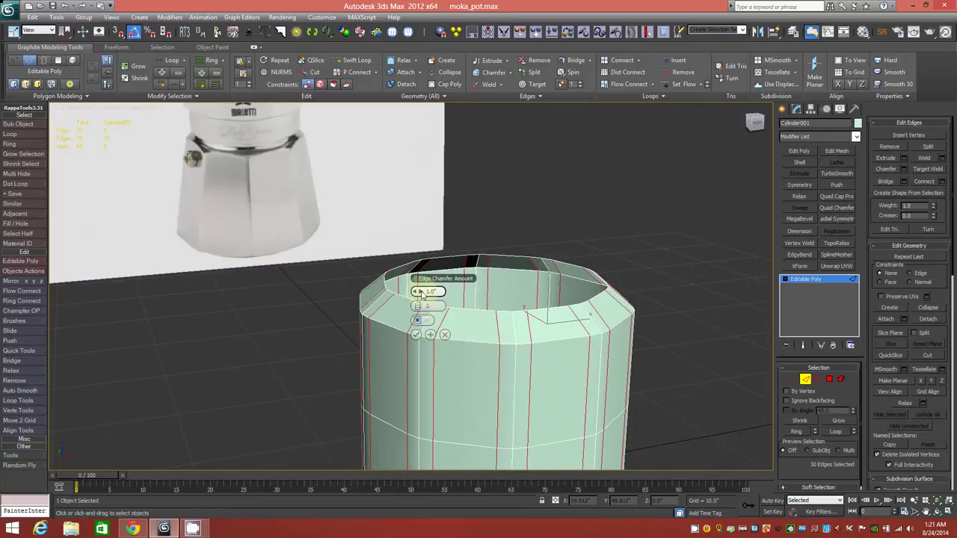
{"action": "left_click_drag", "start_coordinate": [422, 294], "coordinate": [418, 295]}
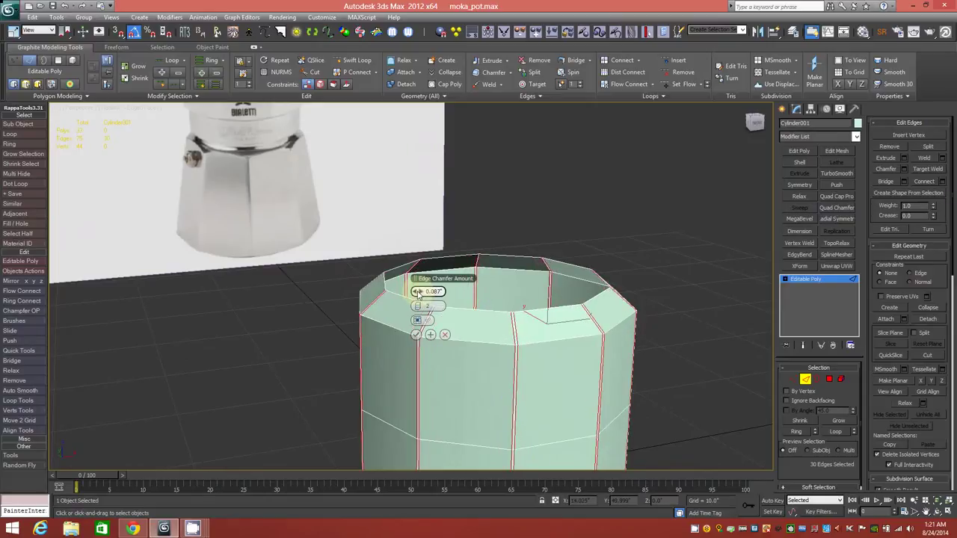
{"action": "left_click", "coordinate": [416, 335]}
Step: Chamfer the horizontal edge loop where the sloped shoulder meets the walls by about 0.07" with 1 segment
{"action": "mouse_move", "coordinate": [456, 322]}
{"action": "middle_mouse_down", "text": "alt"}
{"action": "mouse_move", "coordinate": [465, 325]}
{"action": "mouse_move", "coordinate": [447, 321]}
{"action": "middle_mouse_up", "text": "alt"}
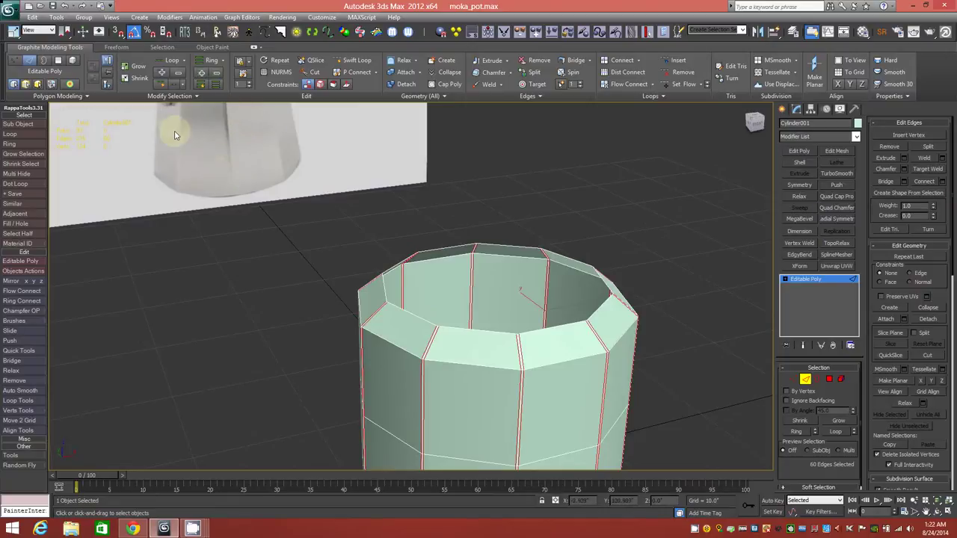
{"action": "middle_click_drag", "start_coordinate": [262, 229], "coordinate": [296, 208], "text": "alt"}
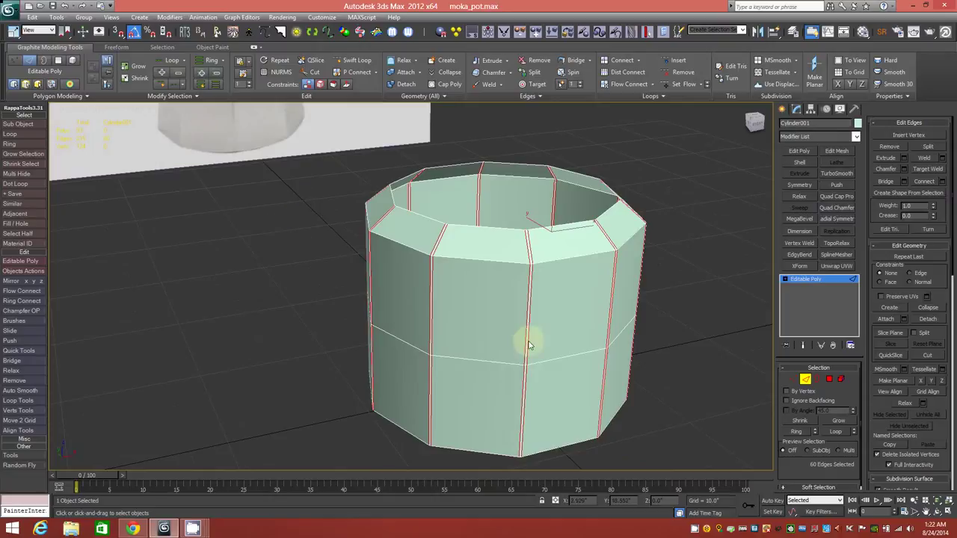
{"action": "mouse_move", "coordinate": [525, 337]}
{"action": "middle_mouse_down", "text": "alt"}
{"action": "mouse_move", "coordinate": [562, 342]}
{"action": "mouse_move", "coordinate": [549, 336]}
{"action": "middle_mouse_up", "text": "alt"}
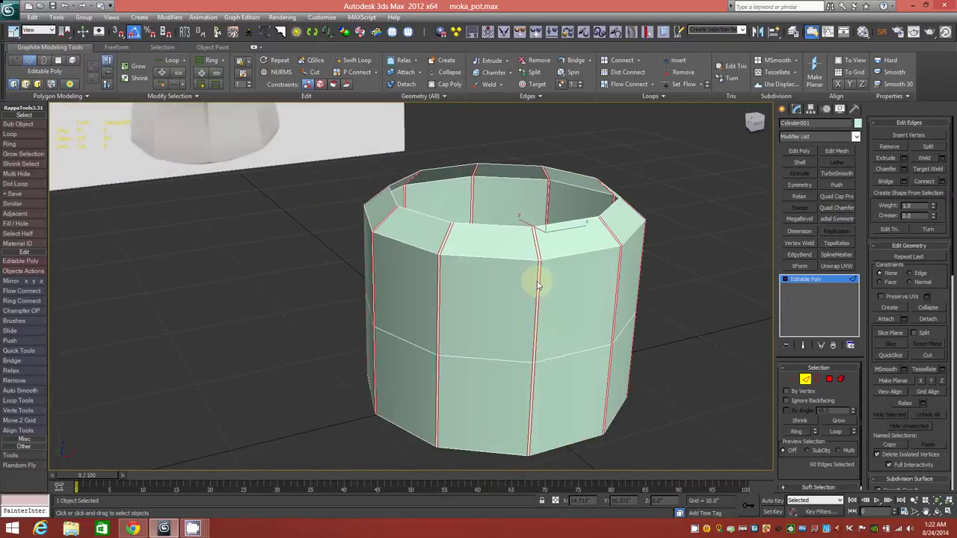
{"action": "middle_click_drag", "start_coordinate": [534, 279], "coordinate": [486, 295], "text": "alt"}
{"action": "scroll", "coordinate": [506, 249], "scroll_direction": "up", "scroll_amount": 3}
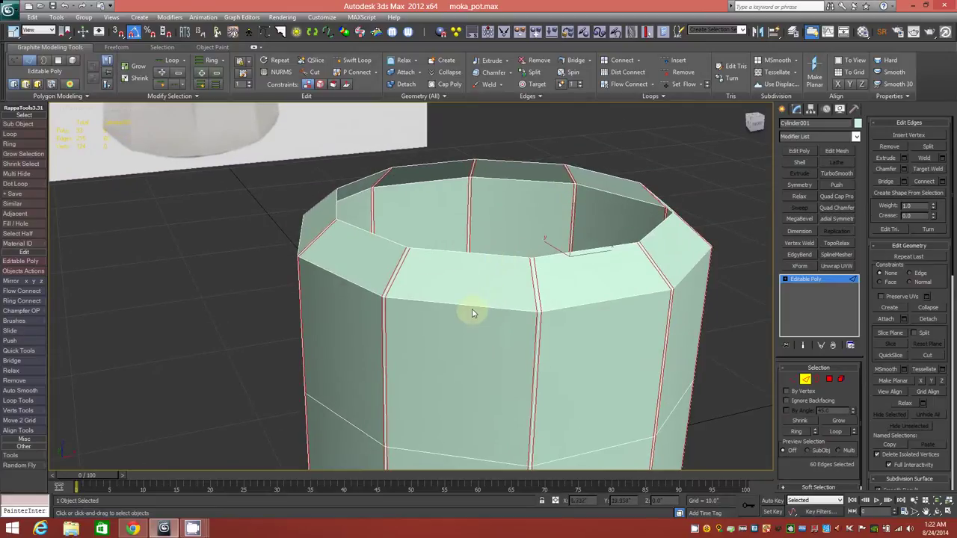
{"action": "left_click", "coordinate": [474, 306]}
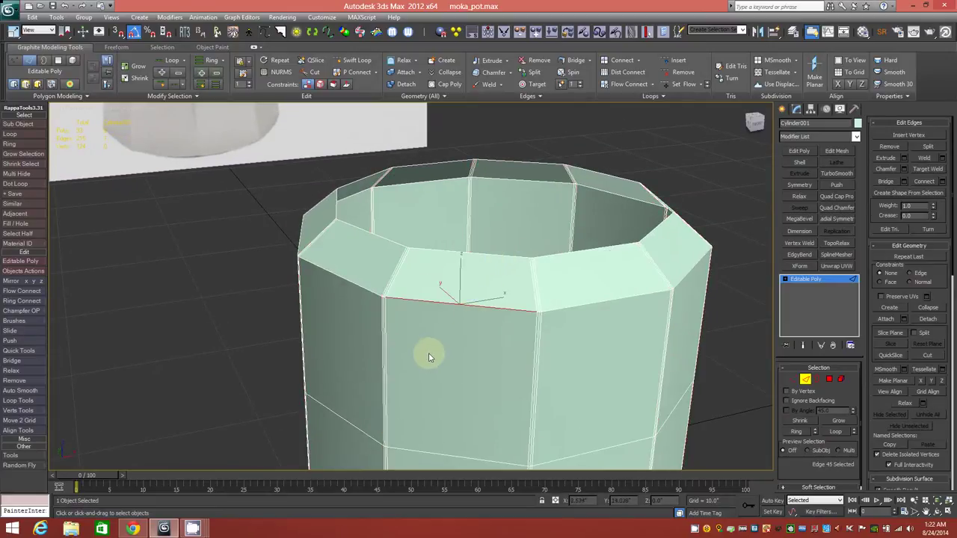
{"action": "key", "text": "alt+l"}
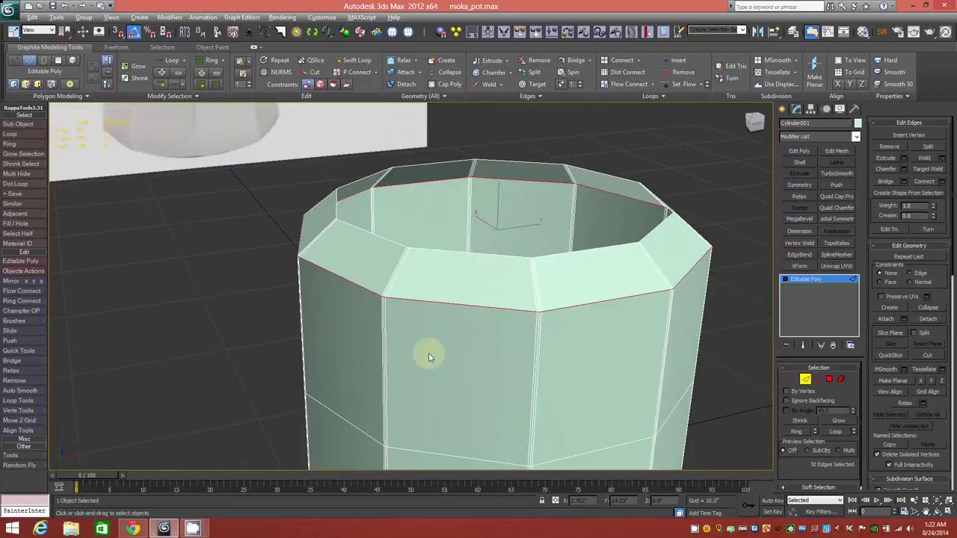
{"action": "left_click", "coordinate": [486, 72], "text": "shift"}
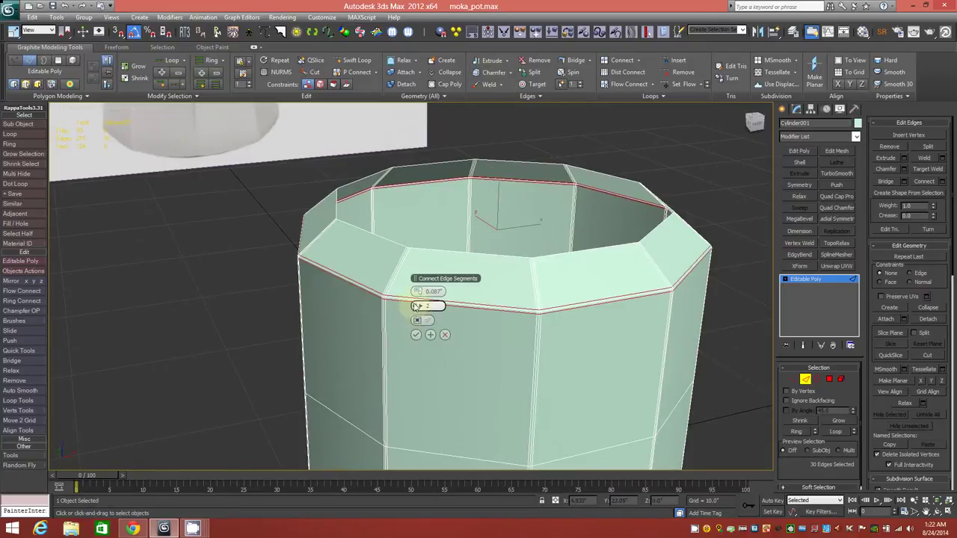
{"action": "mouse_move", "coordinate": [417, 308]}
{"action": "left_mouse_down"}
{"action": "mouse_move", "coordinate": [539, 316]}
{"action": "mouse_move", "coordinate": [426, 311]}
{"action": "left_mouse_up"}
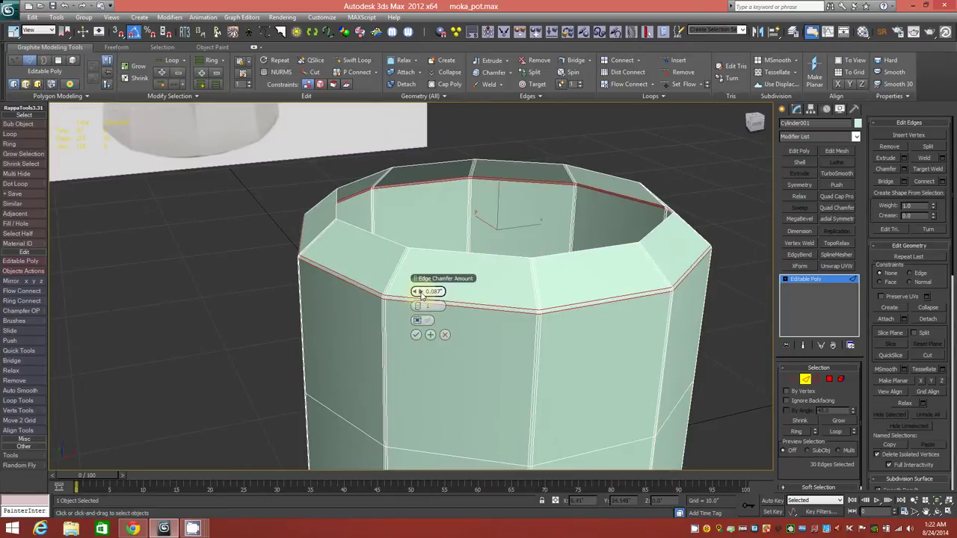
{"action": "left_click_drag", "start_coordinate": [421, 293], "coordinate": [421, 295]}
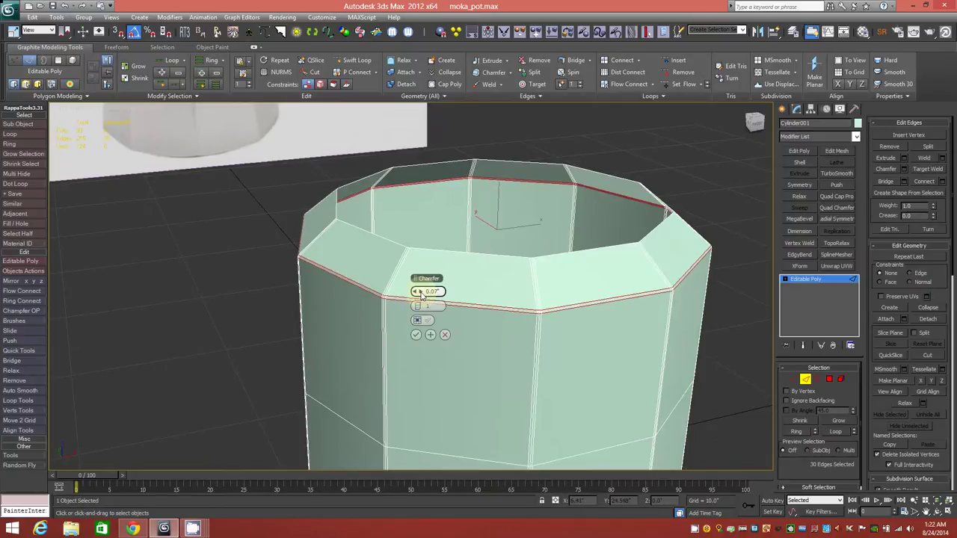
{"action": "left_click", "coordinate": [416, 335]}
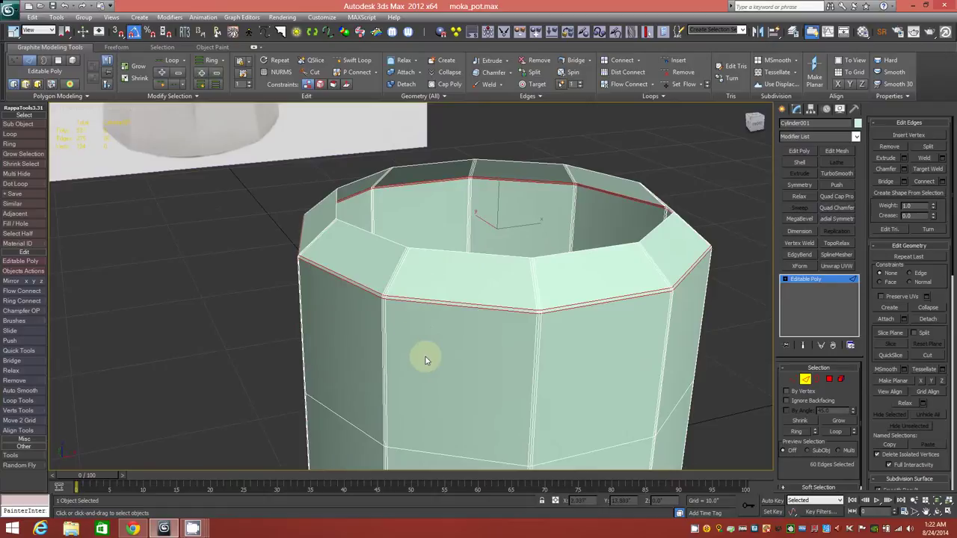
Step: Select the middle edge of a chamfered corner on the sloped shoulder
{"action": "middle_click_drag", "start_coordinate": [528, 341], "coordinate": [516, 342], "text": "alt"}
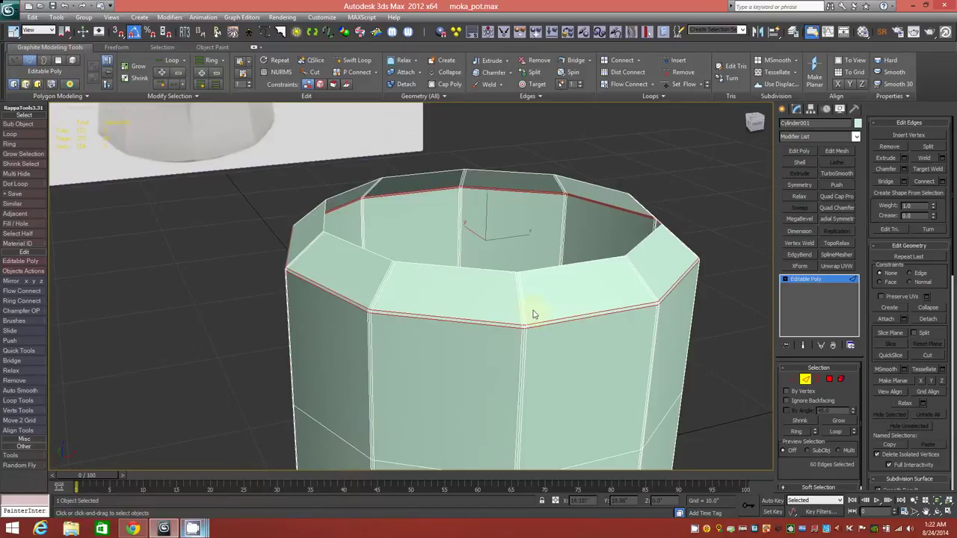
{"action": "middle_click_drag", "start_coordinate": [531, 314], "coordinate": [513, 309], "text": "alt"}
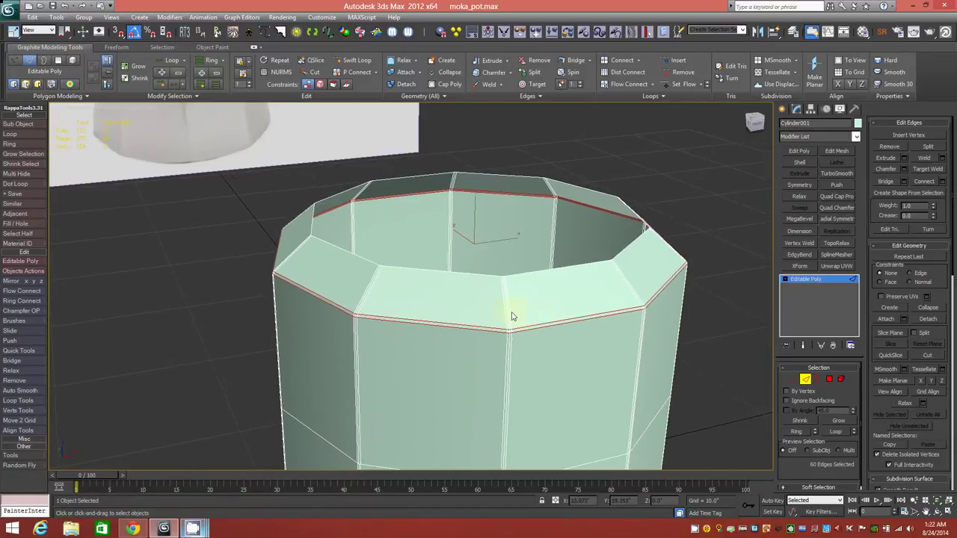
{"action": "scroll", "coordinate": [512, 310], "scroll_direction": "up", "scroll_amount": 5}
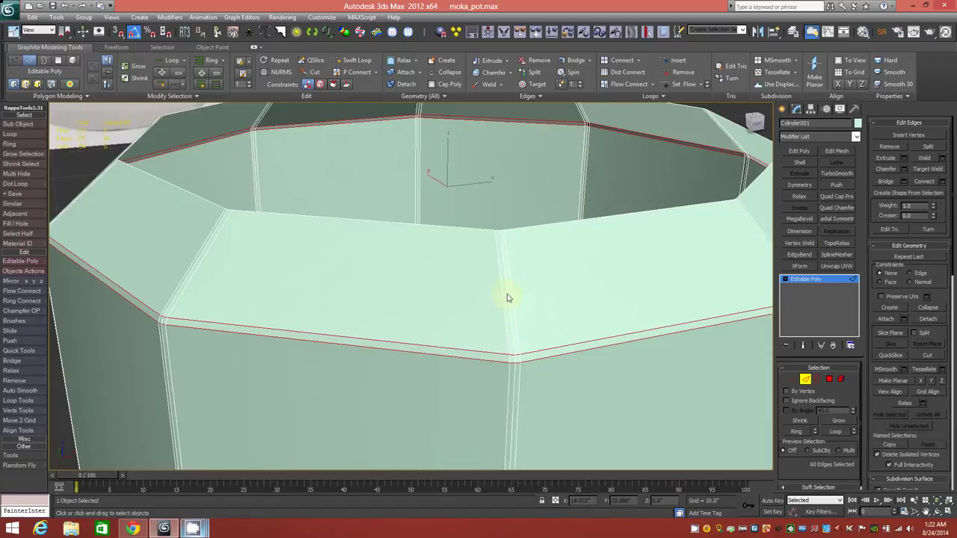
{"action": "left_click", "coordinate": [508, 313]}
Step: Examine the shoulder corners and facet edges of the pot's base in the reference image and compare them with the mesh
{"action": "middle_click_drag", "start_coordinate": [513, 379], "coordinate": [521, 274], "text": "alt"}
{"action": "scroll", "coordinate": [521, 274], "scroll_direction": "down", "scroll_amount": 5}
{"action": "middle_click_drag", "start_coordinate": [573, 250], "coordinate": [664, 259], "text": "alt"}
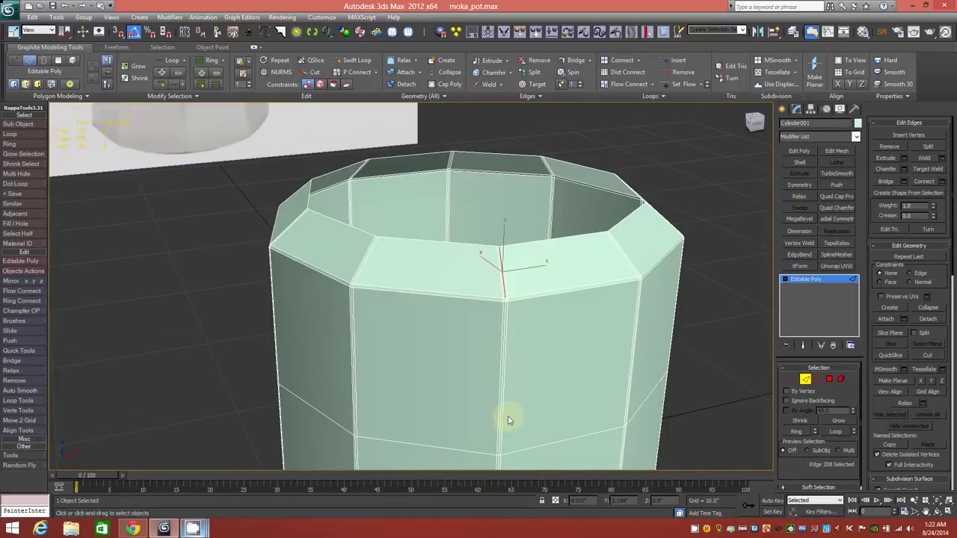
{"action": "middle_click_drag", "start_coordinate": [102, 110], "coordinate": [270, 253], "text": "alt"}
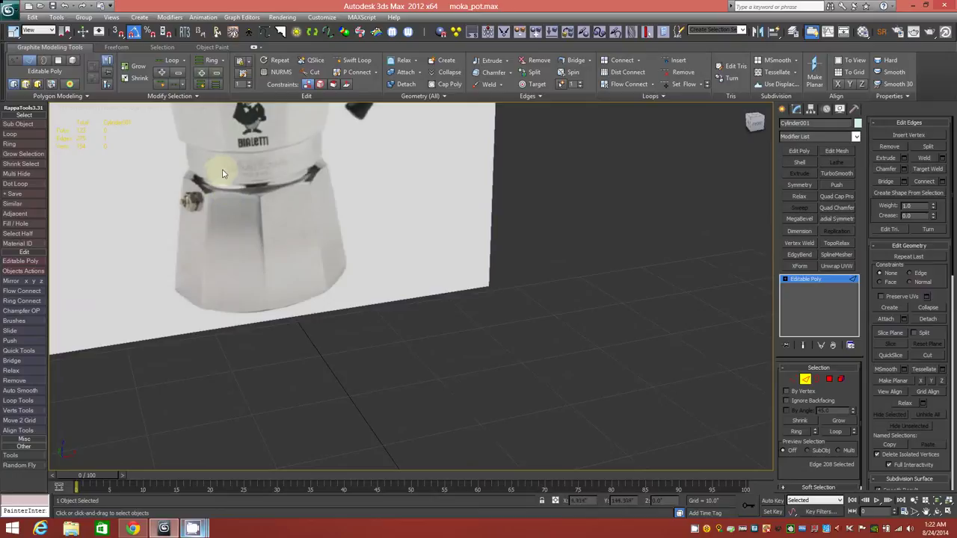
{"action": "scroll", "coordinate": [222, 174], "scroll_direction": "up", "scroll_amount": 3}
{"action": "scroll", "coordinate": [255, 192], "scroll_direction": "down", "scroll_amount": 1}
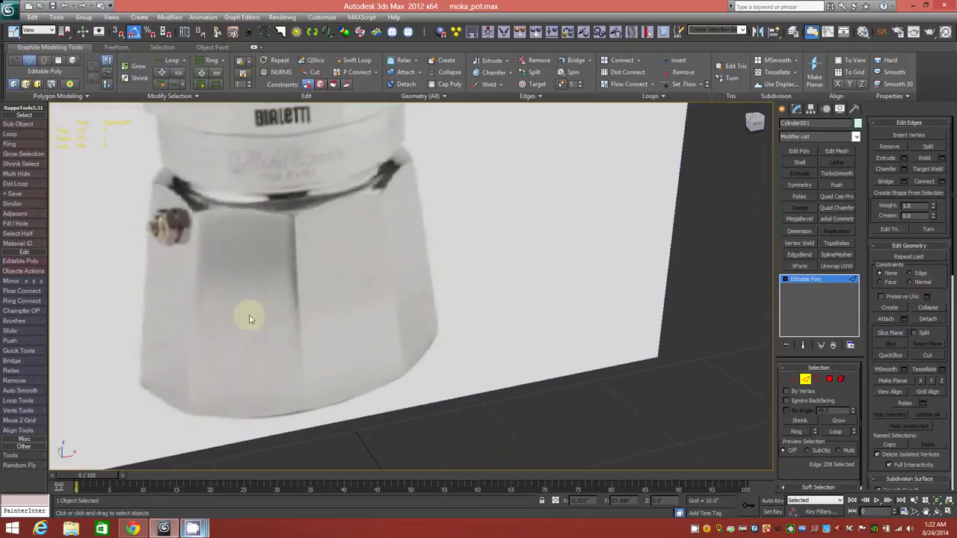
{"action": "middle_click_drag", "start_coordinate": [277, 228], "coordinate": [322, 247]}
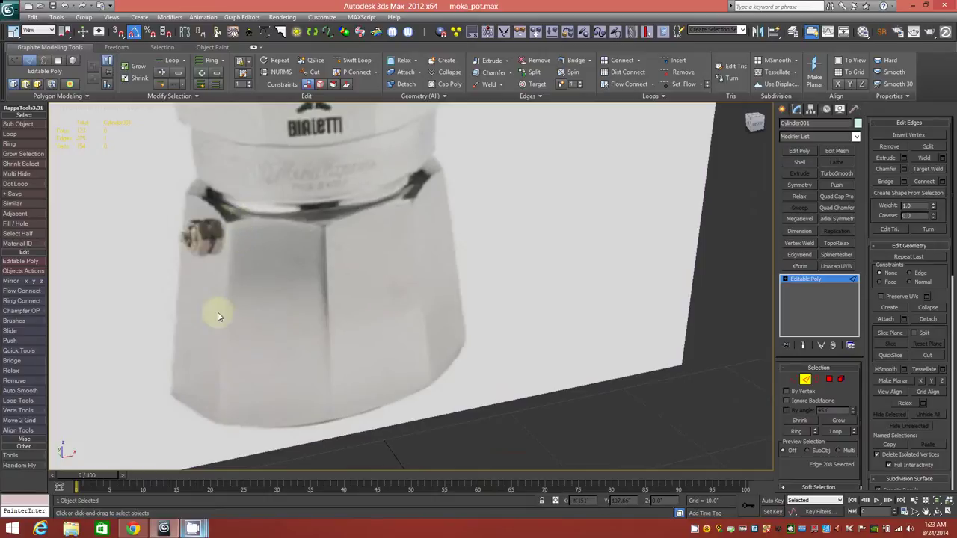
{"action": "middle_click_drag", "start_coordinate": [617, 444], "coordinate": [497, 304]}
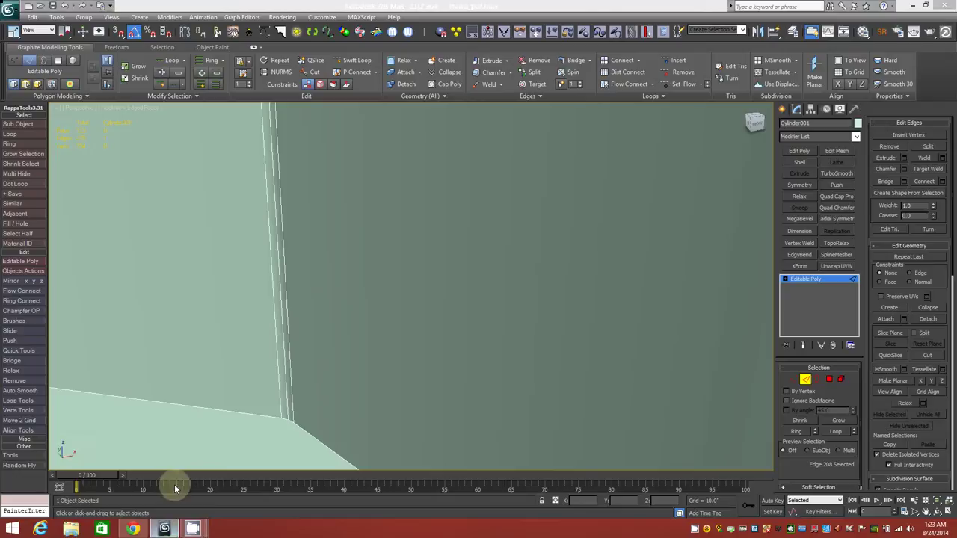
{"action": "scroll", "coordinate": [246, 325], "scroll_direction": "down", "scroll_amount": 8}
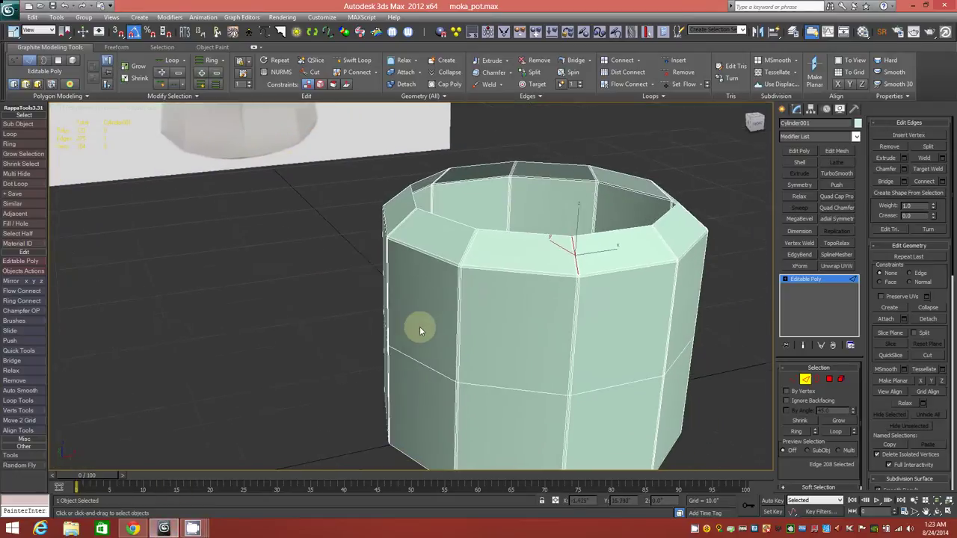
{"action": "scroll", "coordinate": [523, 317], "scroll_direction": "up", "scroll_amount": 5}
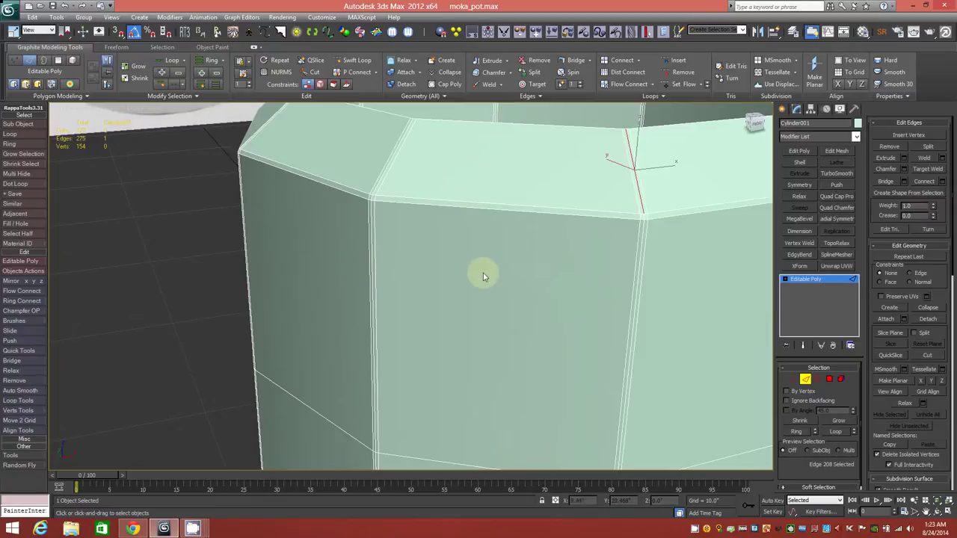
{"action": "scroll", "coordinate": [467, 277], "scroll_direction": "down", "scroll_amount": 3}
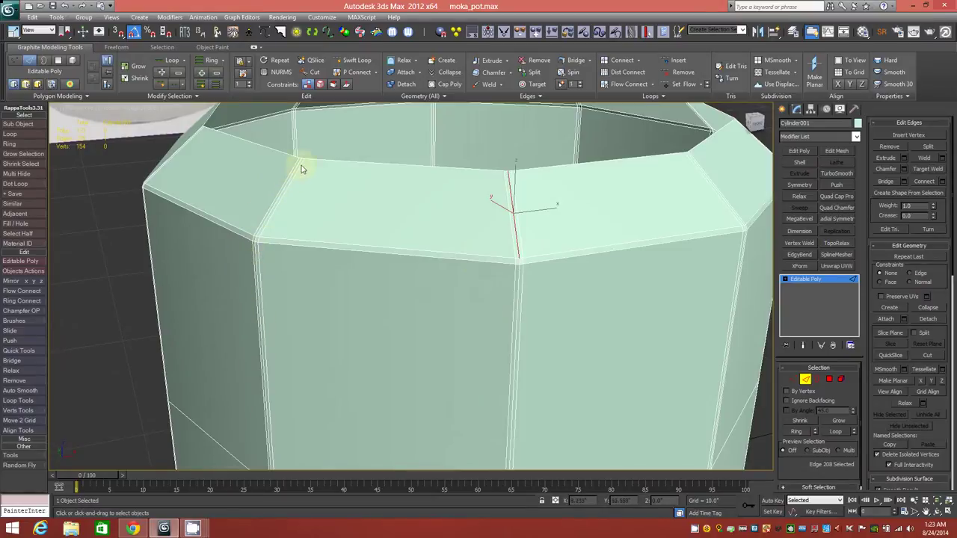
{"action": "middle_click_drag", "start_coordinate": [257, 247], "coordinate": [391, 406]}
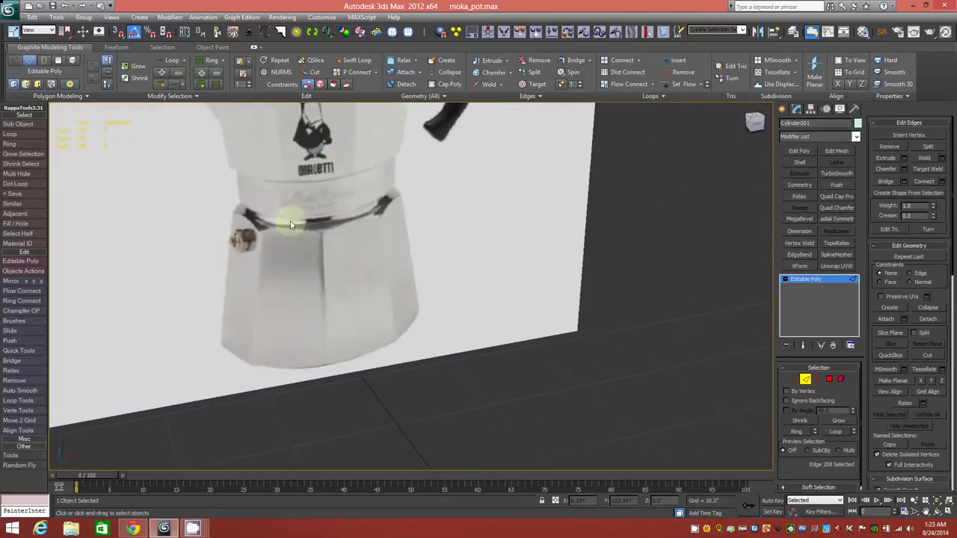
{"action": "scroll", "coordinate": [295, 213], "scroll_direction": "up", "scroll_amount": 6}
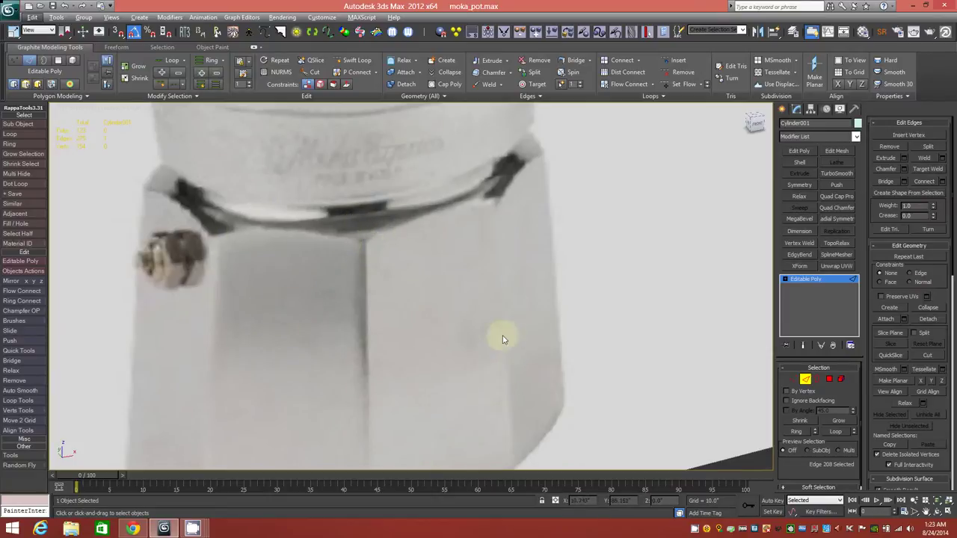
{"action": "scroll", "coordinate": [502, 340], "scroll_direction": "down", "scroll_amount": 5}
{"action": "middle_click_drag", "start_coordinate": [520, 324], "coordinate": [234, 162]}
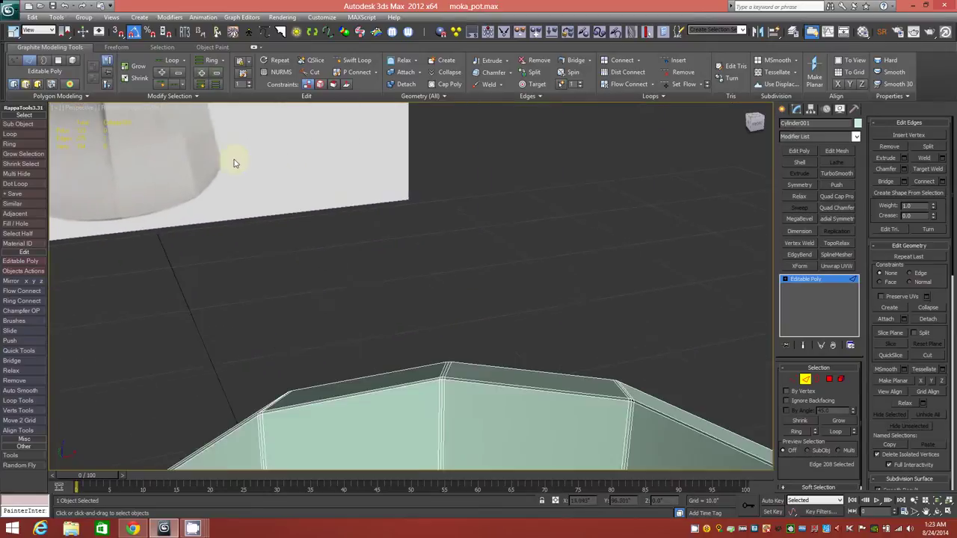
{"action": "scroll", "coordinate": [298, 292], "scroll_direction": "down", "scroll_amount": 6}
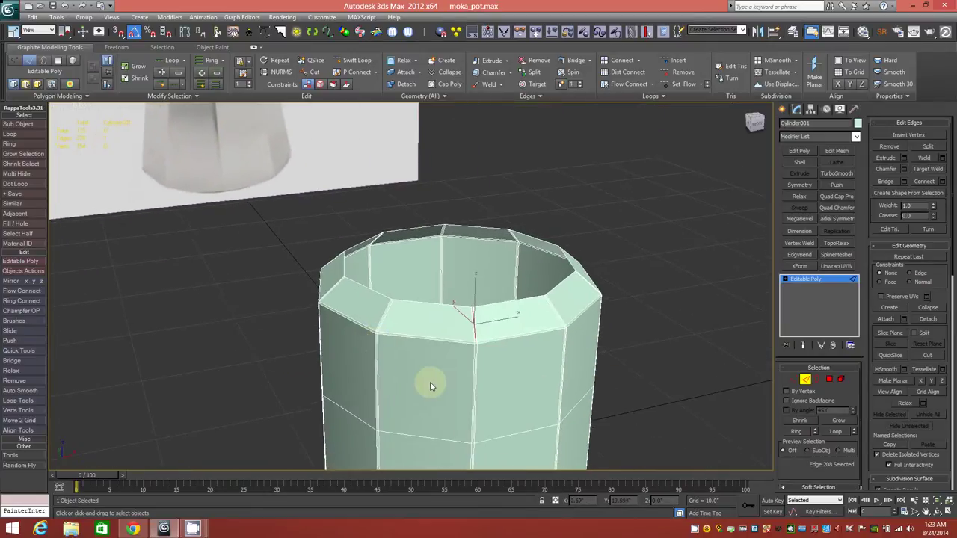
{"action": "scroll", "coordinate": [431, 383], "scroll_direction": "up", "scroll_amount": 8}
{"action": "scroll", "coordinate": [440, 368], "scroll_direction": "down", "scroll_amount": 3}
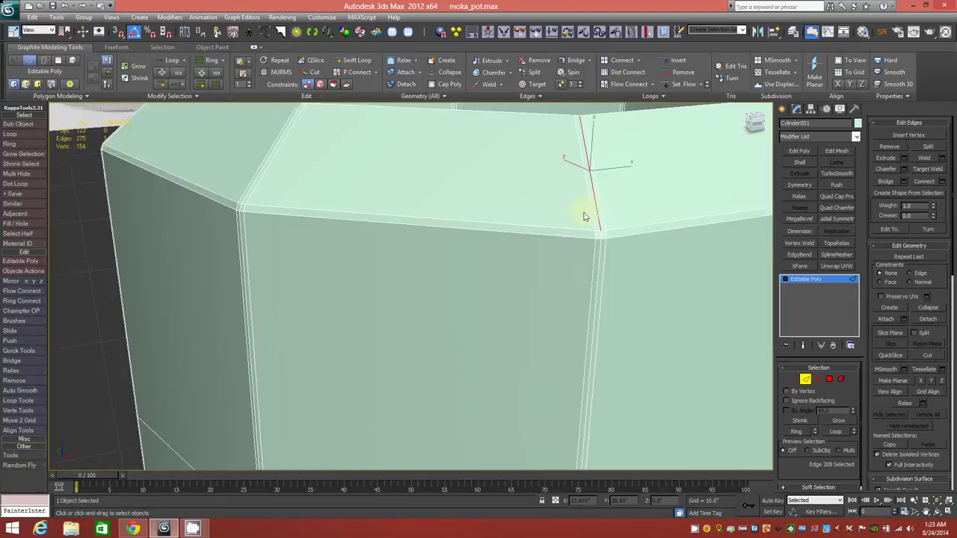
{"action": "scroll", "coordinate": [584, 216], "scroll_direction": "down", "scroll_amount": 5}
{"action": "scroll", "coordinate": [560, 239], "scroll_direction": "up", "scroll_amount": 2}
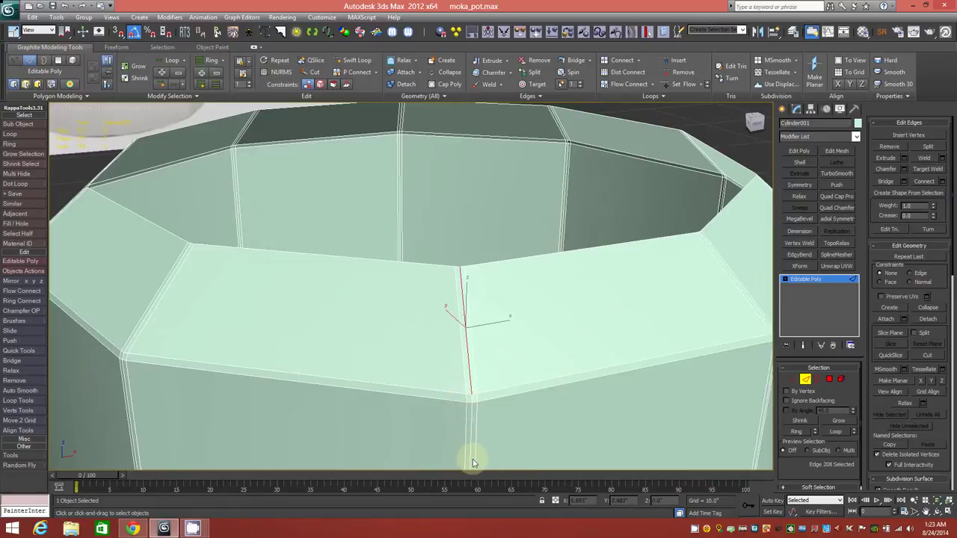
Step: Extend the selection with Similar to the middle edges of all ten shoulder corners
{"action": "middle_click_drag", "start_coordinate": [420, 416], "coordinate": [400, 418], "text": "alt"}
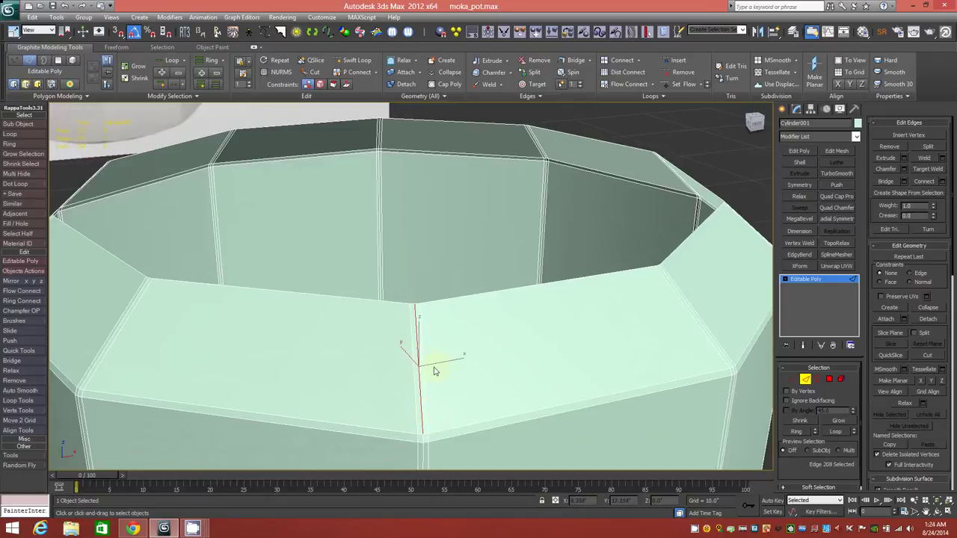
{"action": "mouse_move", "coordinate": [436, 372]}
{"action": "middle_mouse_down", "text": "alt"}
{"action": "mouse_move", "coordinate": [444, 367]}
{"action": "mouse_move", "coordinate": [434, 369]}
{"action": "middle_mouse_up", "text": "alt"}
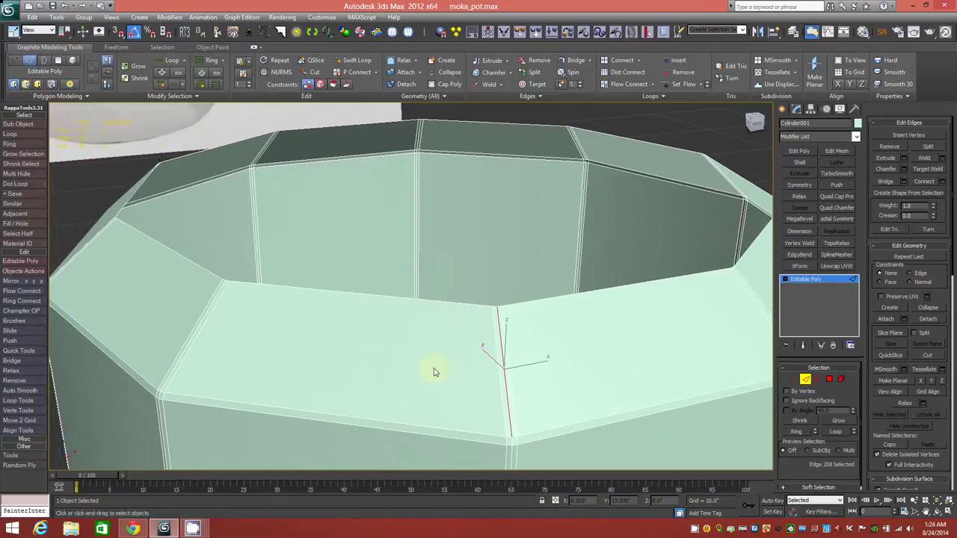
{"action": "left_click", "coordinate": [196, 97]}
{"action": "left_click", "coordinate": [155, 121]}
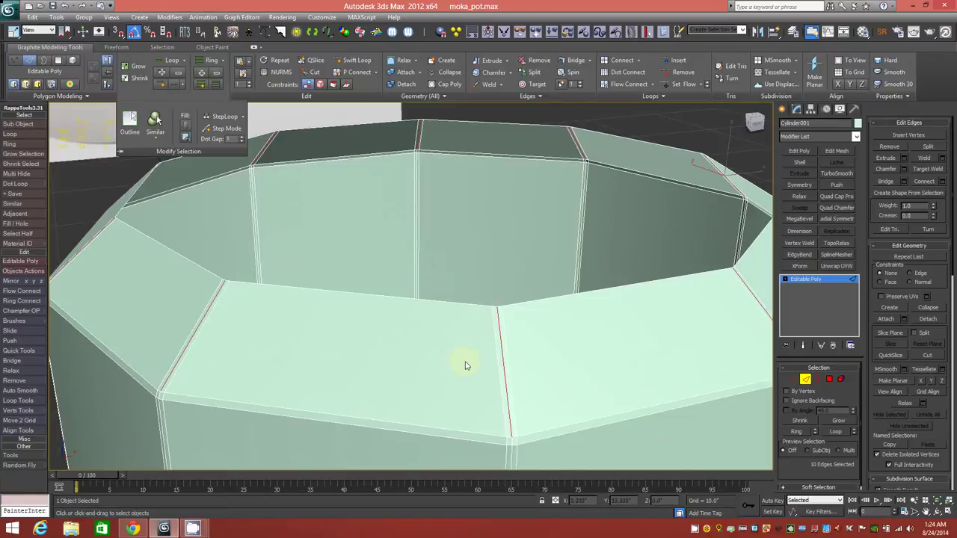
Step: Spread the neighbouring edges away from the selected middle edges with Loop Tools, widening the chamfered bands on the sloped shoulder
{"action": "middle_click_drag", "start_coordinate": [465, 364], "coordinate": [457, 364], "text": "alt"}
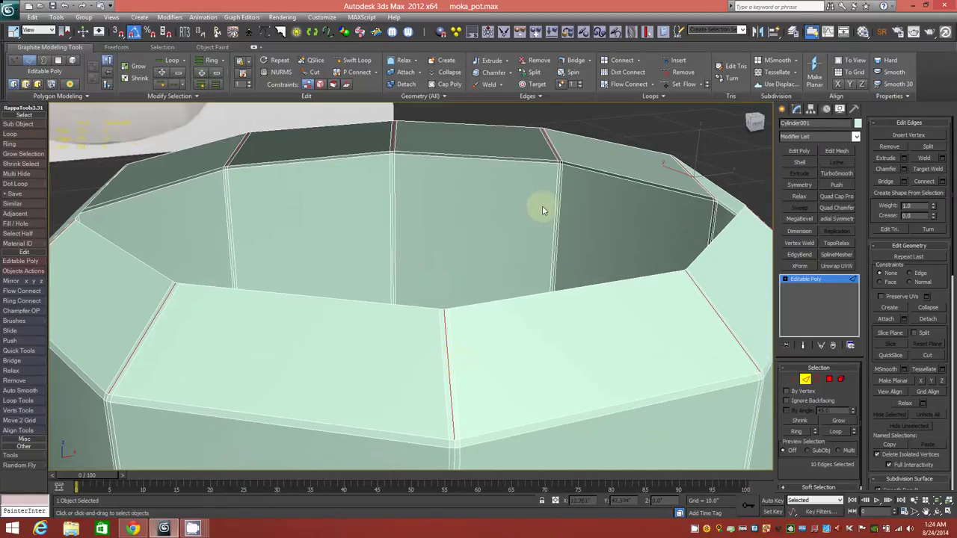
{"action": "left_click", "coordinate": [663, 95]}
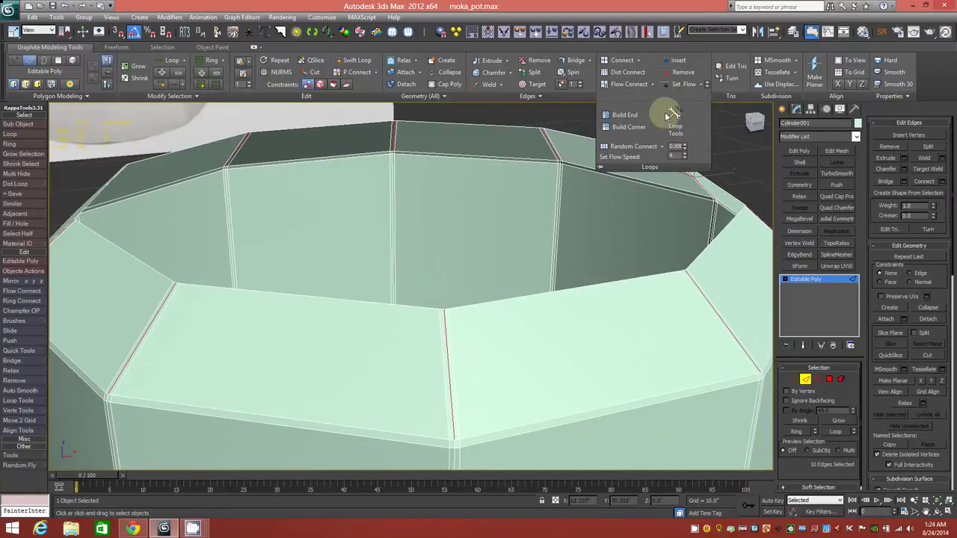
{"action": "left_click", "coordinate": [673, 123]}
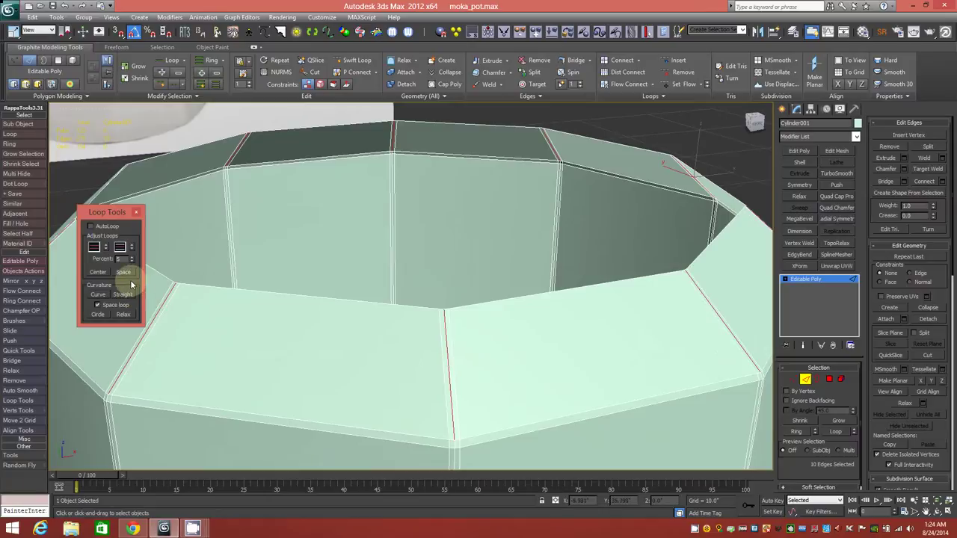
{"action": "middle_click_drag", "start_coordinate": [336, 356], "coordinate": [277, 295]}
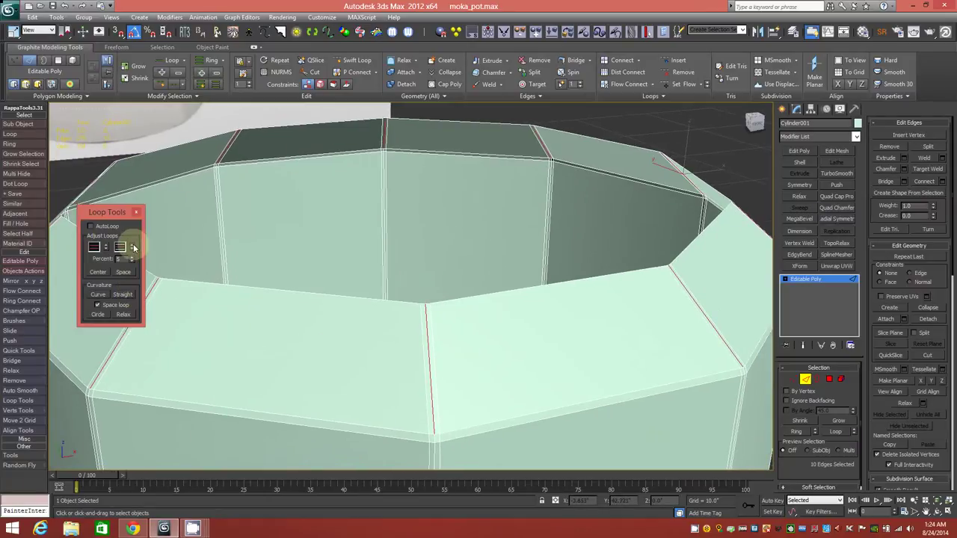
{"action": "left_click", "coordinate": [132, 274]}
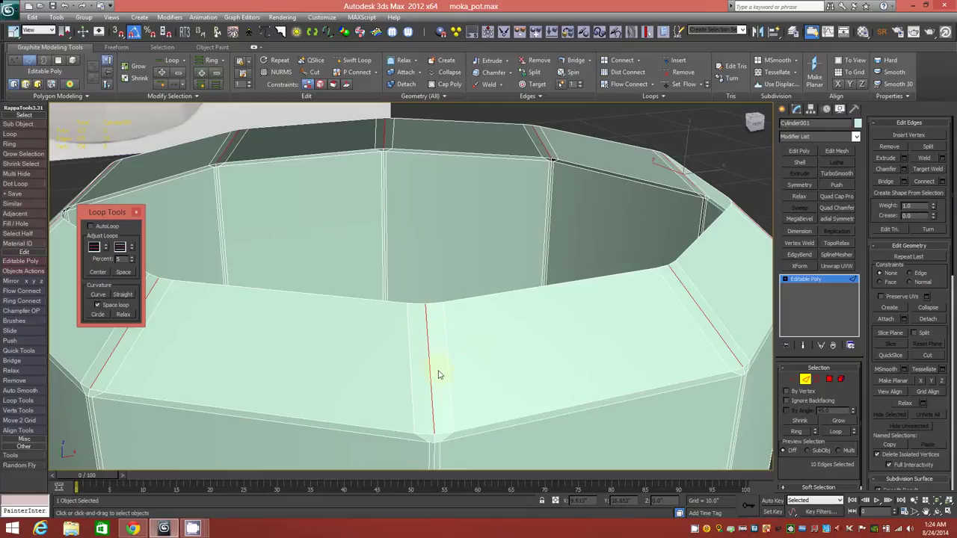
Step: Select the open top border of the shoulder and round it into a circle with Loop Tools
{"action": "key", "text": "3"}
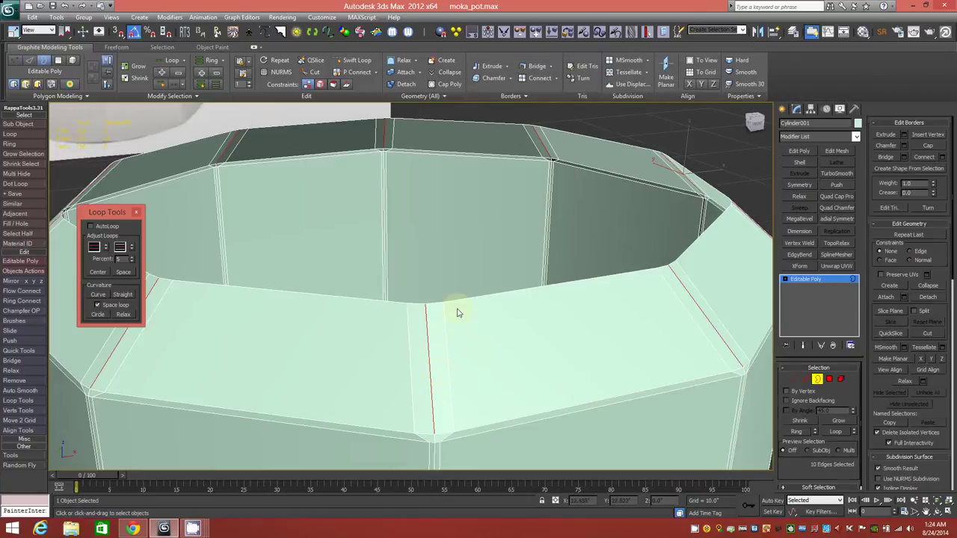
{"action": "left_click", "coordinate": [463, 302]}
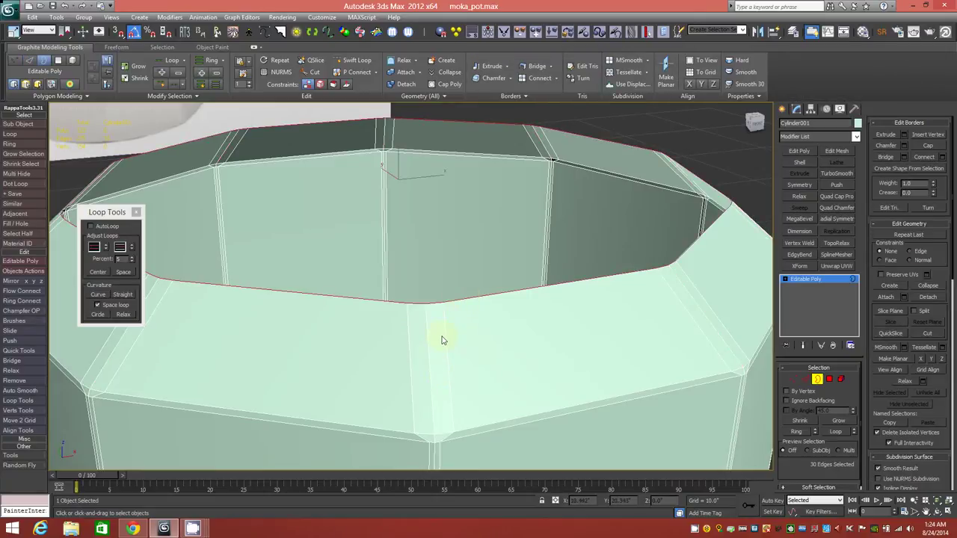
{"action": "middle_click_drag", "start_coordinate": [441, 340], "coordinate": [457, 347], "text": "alt"}
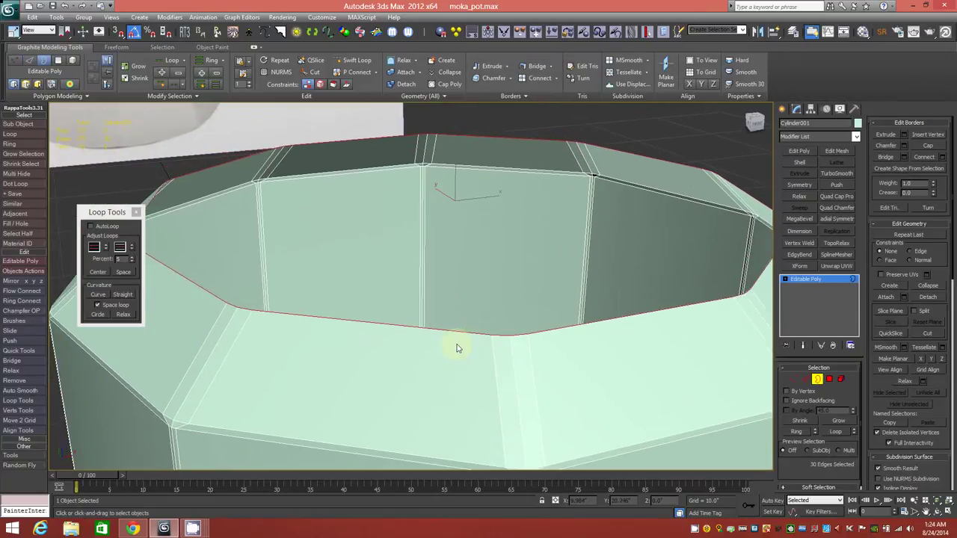
{"action": "left_click", "coordinate": [124, 314]}
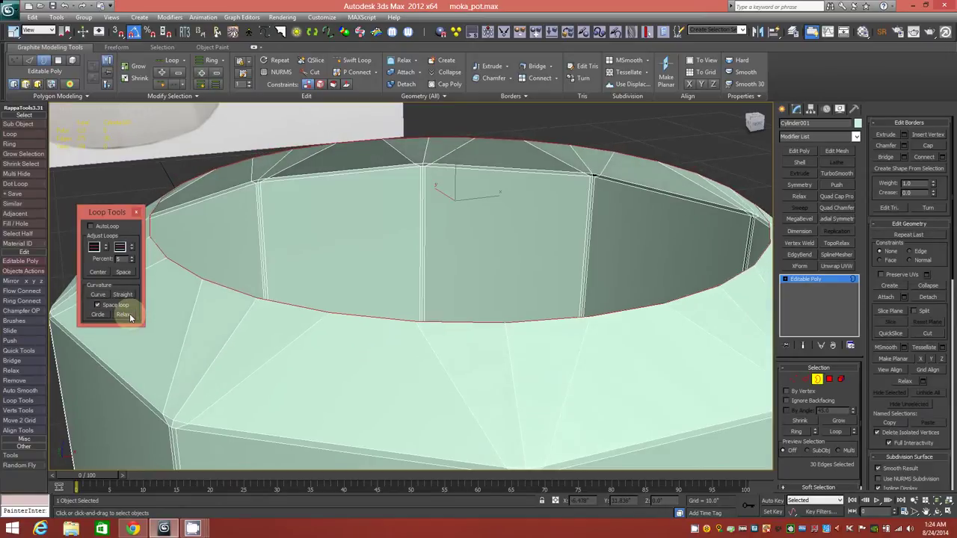
Step: Lower the circular top border slightly along Z to a height of about 13.98", judging the shoulder slope against the reference image
{"action": "middle_click_drag", "start_coordinate": [420, 384], "coordinate": [410, 358], "text": "alt"}
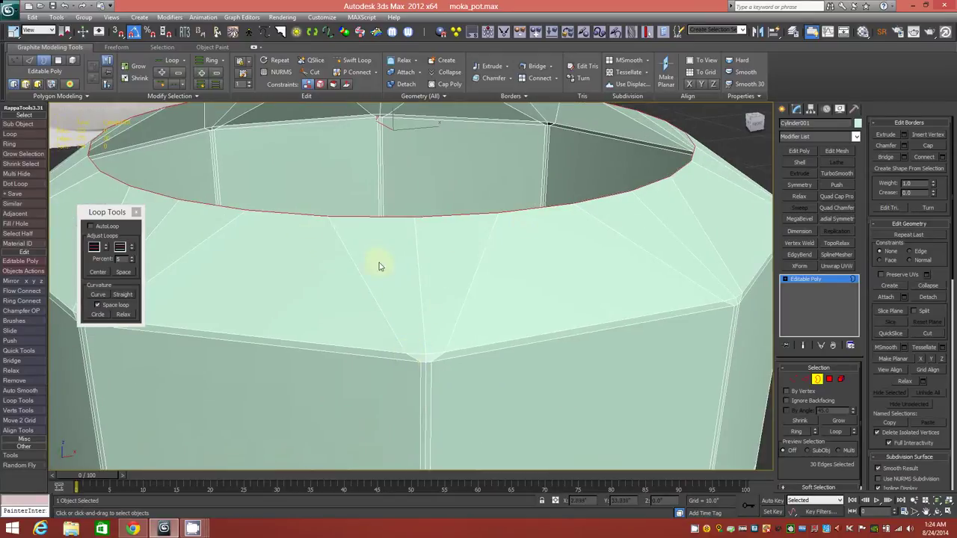
{"action": "middle_click_drag", "start_coordinate": [452, 316], "coordinate": [421, 326], "text": "alt"}
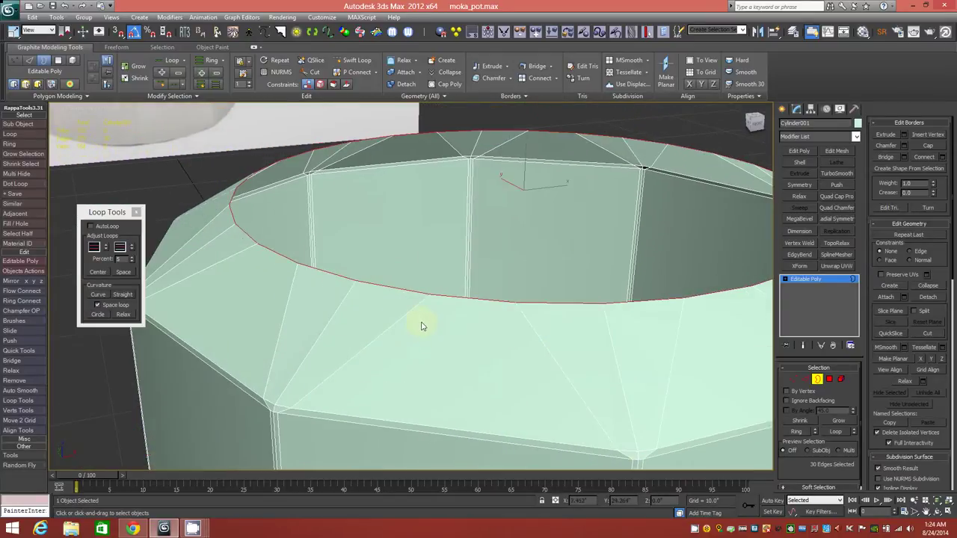
{"action": "scroll", "coordinate": [445, 332], "scroll_direction": "down", "scroll_amount": 5}
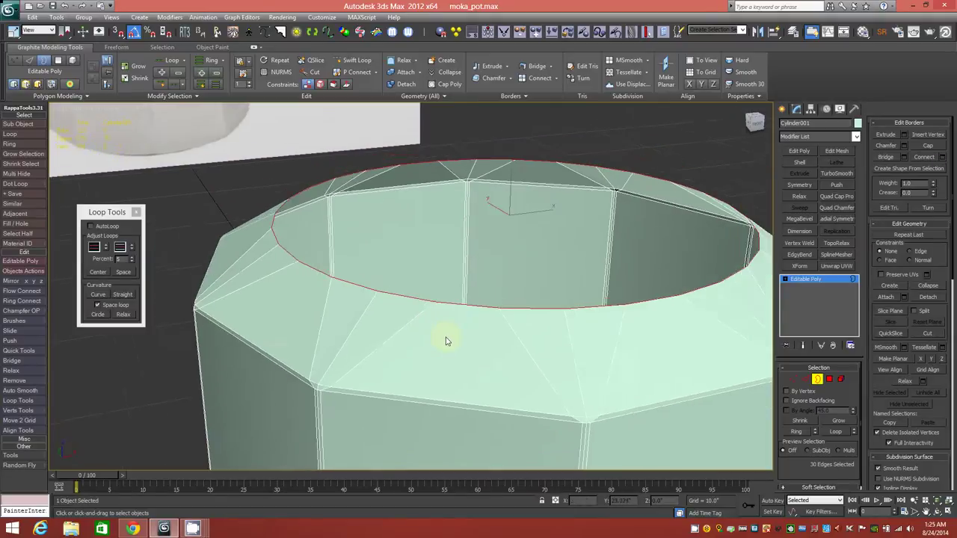
{"action": "scroll", "coordinate": [452, 333], "scroll_direction": "up", "scroll_amount": 3}
{"action": "middle_click_drag", "start_coordinate": [460, 339], "coordinate": [438, 327], "text": "alt"}
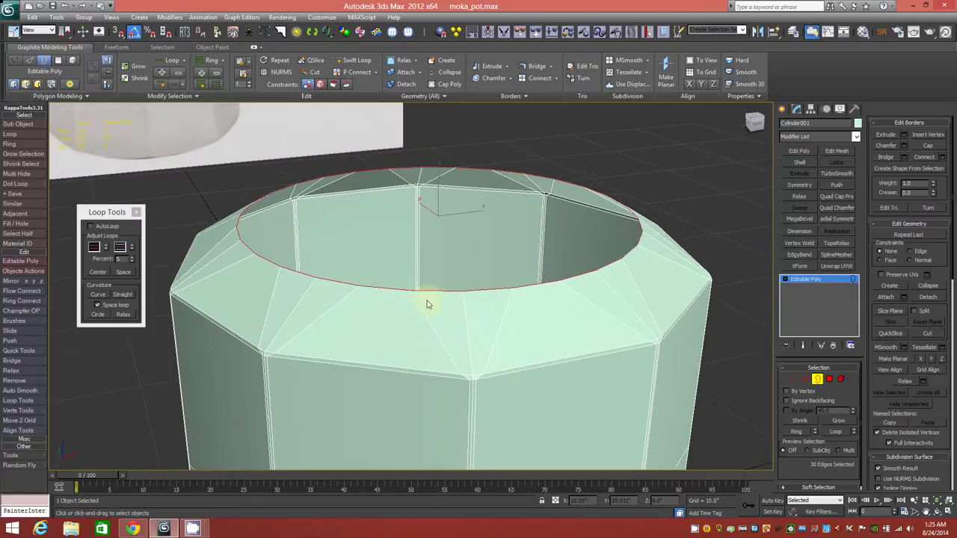
{"action": "key", "text": "w"}
{"action": "mouse_move", "coordinate": [431, 216]}
{"action": "left_mouse_down"}
{"action": "mouse_move", "coordinate": [398, 214]}
{"action": "mouse_move", "coordinate": [417, 204]}
{"action": "mouse_move", "coordinate": [423, 212]}
{"action": "mouse_move", "coordinate": [438, 188]}
{"action": "mouse_move", "coordinate": [433, 225]}
{"action": "left_mouse_up"}
{"action": "middle_click_drag", "start_coordinate": [433, 226], "coordinate": [355, 279], "text": "alt"}
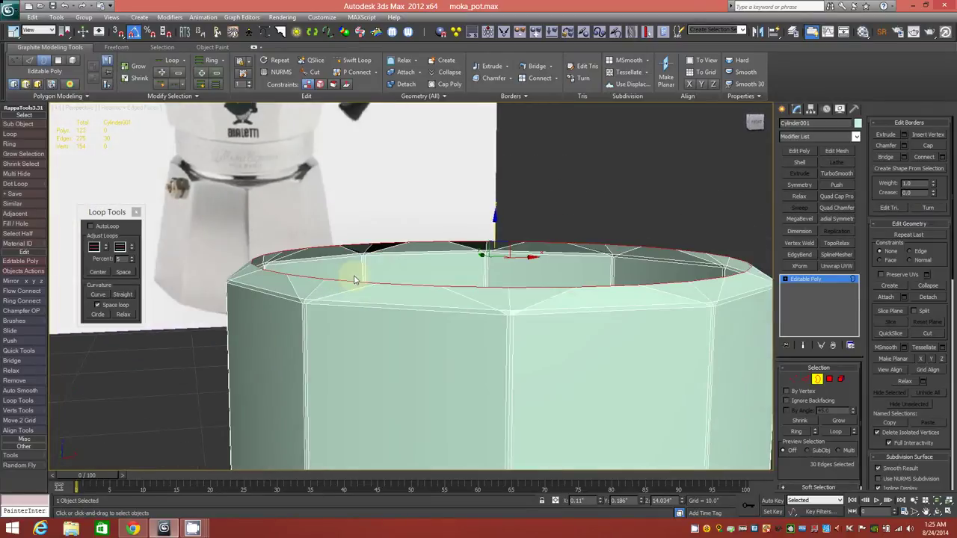
{"action": "middle_click_drag", "start_coordinate": [455, 311], "coordinate": [428, 298], "text": "alt"}
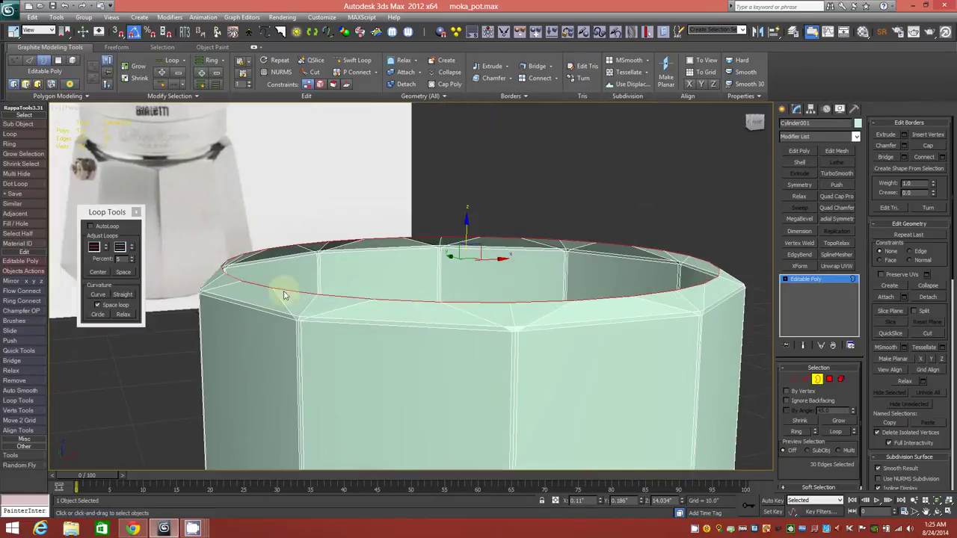
{"action": "middle_click_drag", "start_coordinate": [418, 331], "coordinate": [426, 340], "text": "alt"}
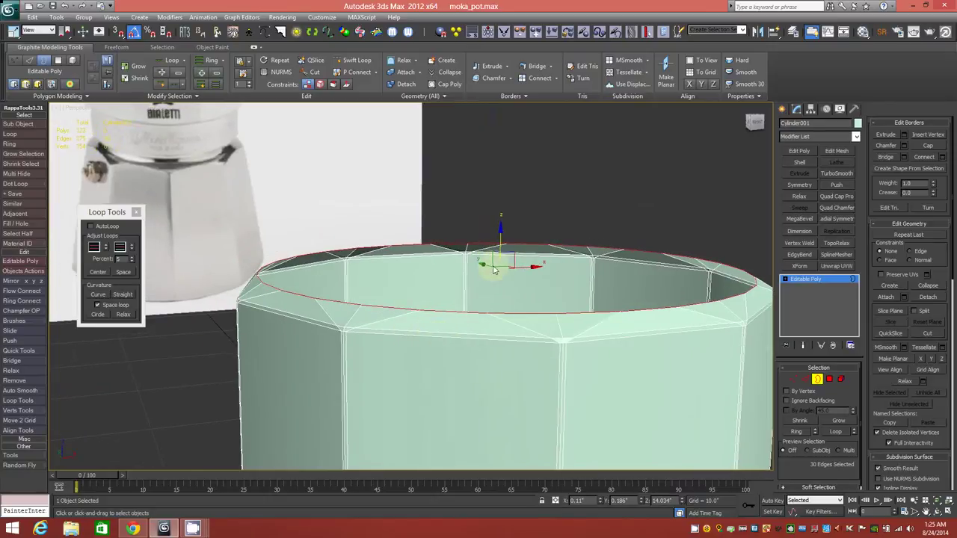
{"action": "left_click_drag", "start_coordinate": [498, 239], "coordinate": [500, 239]}
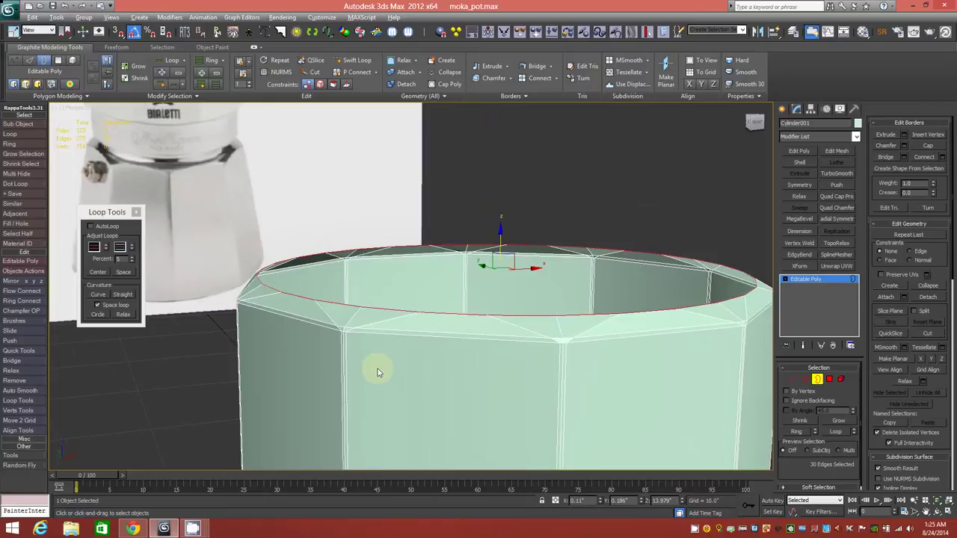
Step: Select the full ring of sloped shoulder edges and connect them with 2 segments
{"action": "middle_click_drag", "start_coordinate": [377, 369], "coordinate": [384, 367], "text": "alt"}
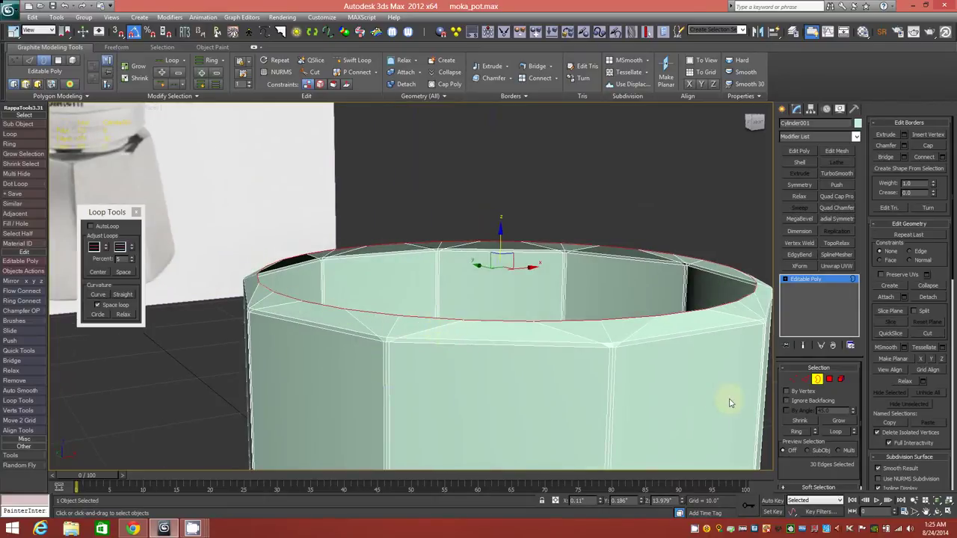
{"action": "left_click", "coordinate": [804, 379]}
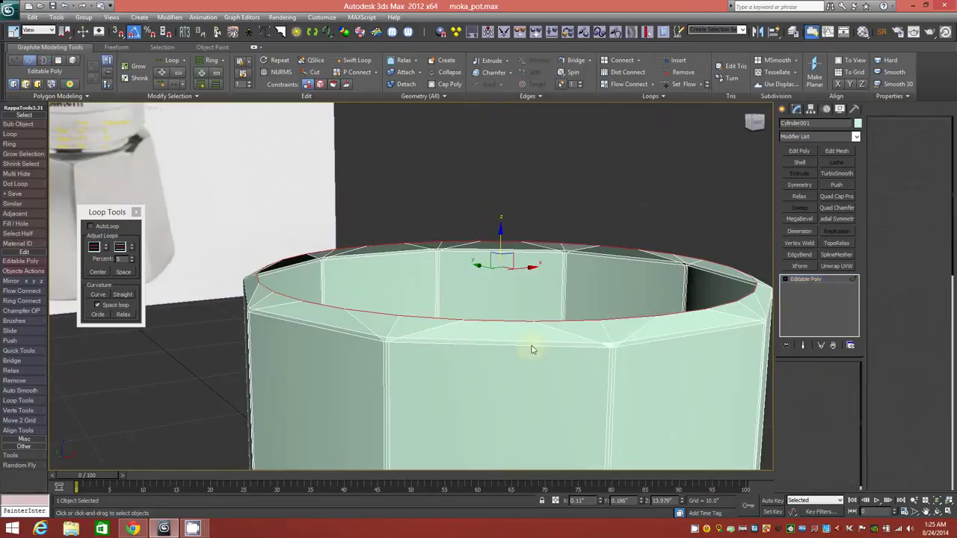
{"action": "left_click", "coordinate": [395, 326]}
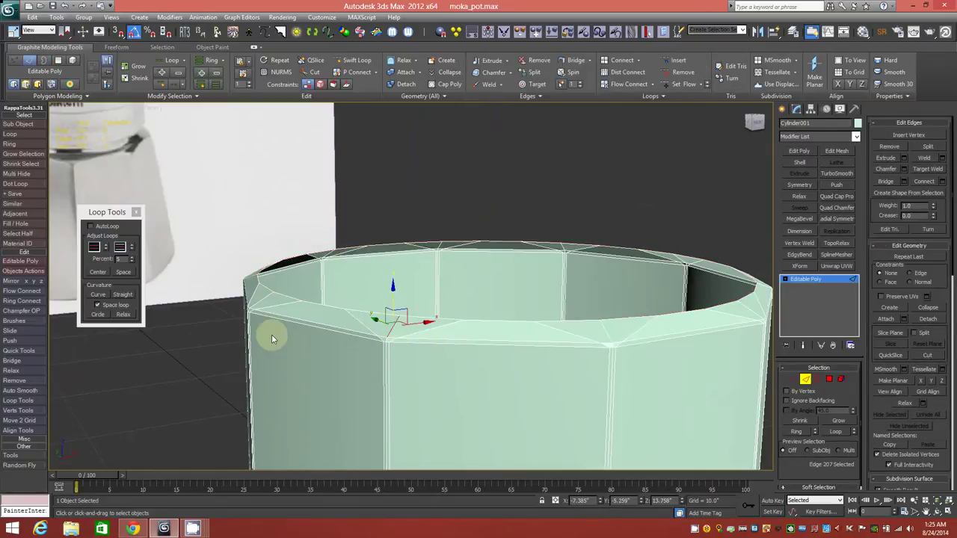
{"action": "left_click", "coordinate": [216, 251]}
{"action": "double_click", "coordinate": [346, 262]}
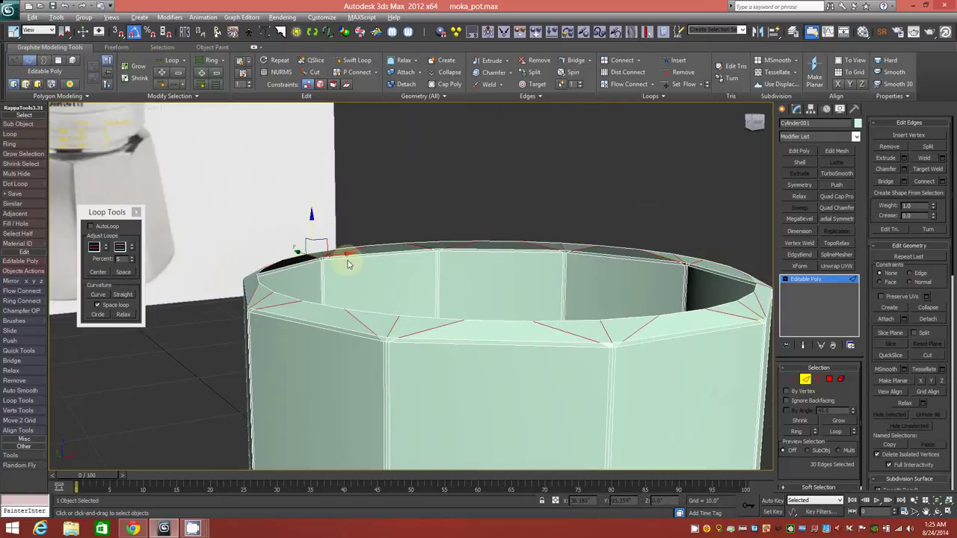
{"action": "left_click", "coordinate": [623, 63], "text": "shift"}
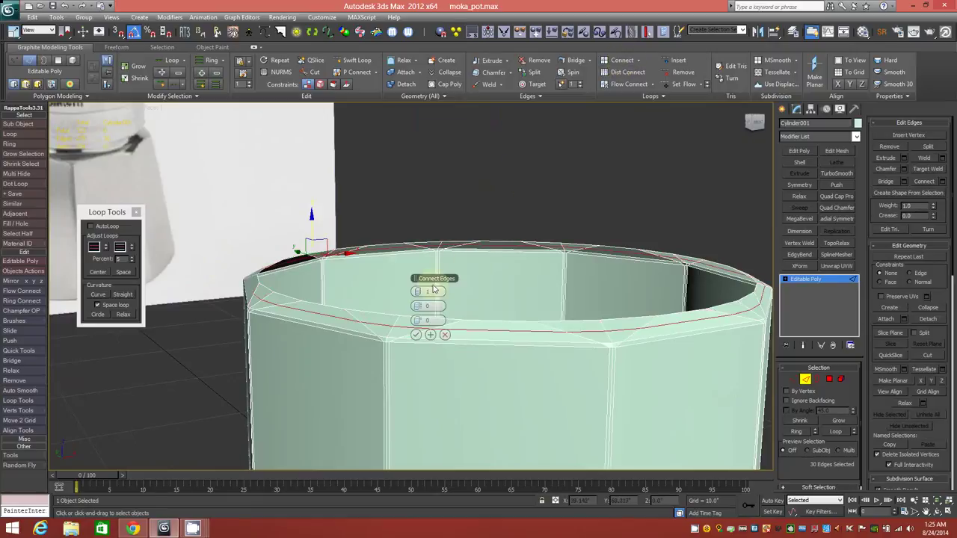
{"action": "left_click_drag", "start_coordinate": [424, 294], "coordinate": [423, 288]}
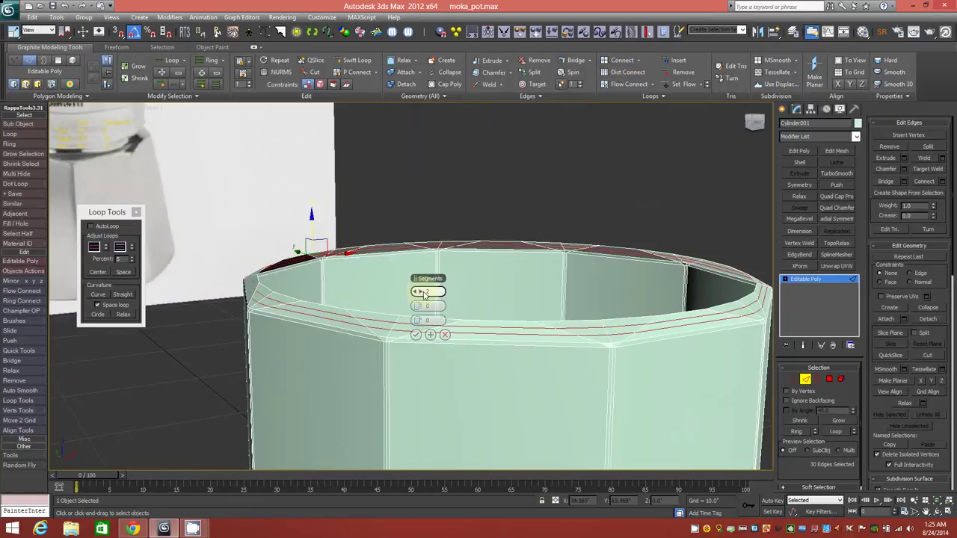
{"action": "left_click", "coordinate": [417, 335]}
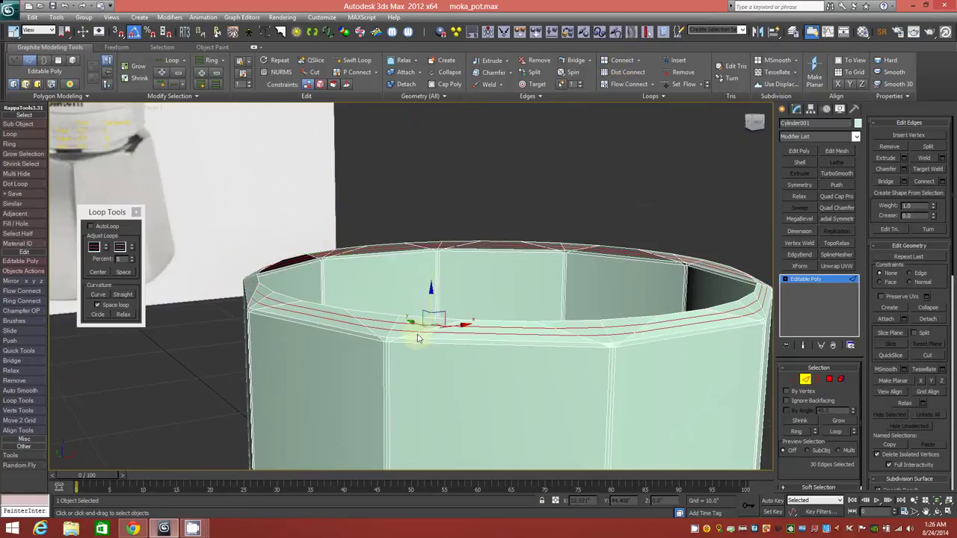
Step: Select the lower of the two new shoulder edge loops and raise it slightly along Z to about 13.74"
{"action": "middle_click_drag", "start_coordinate": [428, 332], "coordinate": [400, 326], "text": "alt"}
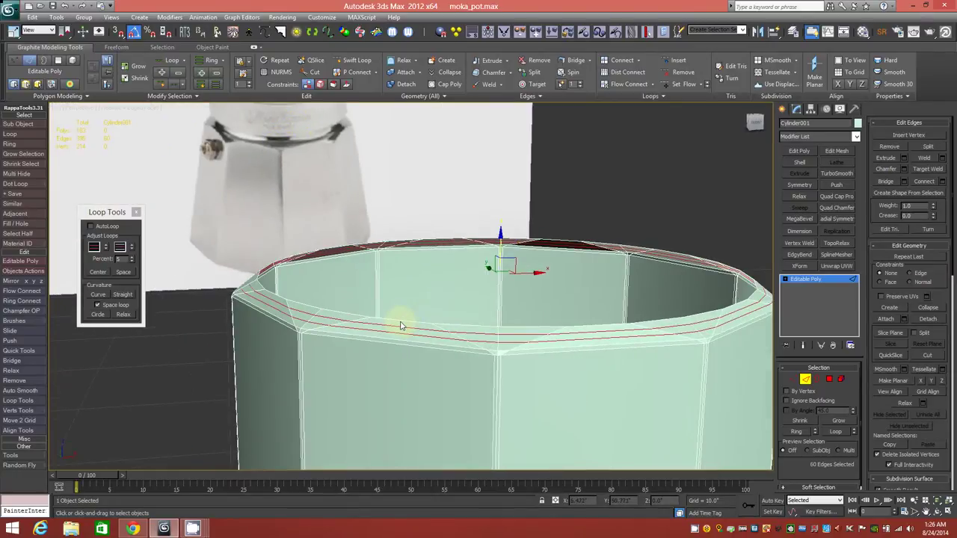
{"action": "left_click", "coordinate": [439, 338]}
{"action": "middle_click_drag", "start_coordinate": [409, 363], "coordinate": [418, 356], "text": "alt"}
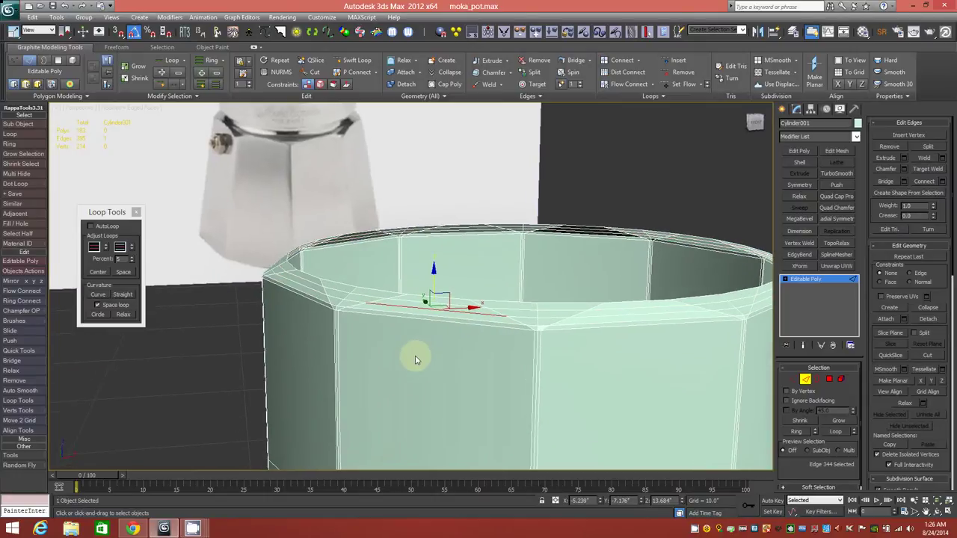
{"action": "scroll", "coordinate": [411, 341], "scroll_direction": "up", "scroll_amount": 5}
{"action": "scroll", "coordinate": [410, 341], "scroll_direction": "down", "scroll_amount": 5}
{"action": "scroll", "coordinate": [418, 337], "scroll_direction": "up", "scroll_amount": 3}
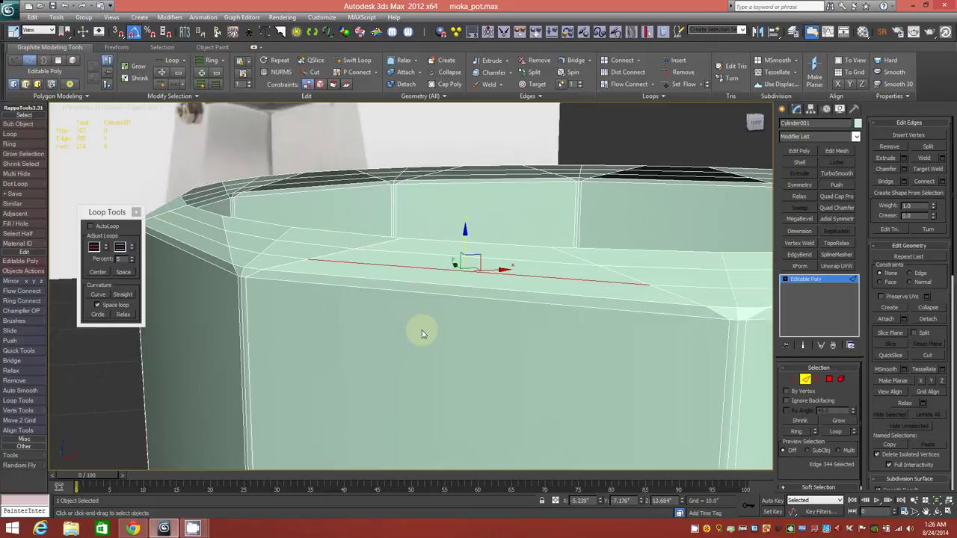
{"action": "key", "text": "alt+l"}
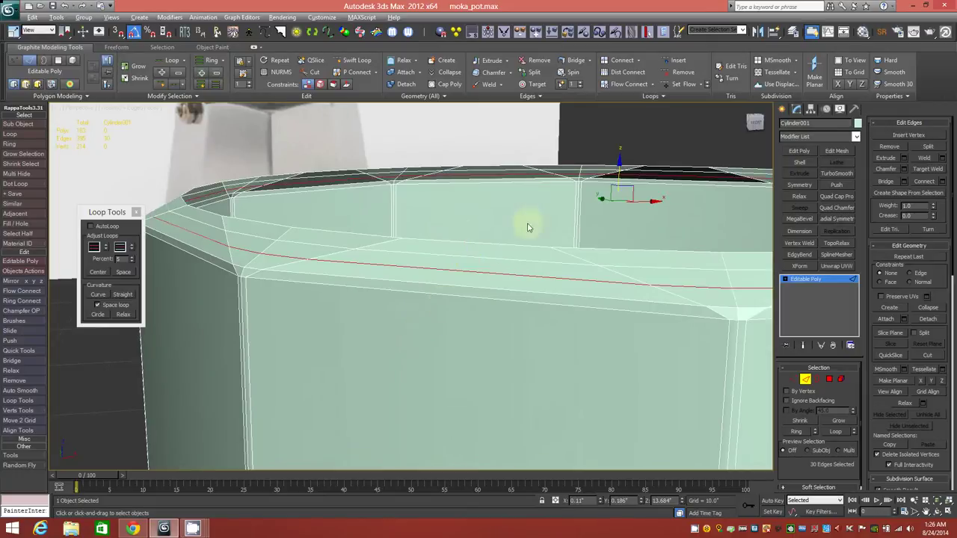
{"action": "left_click_drag", "start_coordinate": [617, 169], "coordinate": [618, 173]}
Step: Select the upper new edge loop near the circular rim and raise it along Z to about 13.95"
{"action": "left_click", "coordinate": [472, 261]}
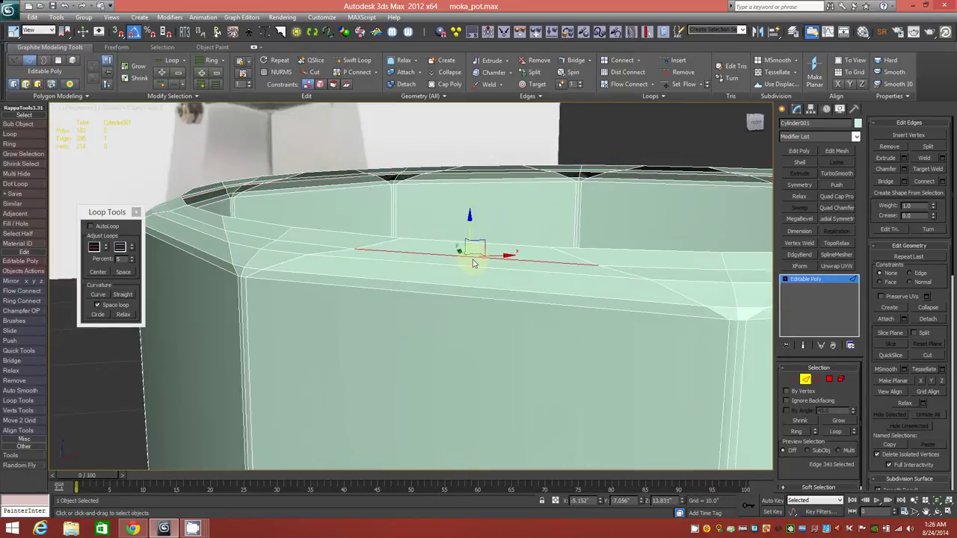
{"action": "key", "text": "alt+l"}
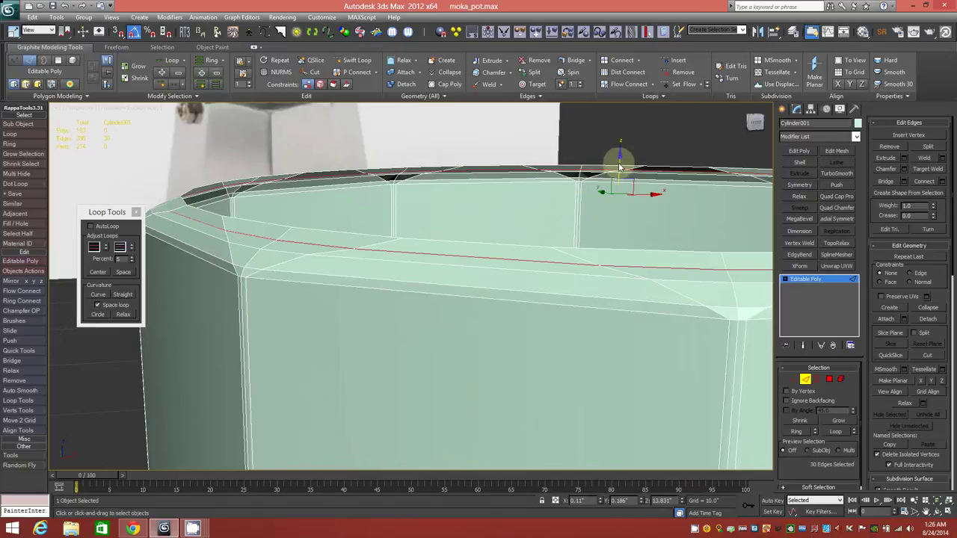
{"action": "left_click_drag", "start_coordinate": [619, 165], "coordinate": [619, 162]}
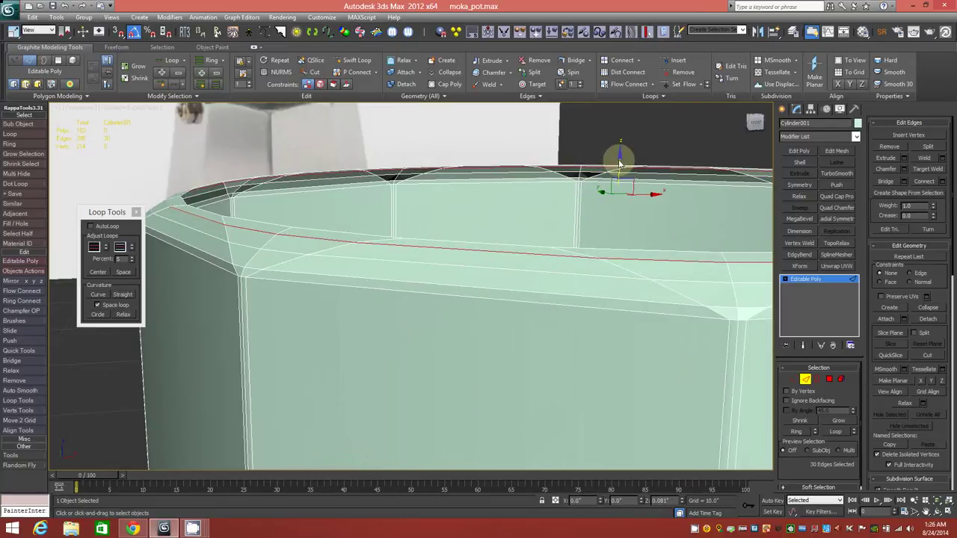
{"action": "middle_click_drag", "start_coordinate": [366, 211], "coordinate": [291, 209], "text": "alt"}
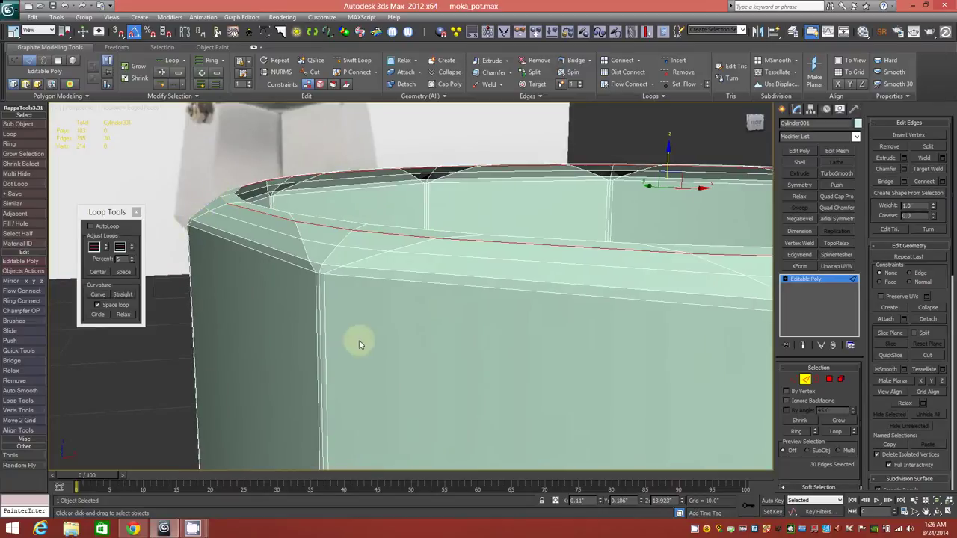
{"action": "mouse_move", "coordinate": [348, 336]}
{"action": "middle_mouse_down", "text": "alt"}
{"action": "mouse_move", "coordinate": [335, 344]}
{"action": "mouse_move", "coordinate": [347, 345]}
{"action": "middle_mouse_up", "text": "alt"}
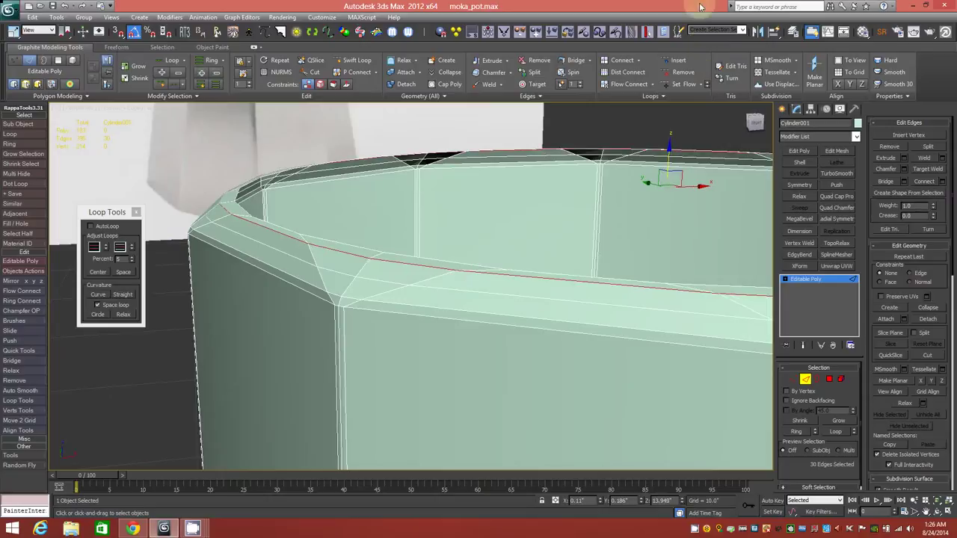
Step: Apply Set Flow to the upper shoulder loop and to the lower one to smooth the shoulder's curvature
{"action": "left_click", "coordinate": [684, 83]}
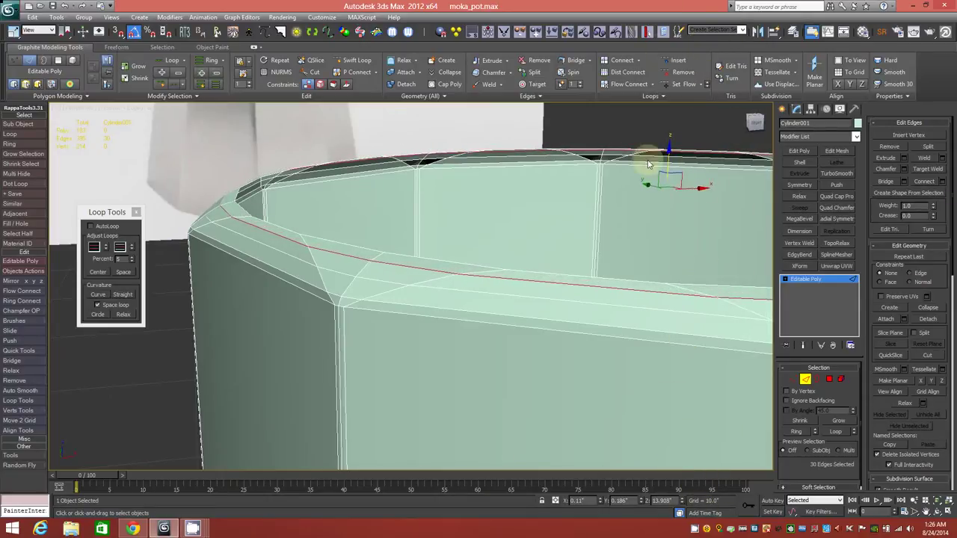
{"action": "left_click", "coordinate": [278, 252]}
{"action": "double_click", "coordinate": [278, 252]}
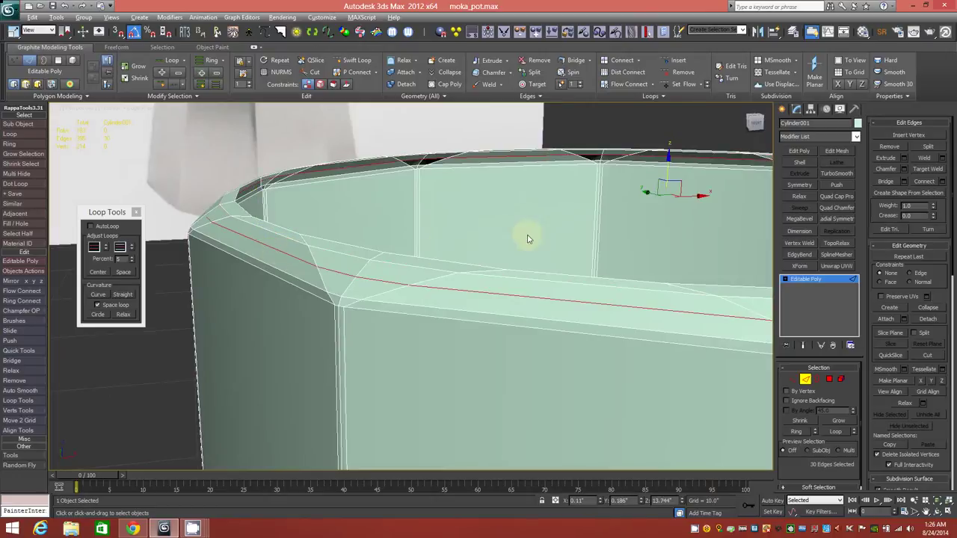
{"action": "left_click", "coordinate": [706, 84]}
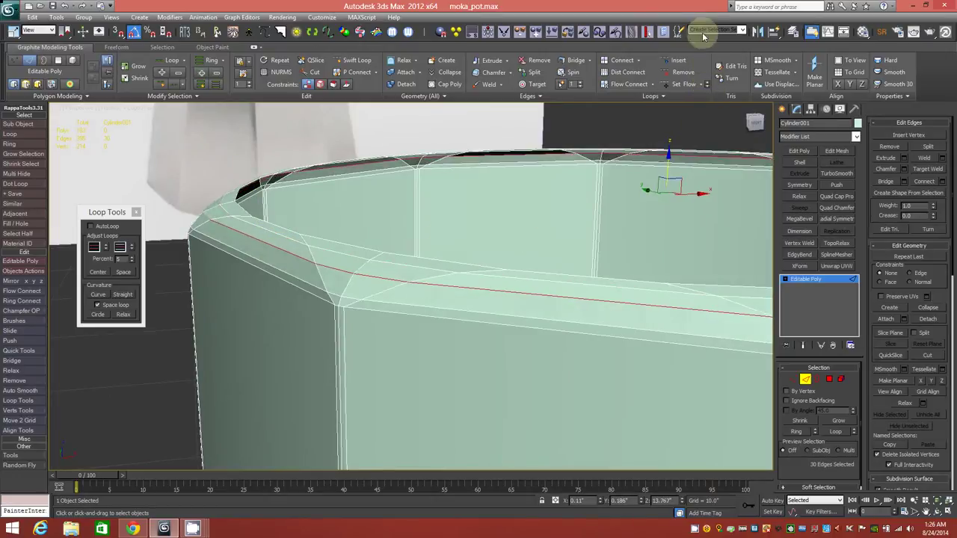
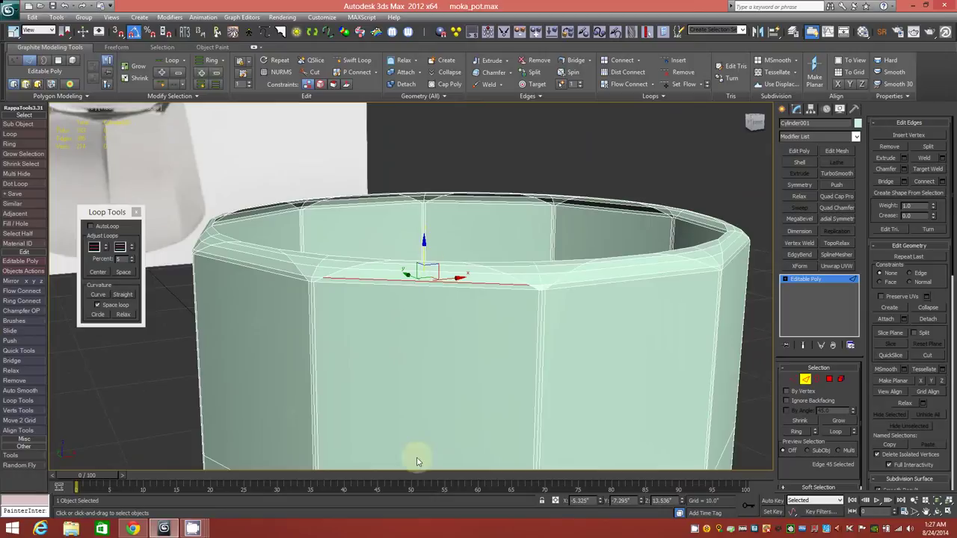
Step: Extend the selected shoulder edge to its ring across the facet, and grow that ring into full horizontal loops around the body
{"action": "left_click", "coordinate": [207, 65]}
{"action": "mouse_move", "coordinate": [448, 410]}
{"action": "middle_mouse_down"}
{"action": "mouse_move", "coordinate": [450, 309]}
{"action": "mouse_move", "coordinate": [459, 419]}
{"action": "mouse_move", "coordinate": [455, 413]}
{"action": "middle_mouse_up"}
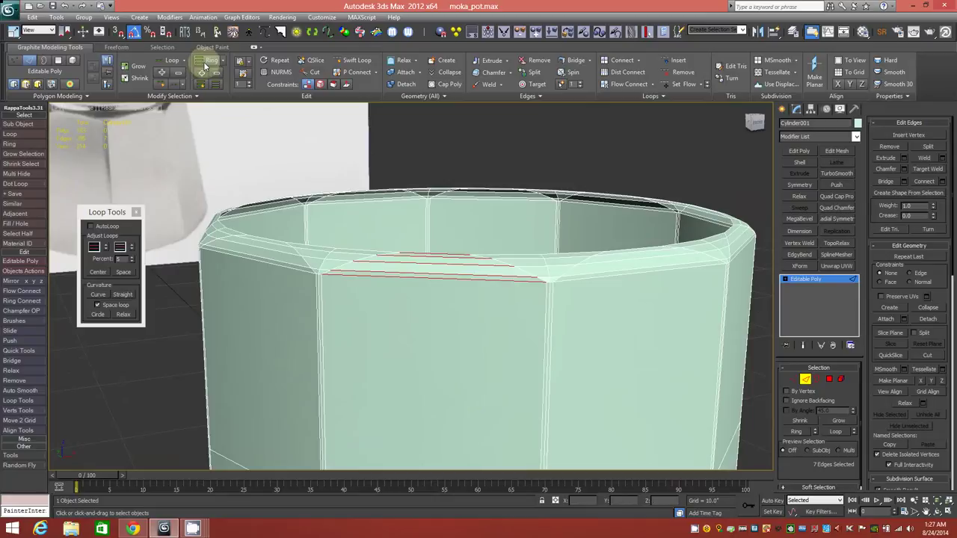
{"action": "left_click", "coordinate": [175, 62]}
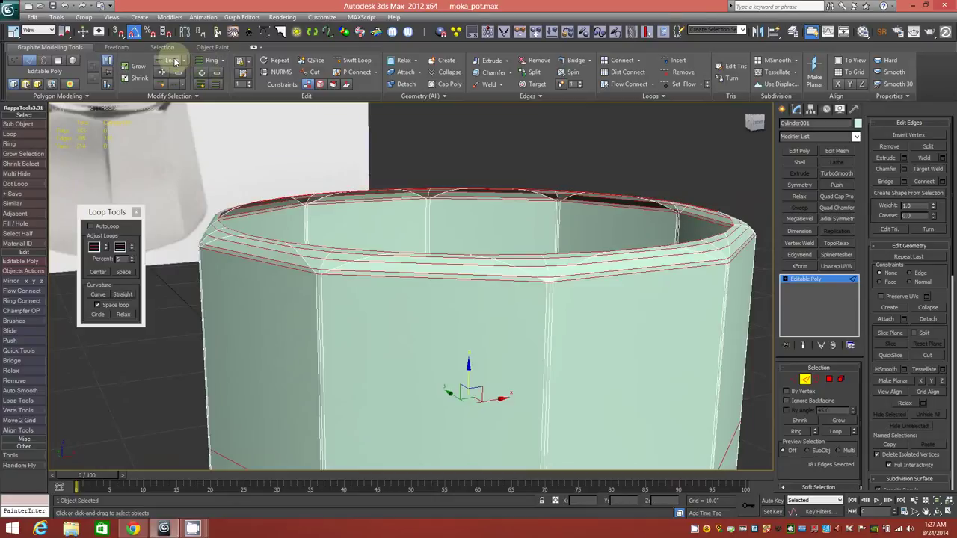
{"action": "scroll", "coordinate": [482, 351], "scroll_direction": "up", "scroll_amount": 5}
{"action": "scroll", "coordinate": [479, 314], "scroll_direction": "down", "scroll_amount": 3}
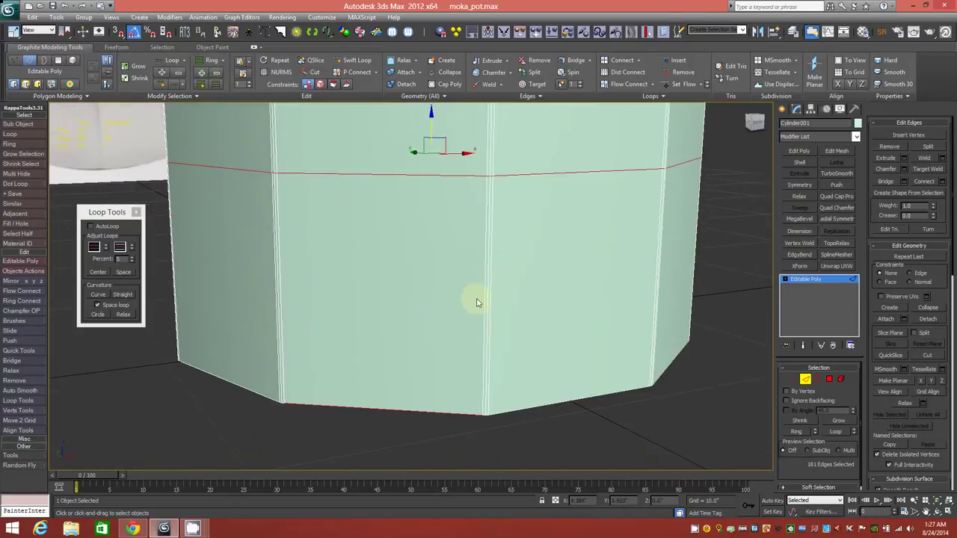
Step: Select the ring of horizontal edges on one body facet and extend the selection to the similar edges on all other facets
{"action": "mouse_move", "coordinate": [454, 364]}
{"action": "middle_mouse_down", "text": "alt"}
{"action": "mouse_move", "coordinate": [463, 340]}
{"action": "mouse_move", "coordinate": [455, 374]}
{"action": "middle_mouse_up", "text": "alt"}
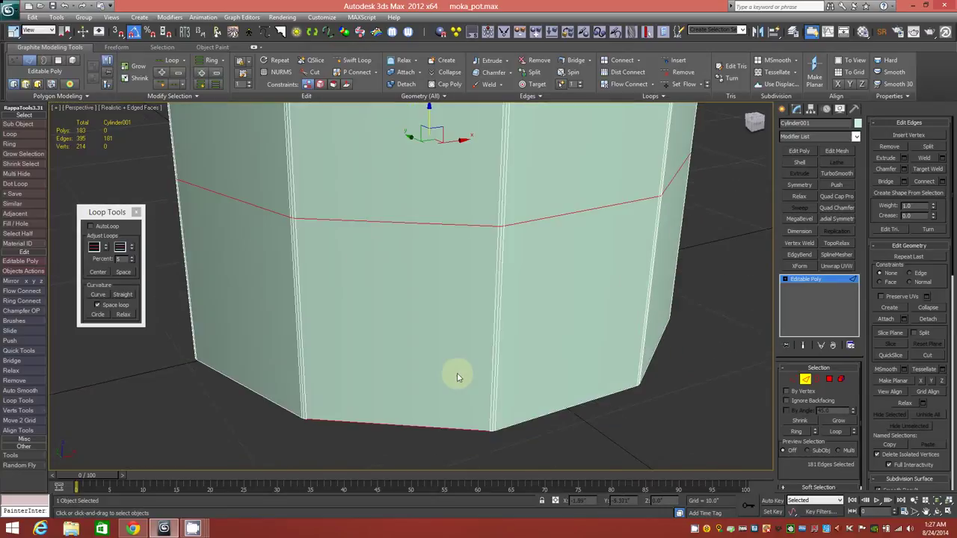
{"action": "middle_click_drag", "start_coordinate": [436, 275], "coordinate": [434, 254], "text": "alt"}
{"action": "middle_click_drag", "start_coordinate": [403, 198], "coordinate": [367, 231], "text": "alt"}
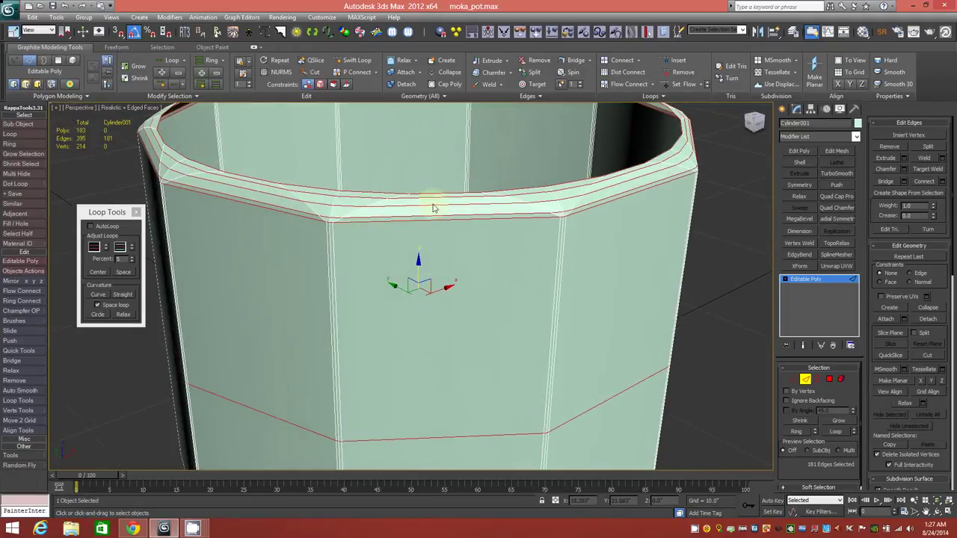
{"action": "mouse_move", "coordinate": [408, 255]}
{"action": "middle_mouse_down", "text": "alt"}
{"action": "mouse_move", "coordinate": [399, 249]}
{"action": "mouse_move", "coordinate": [402, 258]}
{"action": "middle_mouse_up", "text": "alt"}
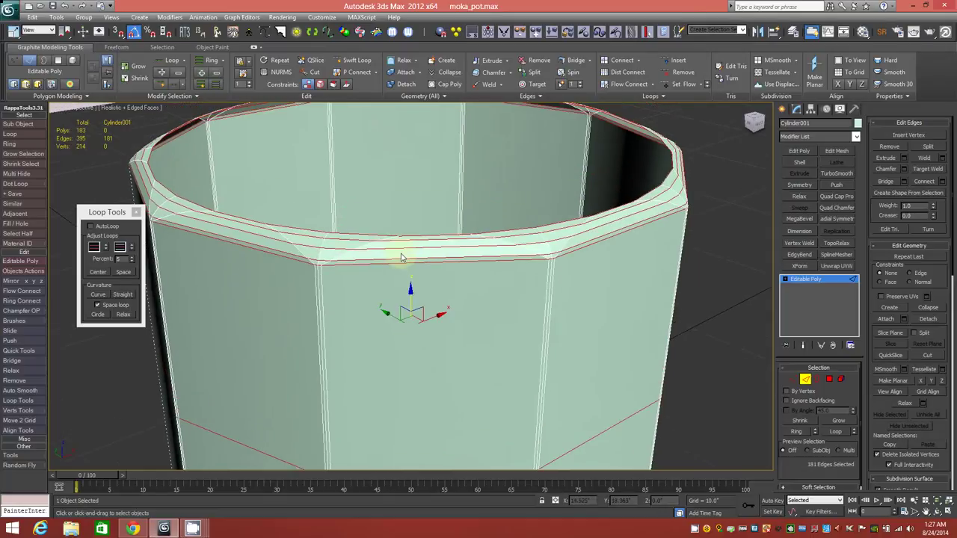
{"action": "scroll", "coordinate": [333, 253], "scroll_direction": "up", "scroll_amount": 5}
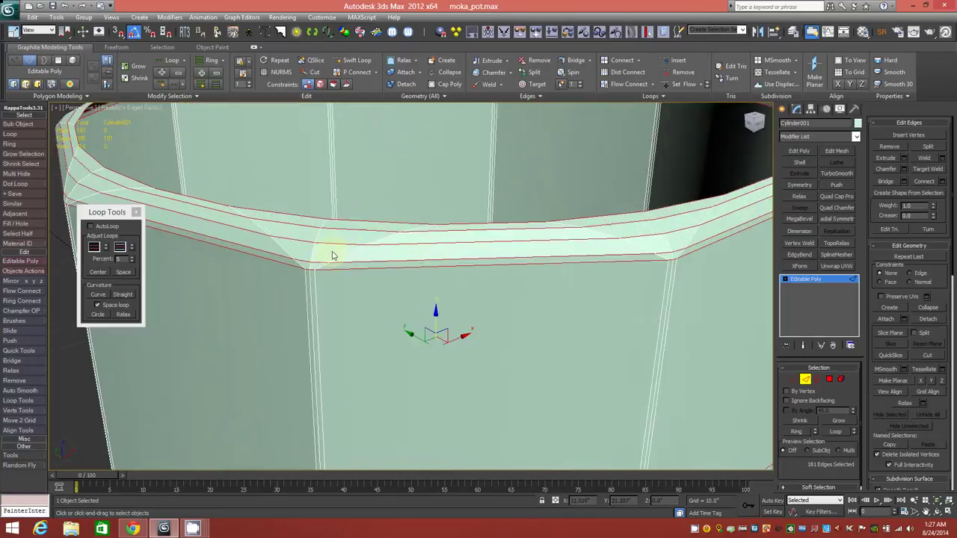
{"action": "scroll", "coordinate": [334, 255], "scroll_direction": "down", "scroll_amount": 2}
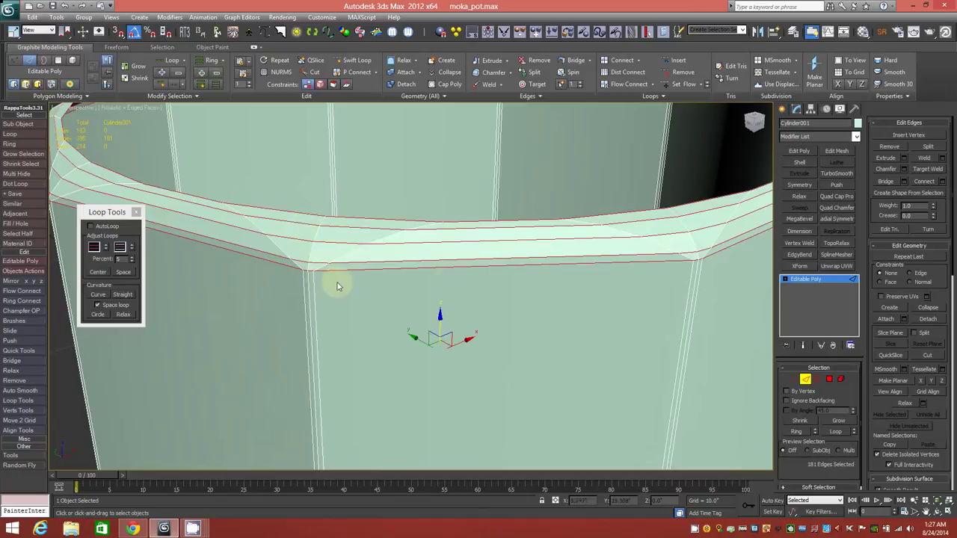
{"action": "left_click", "coordinate": [487, 243]}
{"action": "key", "text": "alt+r"}
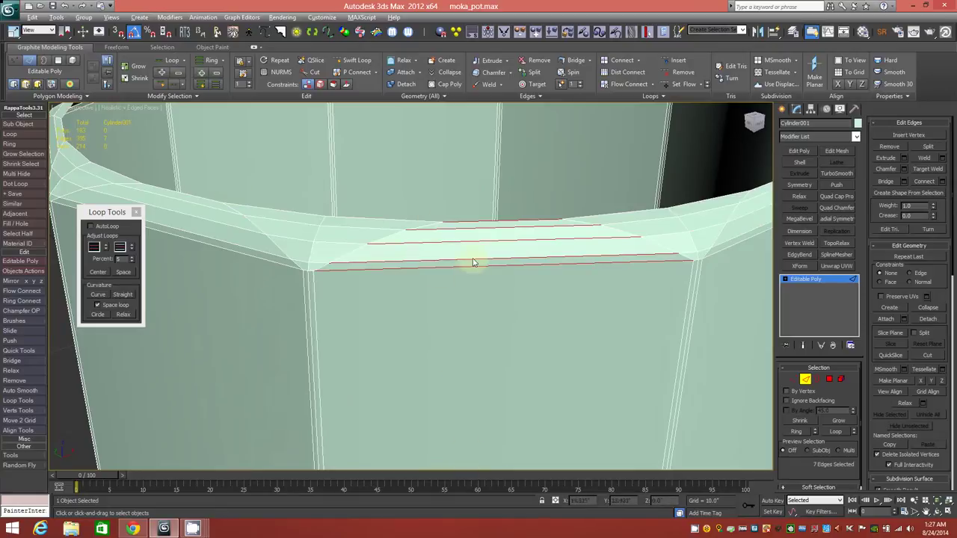
{"action": "scroll", "coordinate": [457, 329], "scroll_direction": "up", "scroll_amount": 4}
{"action": "scroll", "coordinate": [457, 322], "scroll_direction": "down", "scroll_amount": 4}
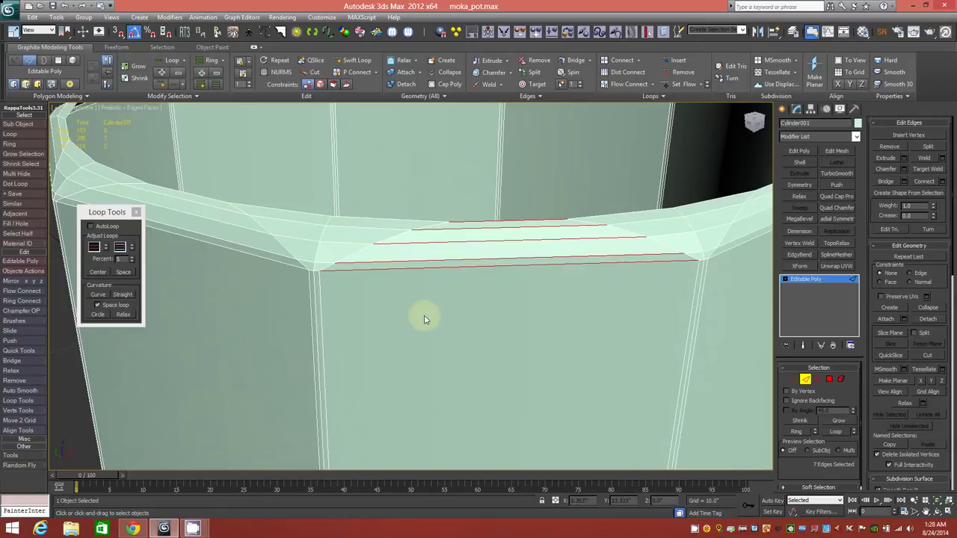
{"action": "left_click", "coordinate": [195, 96]}
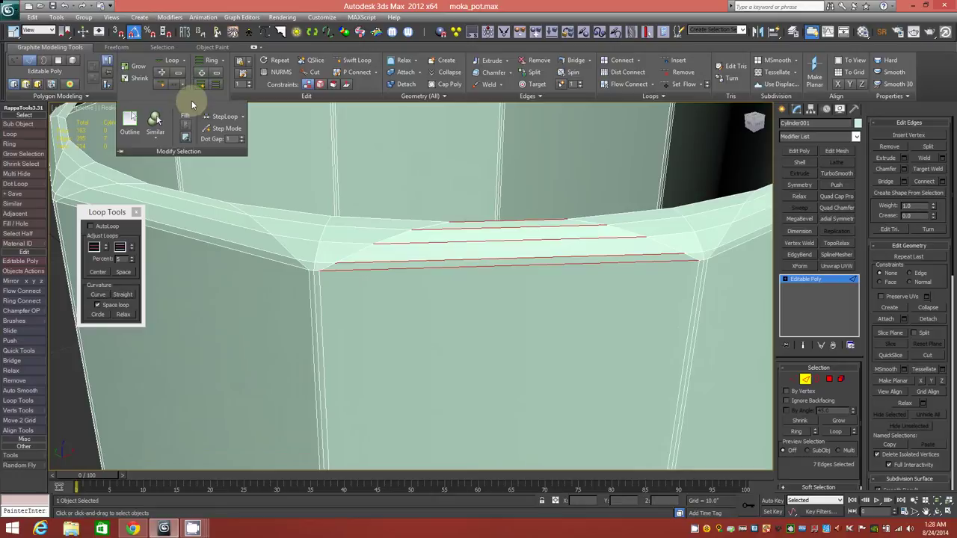
{"action": "left_click", "coordinate": [157, 122]}
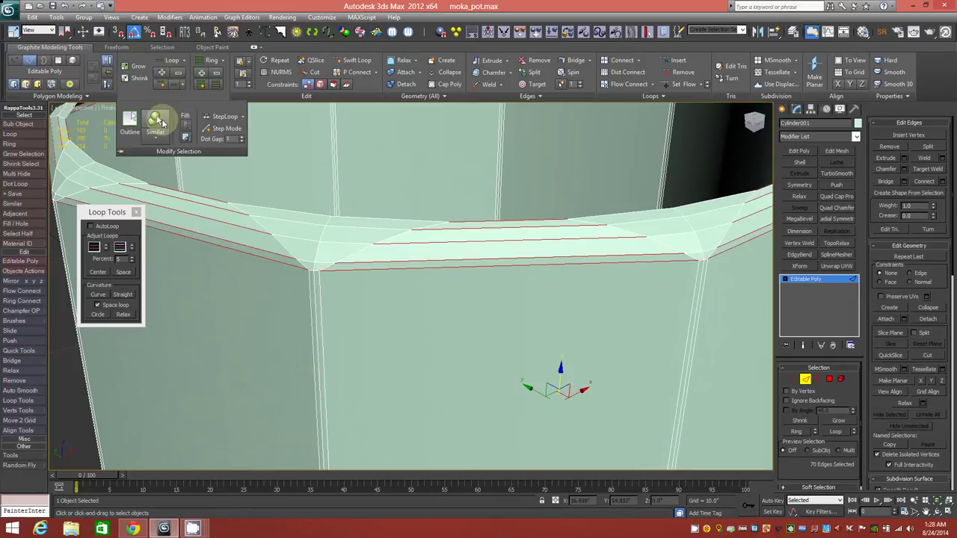
Step: Connect the selected edges with 1 segment, adding a vertical edge line down the middle of every facet
{"action": "middle_click_drag", "start_coordinate": [523, 273], "coordinate": [511, 296], "text": "alt"}
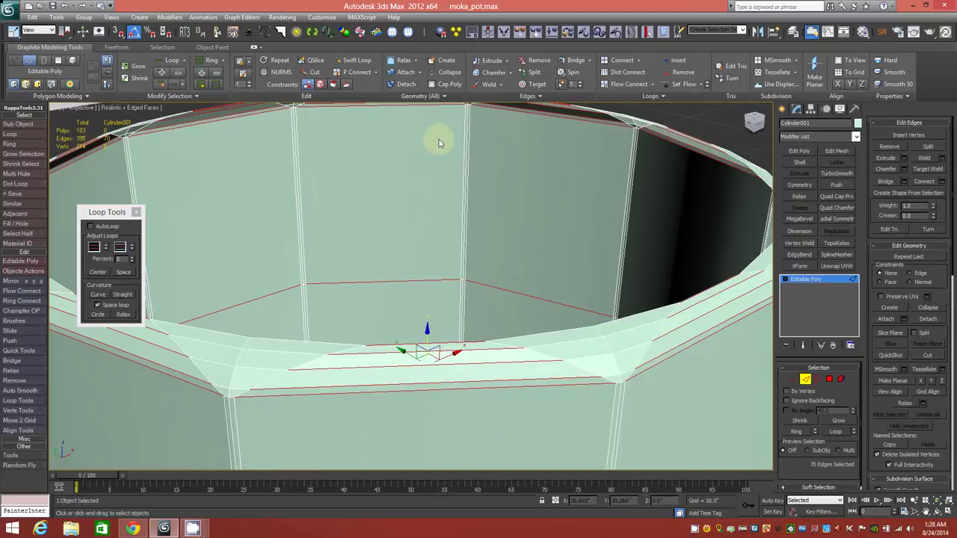
{"action": "middle_click_drag", "start_coordinate": [386, 132], "coordinate": [386, 143], "text": "alt"}
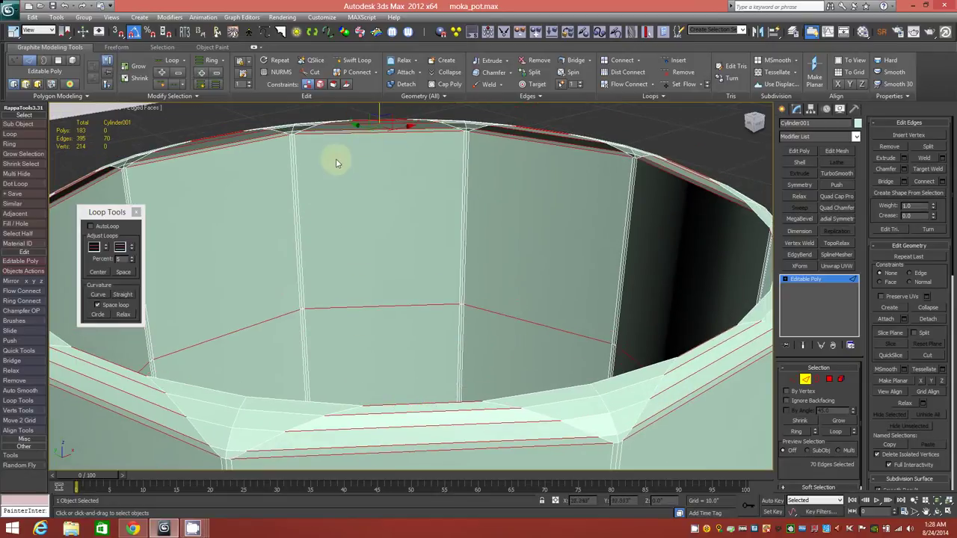
{"action": "scroll", "coordinate": [369, 337], "scroll_direction": "up", "scroll_amount": 4}
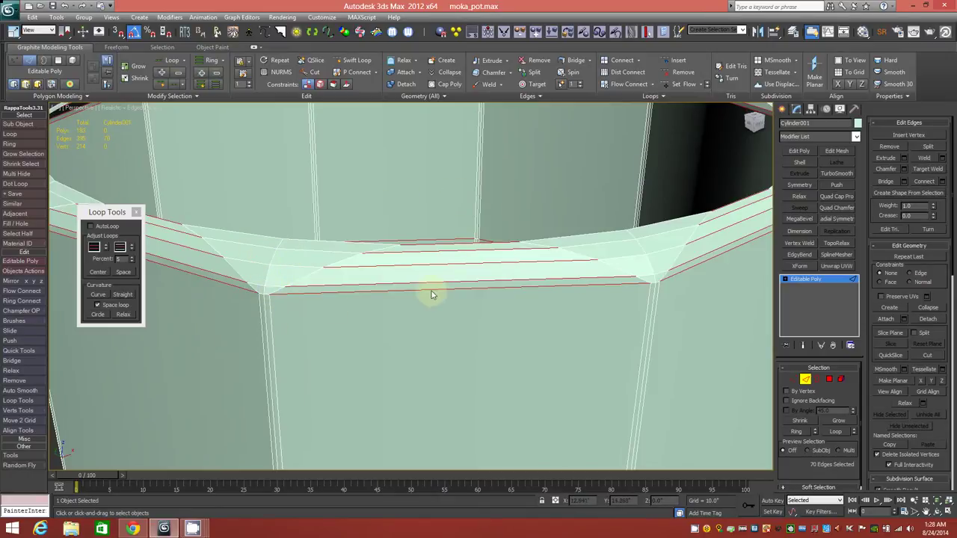
{"action": "mouse_move", "coordinate": [486, 289]}
{"action": "middle_mouse_down", "text": "alt"}
{"action": "mouse_move", "coordinate": [475, 299]}
{"action": "mouse_move", "coordinate": [483, 265]}
{"action": "mouse_move", "coordinate": [482, 283]}
{"action": "middle_mouse_up", "text": "alt"}
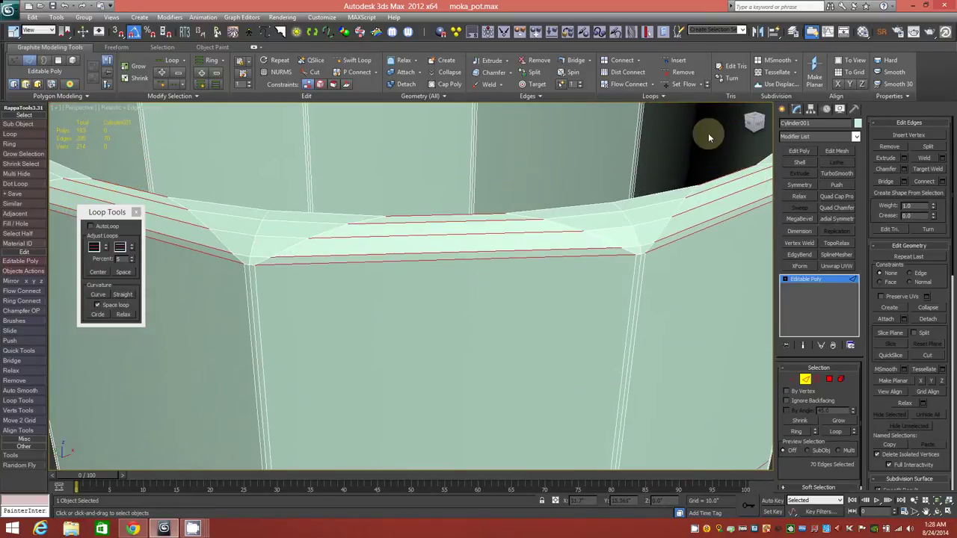
{"action": "left_click", "coordinate": [632, 63]}
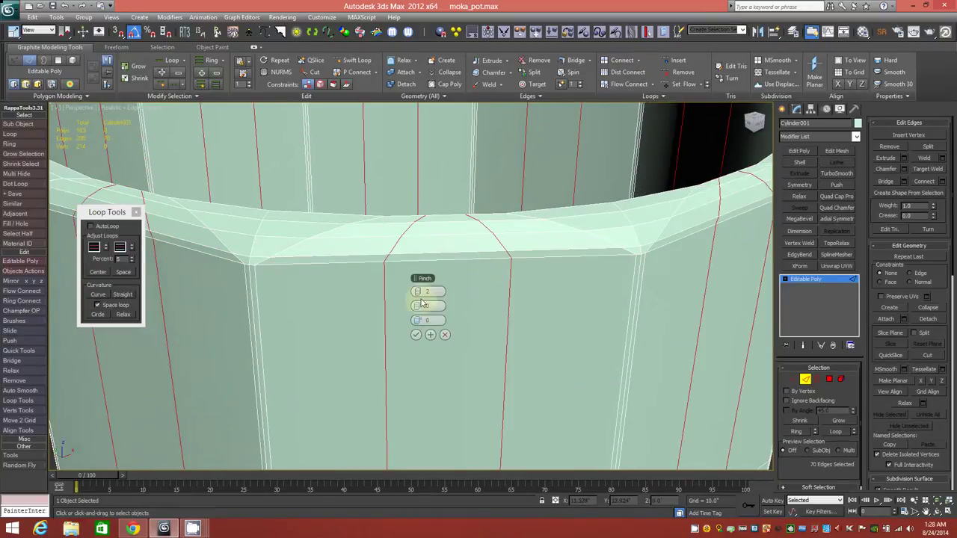
{"action": "left_click_drag", "start_coordinate": [421, 288], "coordinate": [418, 292]}
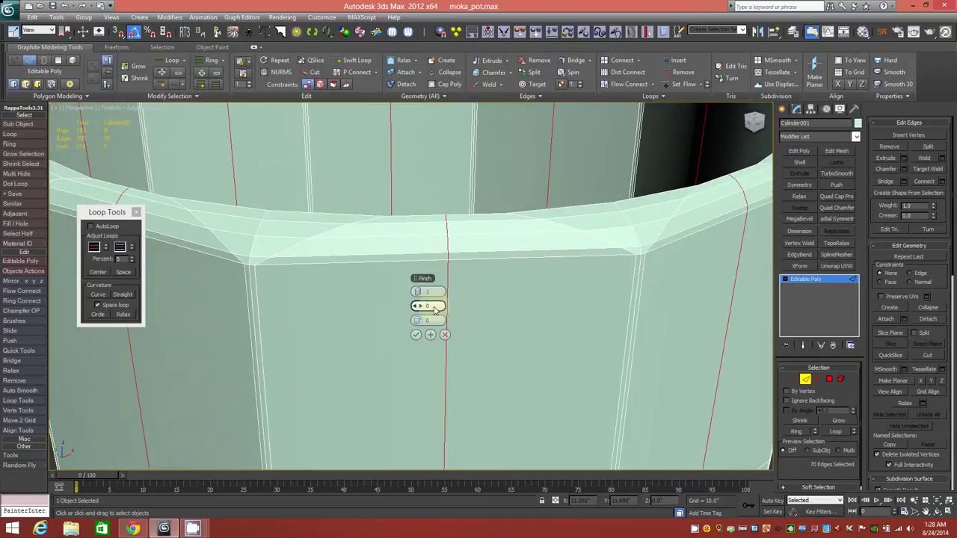
{"action": "left_click", "coordinate": [415, 335]}
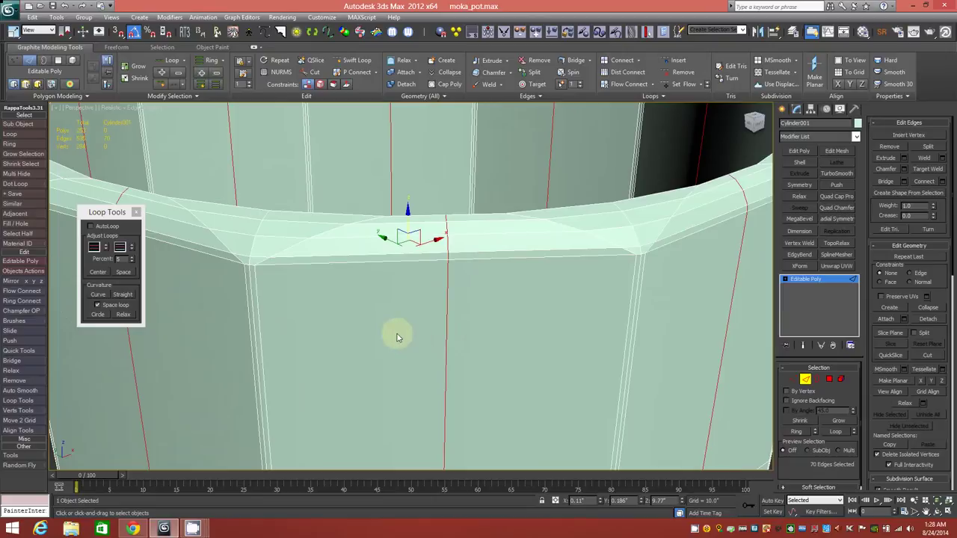
Step: Select the two lower shoulder vertices at a facet's middle, extend to similar vertices on all facets, and raise them about 0.28" along Z
{"action": "middle_click_drag", "start_coordinate": [402, 340], "coordinate": [417, 343], "text": "alt"}
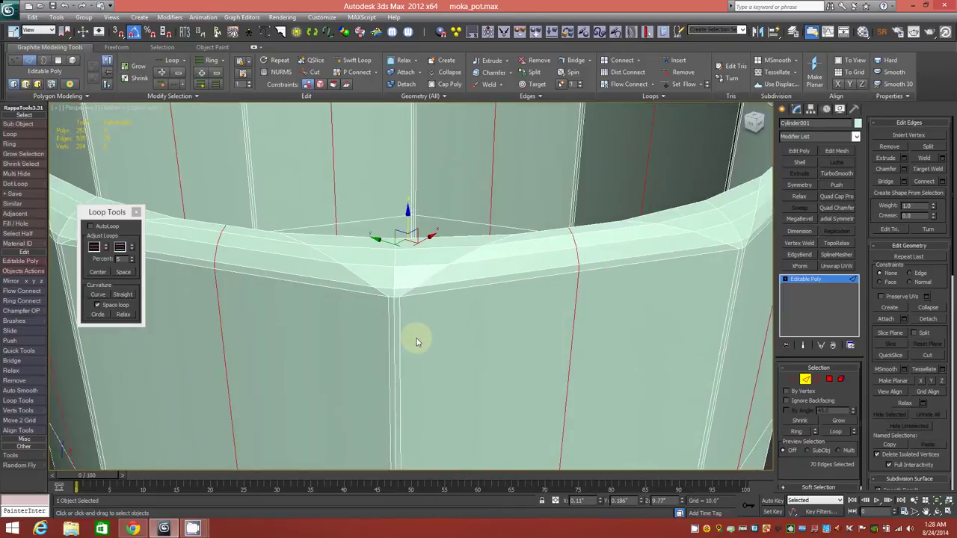
{"action": "middle_click_drag", "start_coordinate": [493, 311], "coordinate": [494, 309], "text": "alt"}
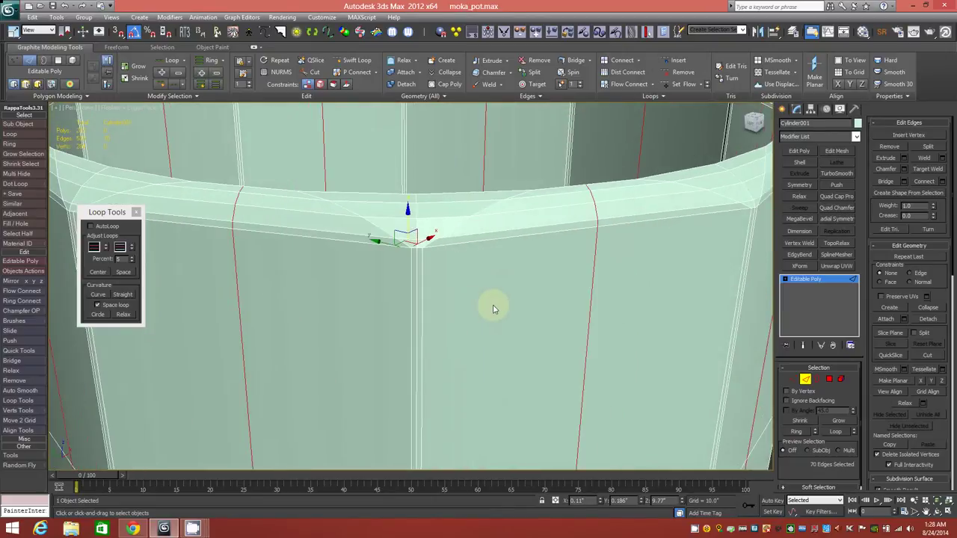
{"action": "left_click", "coordinate": [793, 379]}
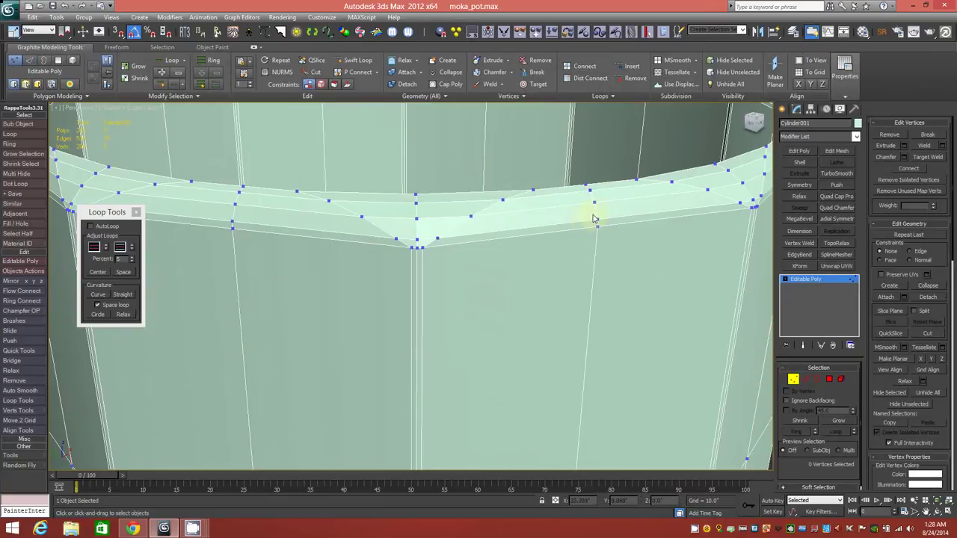
{"action": "left_click_drag", "start_coordinate": [604, 239], "coordinate": [604, 242]}
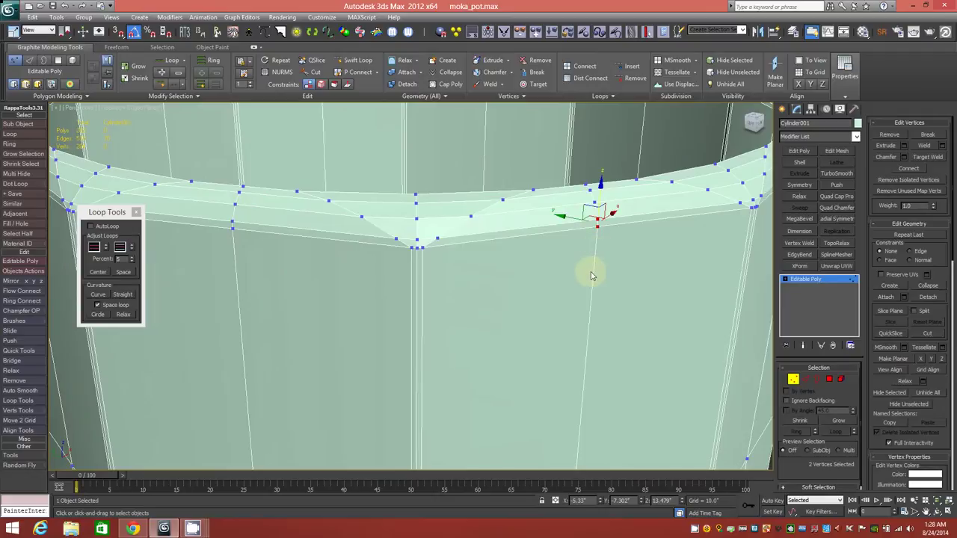
{"action": "middle_click_drag", "start_coordinate": [573, 267], "coordinate": [570, 278], "text": "alt"}
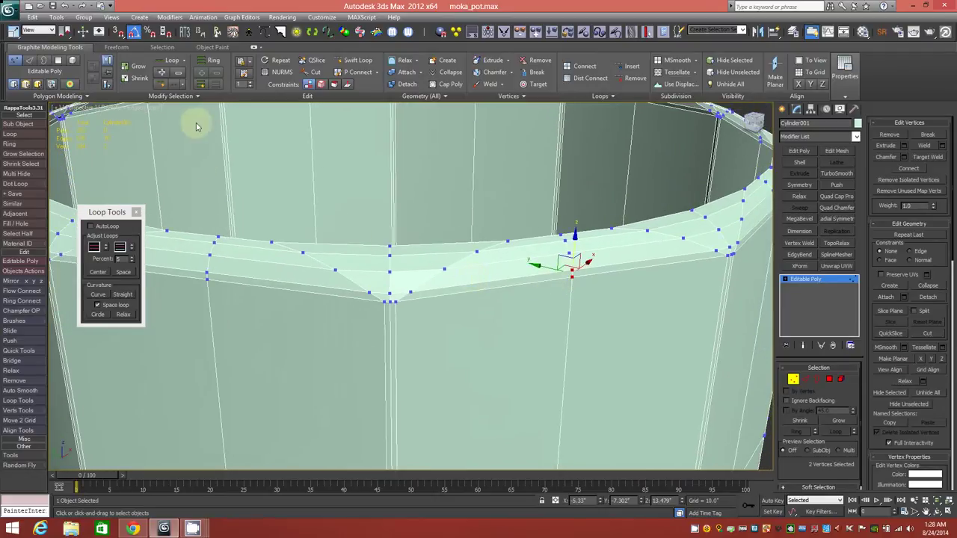
{"action": "left_click", "coordinate": [198, 96]}
{"action": "left_click", "coordinate": [154, 124]}
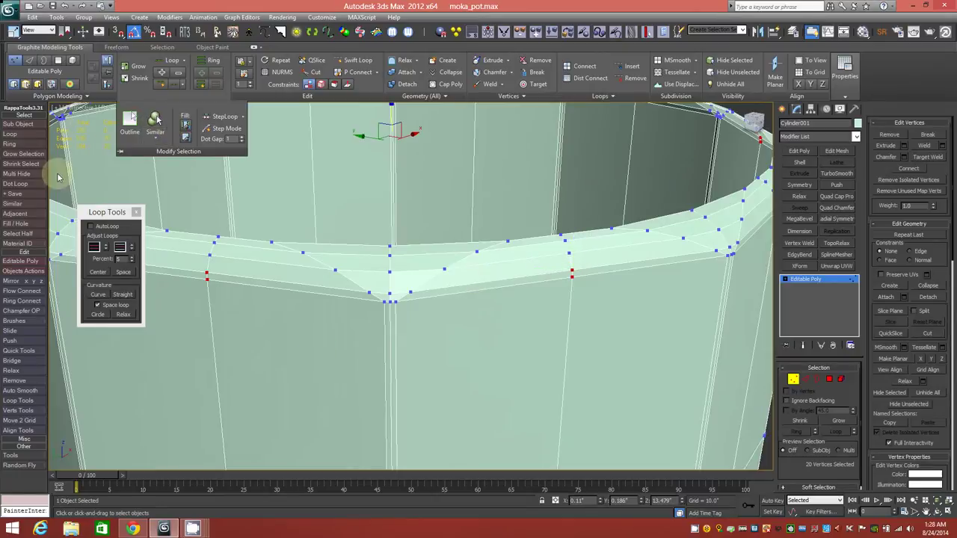
{"action": "middle_click_drag", "start_coordinate": [441, 262], "coordinate": [438, 261], "text": "alt"}
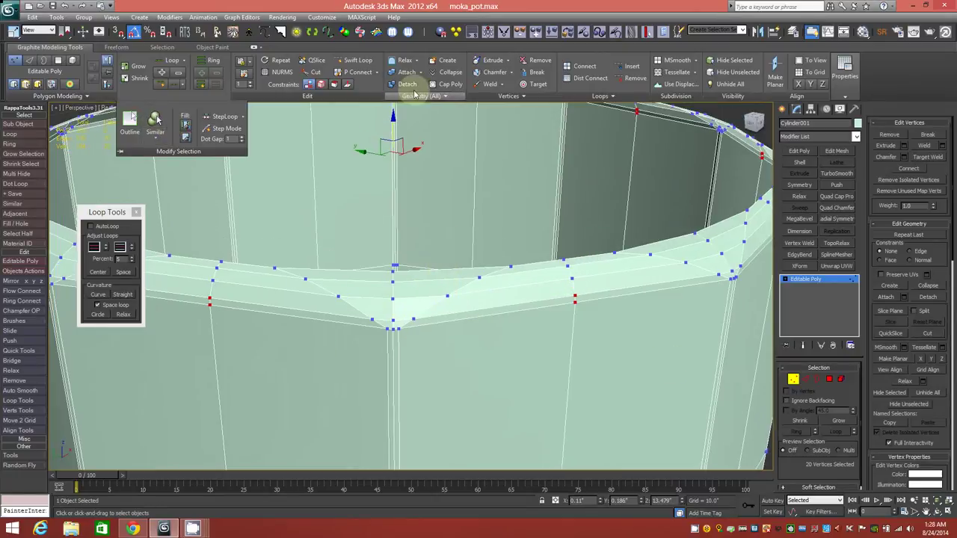
{"action": "left_click_drag", "start_coordinate": [395, 131], "coordinate": [397, 120]}
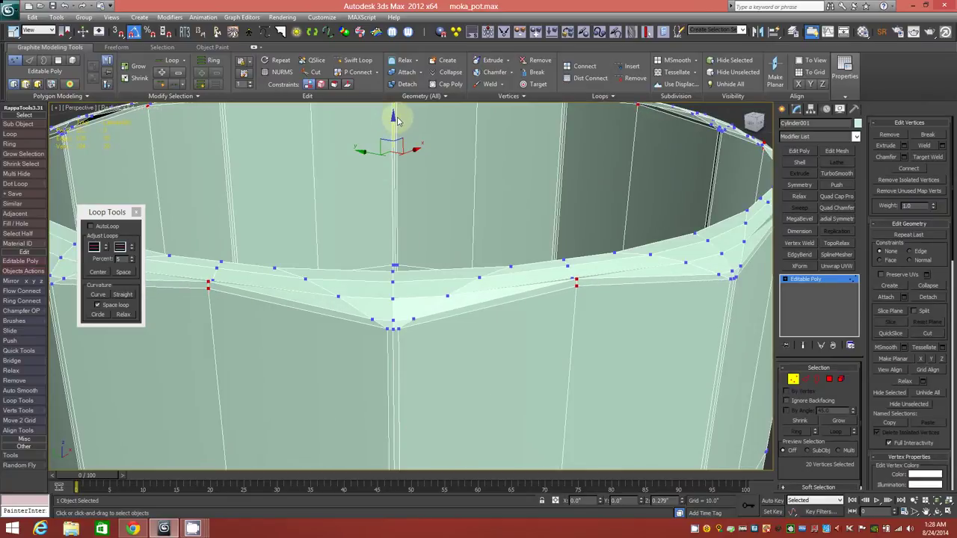
Step: Select the six lower shoulder vertices at one facet corner, extend to similar vertices at all corners, and lower them to about 13.3" along Z
{"action": "middle_click_drag", "start_coordinate": [463, 326], "coordinate": [480, 325], "text": "alt"}
{"action": "left_click_drag", "start_coordinate": [419, 309], "coordinate": [473, 339]}
{"action": "mouse_move", "coordinate": [471, 339]}
{"action": "middle_mouse_down", "text": "alt"}
{"action": "mouse_move", "coordinate": [450, 323]}
{"action": "mouse_move", "coordinate": [463, 338]}
{"action": "middle_mouse_up", "text": "alt"}
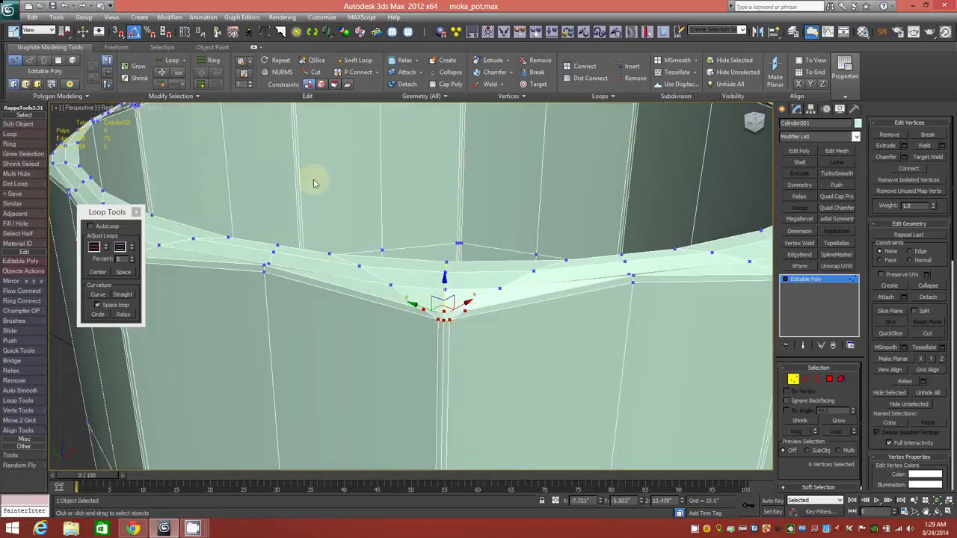
{"action": "left_click", "coordinate": [173, 96]}
{"action": "left_click", "coordinate": [155, 121]}
{"action": "mouse_move", "coordinate": [363, 284]}
{"action": "middle_mouse_down", "text": "alt"}
{"action": "mouse_move", "coordinate": [392, 297]}
{"action": "mouse_move", "coordinate": [365, 343]}
{"action": "mouse_move", "coordinate": [314, 314]}
{"action": "mouse_move", "coordinate": [354, 299]}
{"action": "middle_mouse_up", "text": "alt"}
{"action": "left_click_drag", "start_coordinate": [422, 138], "coordinate": [422, 142]}
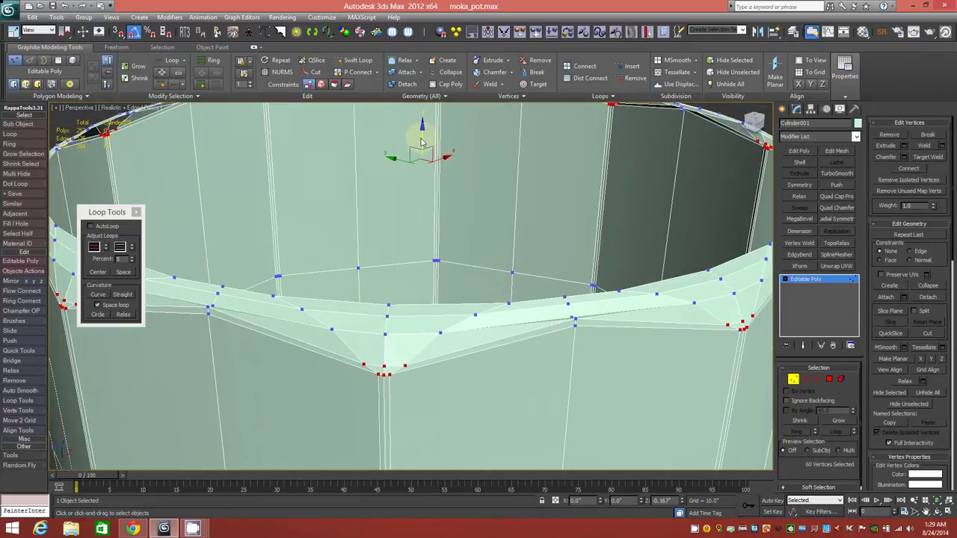
Step: With AutoLoop enabled, center the shoulder edge loop just above the facet corners between its neighbouring loops
{"action": "middle_click_drag", "start_coordinate": [367, 411], "coordinate": [376, 380], "text": "alt"}
{"action": "left_click", "coordinate": [306, 301]}
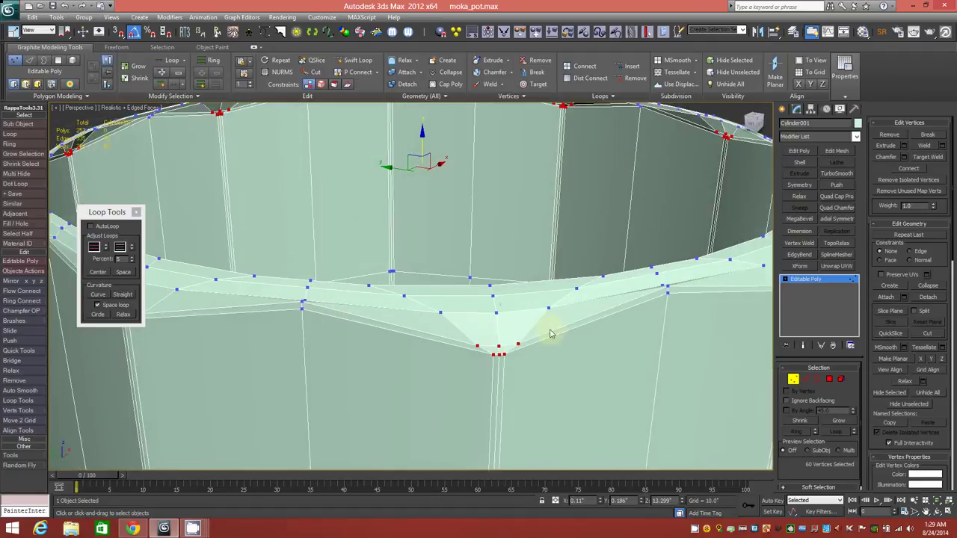
{"action": "left_click", "coordinate": [805, 378]}
{"action": "left_click", "coordinate": [470, 316]}
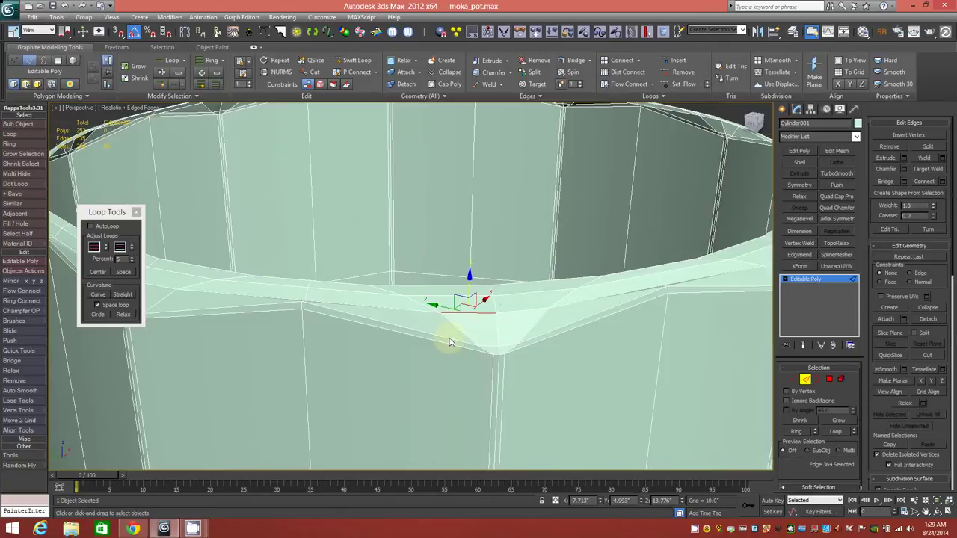
{"action": "left_click", "coordinate": [90, 227]}
{"action": "left_click", "coordinate": [100, 272]}
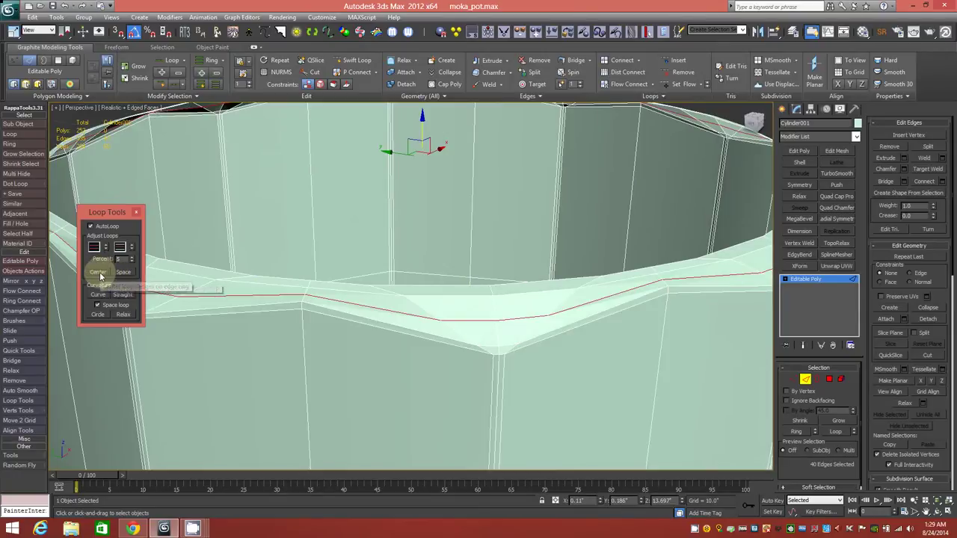
Step: Relax the centered shoulder loop and apply Set Flow to it so it follows the surface curvature
{"action": "middle_click_drag", "start_coordinate": [294, 324], "coordinate": [317, 252], "text": "alt"}
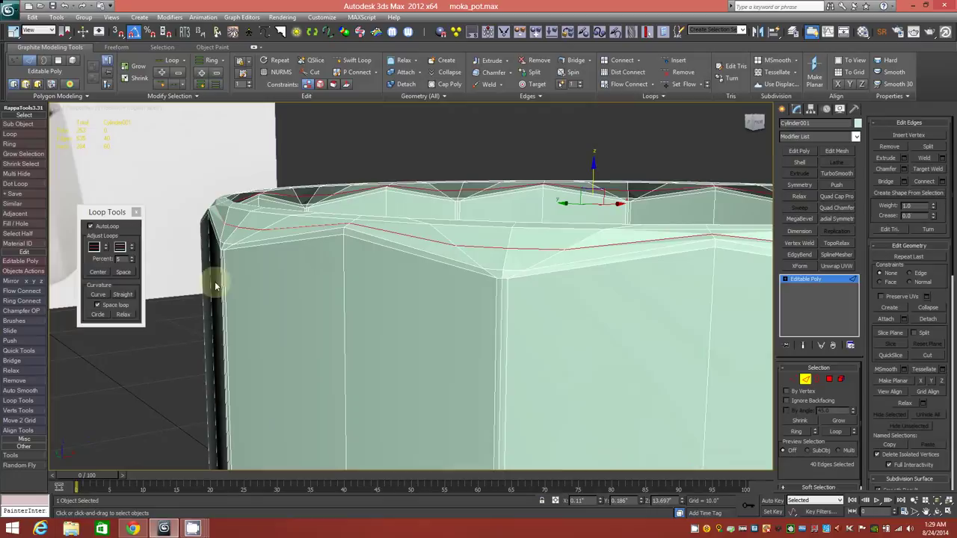
{"action": "left_click", "coordinate": [123, 315]}
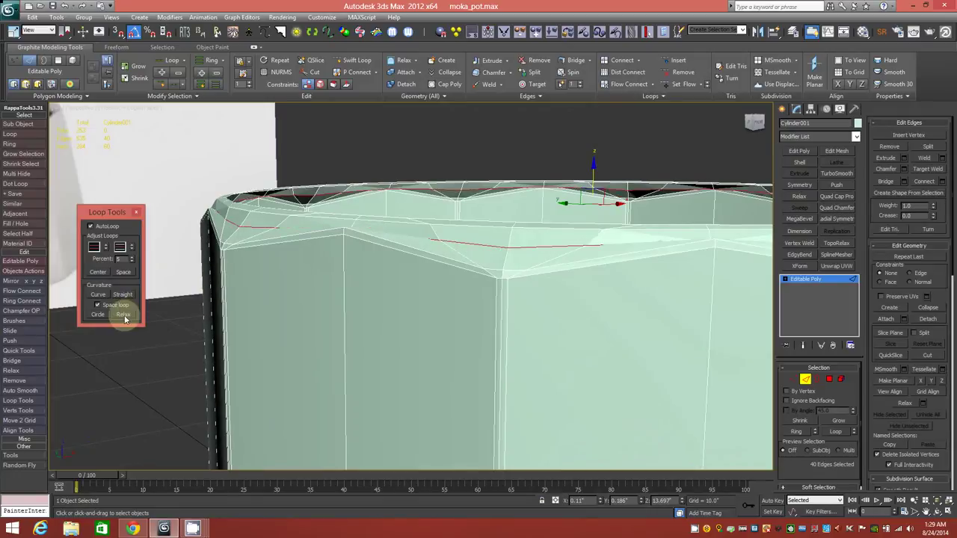
{"action": "left_click", "coordinate": [699, 84]}
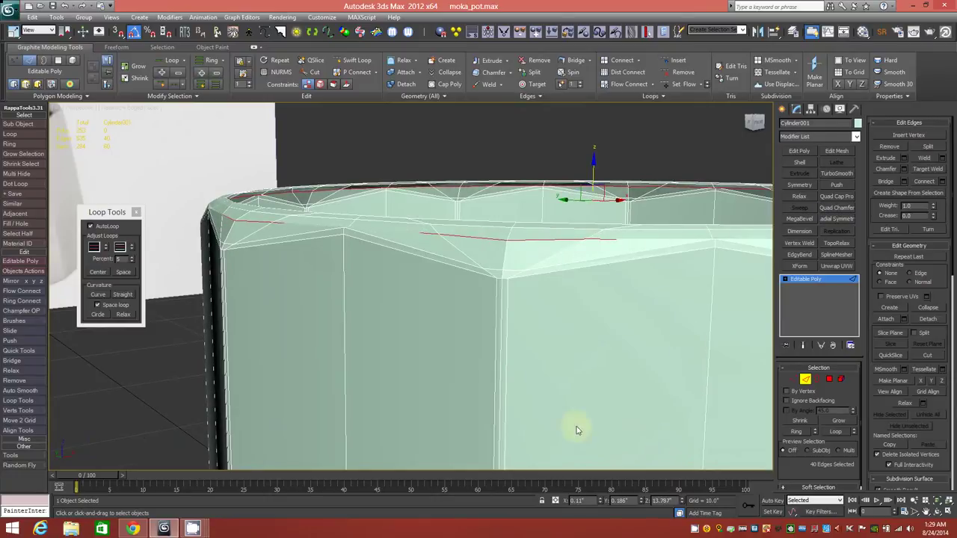
{"action": "middle_click_drag", "start_coordinate": [367, 416], "coordinate": [367, 396], "text": "alt"}
{"action": "middle_click_drag", "start_coordinate": [519, 372], "coordinate": [508, 343], "text": "alt"}
{"action": "scroll", "coordinate": [572, 310], "scroll_direction": "down", "scroll_amount": 4}
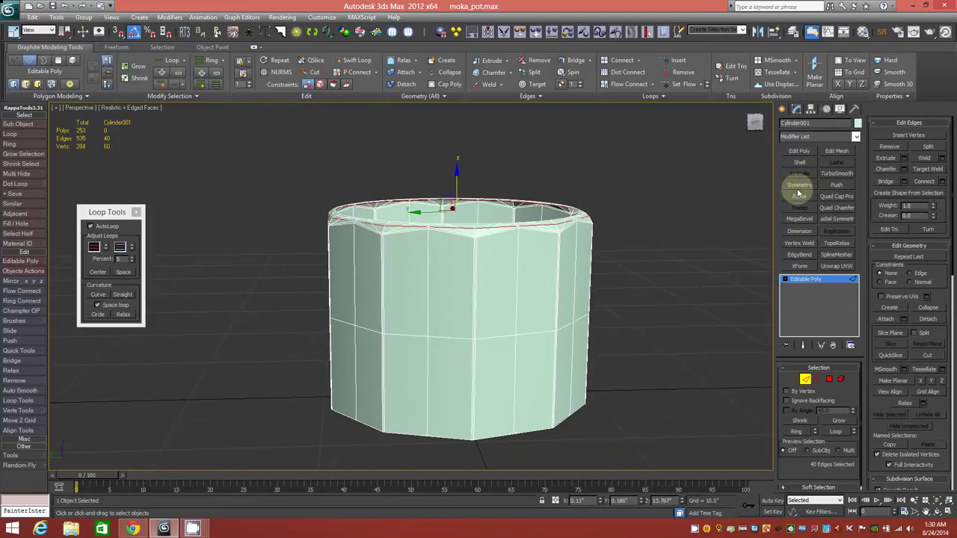
{"action": "middle_click_drag", "start_coordinate": [521, 306], "coordinate": [509, 341], "text": "alt"}
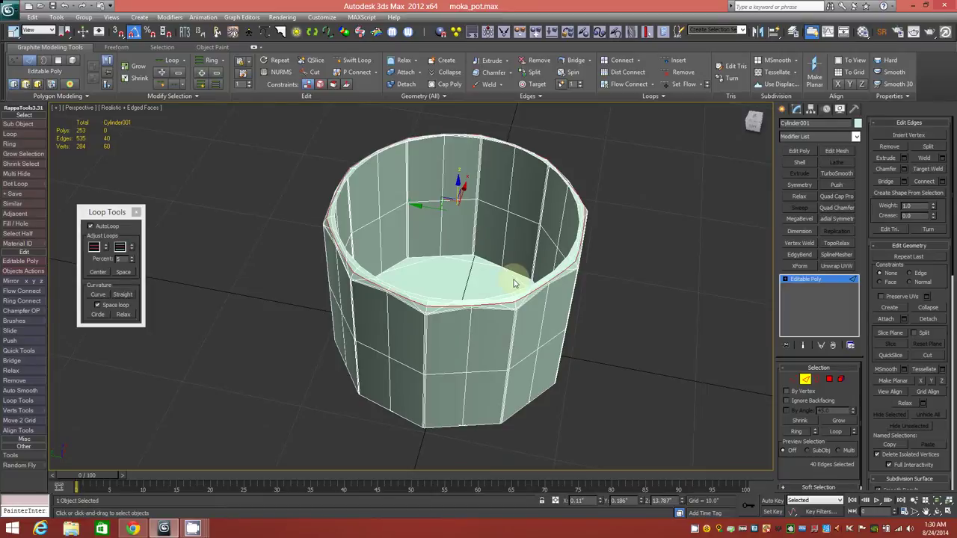
{"action": "middle_click_drag", "start_coordinate": [513, 283], "coordinate": [509, 324], "text": "alt"}
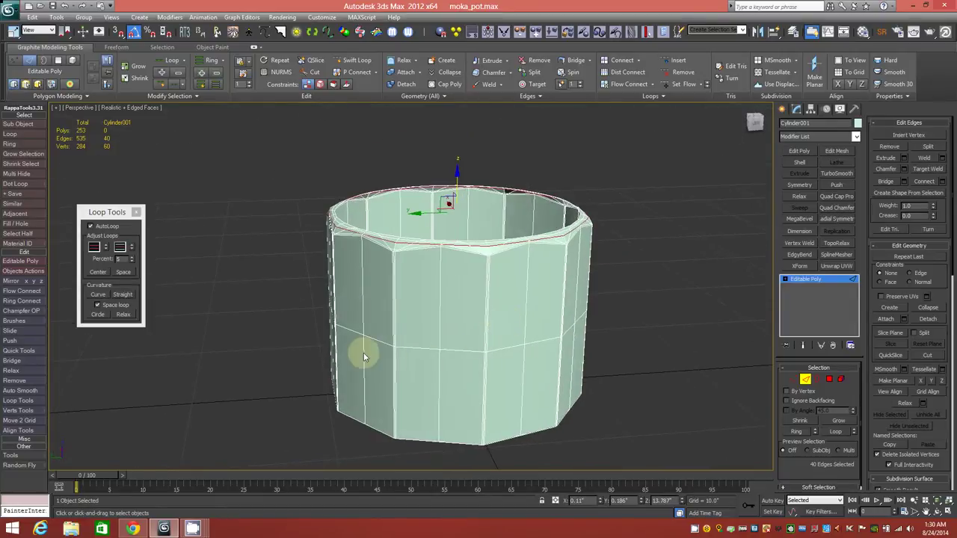
Step: Delete all polygons of the cylinder's lower half, including its bottom face, below the middle edge loop
{"action": "middle_click_drag", "start_coordinate": [476, 362], "coordinate": [458, 358], "text": "alt"}
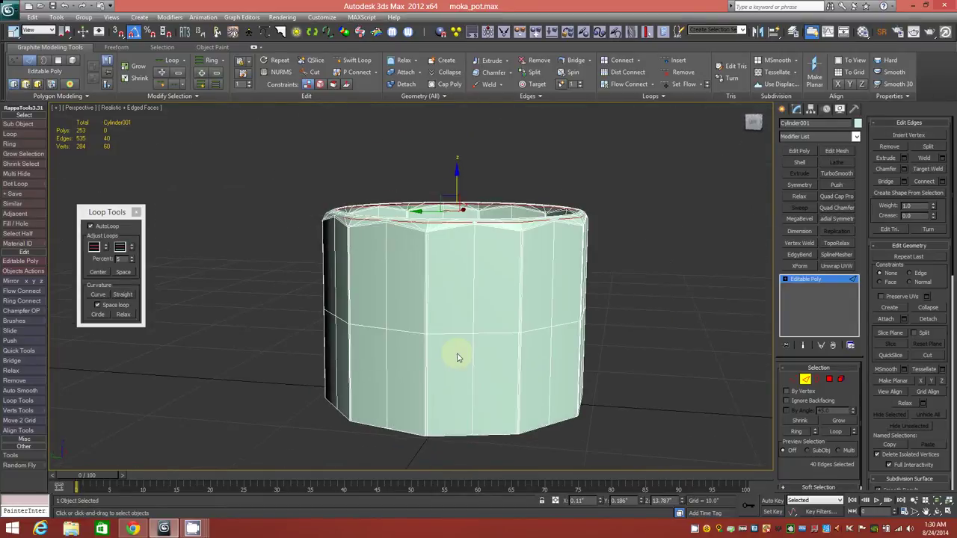
{"action": "left_click", "coordinate": [745, 110]}
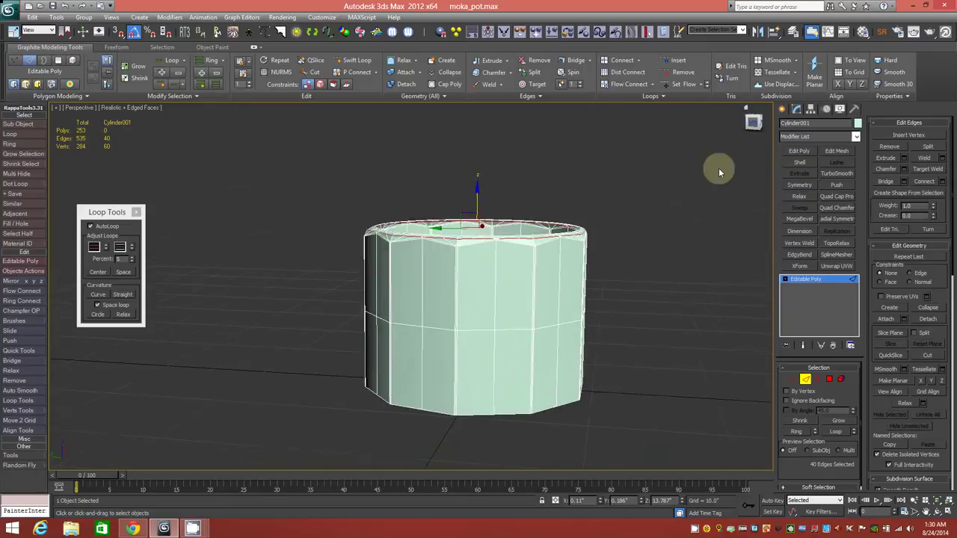
{"action": "key", "text": "z"}
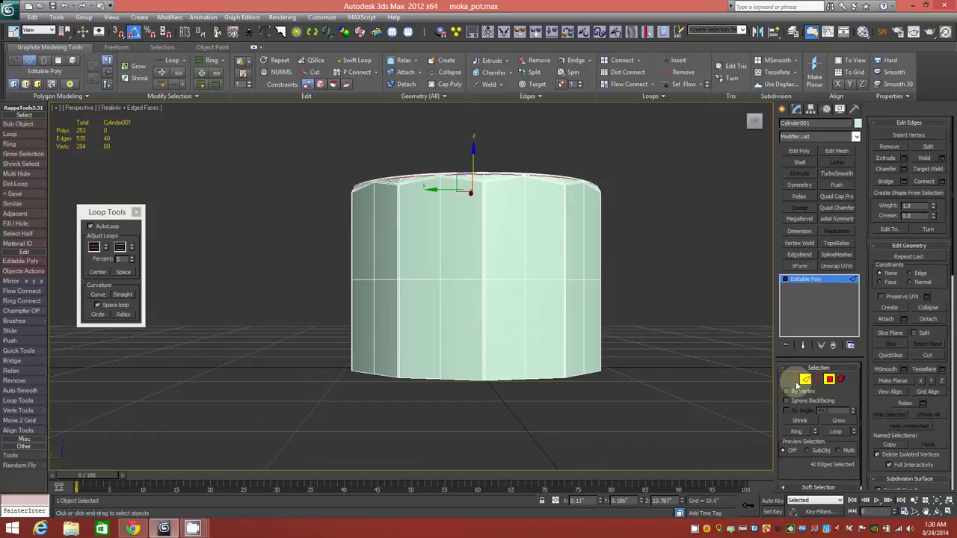
{"action": "left_click", "coordinate": [828, 379]}
{"action": "left_click_drag", "start_coordinate": [691, 462], "coordinate": [734, 474]}
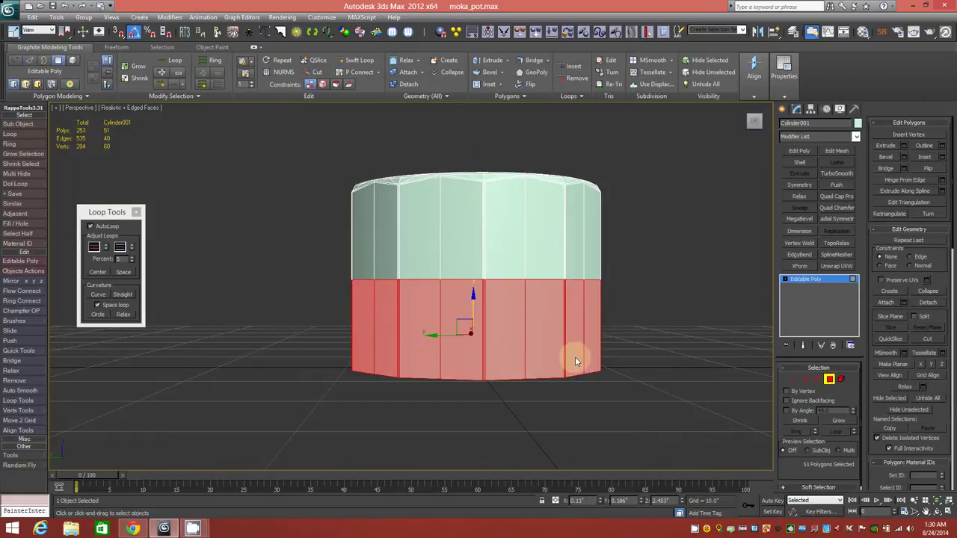
{"action": "key", "text": "Delete"}
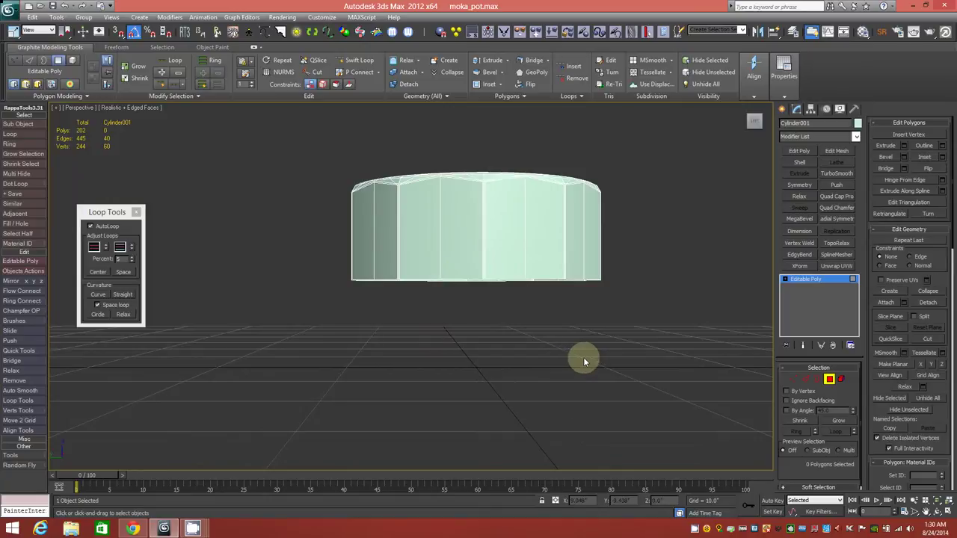
{"action": "left_click", "coordinate": [828, 379]}
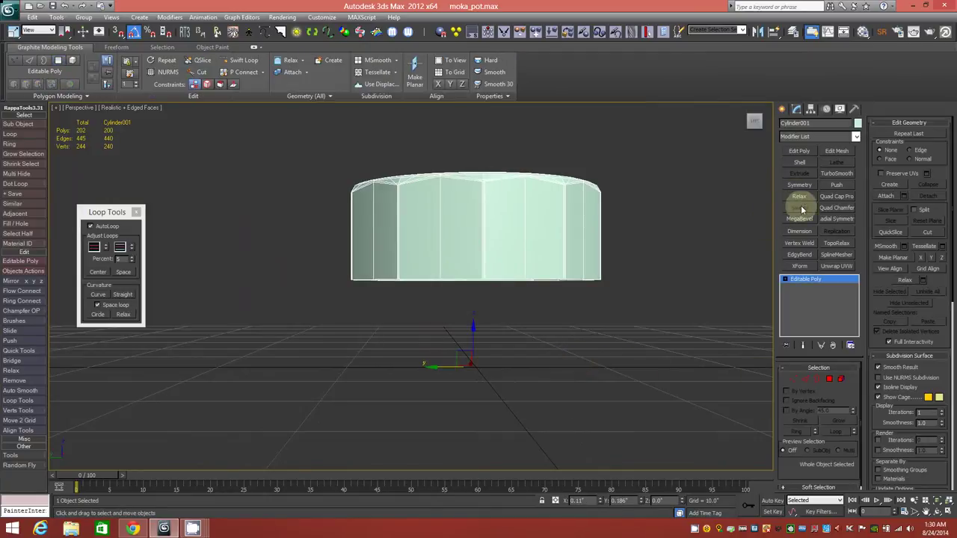
Step: Add a Symmetry modifier to the remaining upper half and set its mirror axis to Z
{"action": "left_click", "coordinate": [799, 184]}
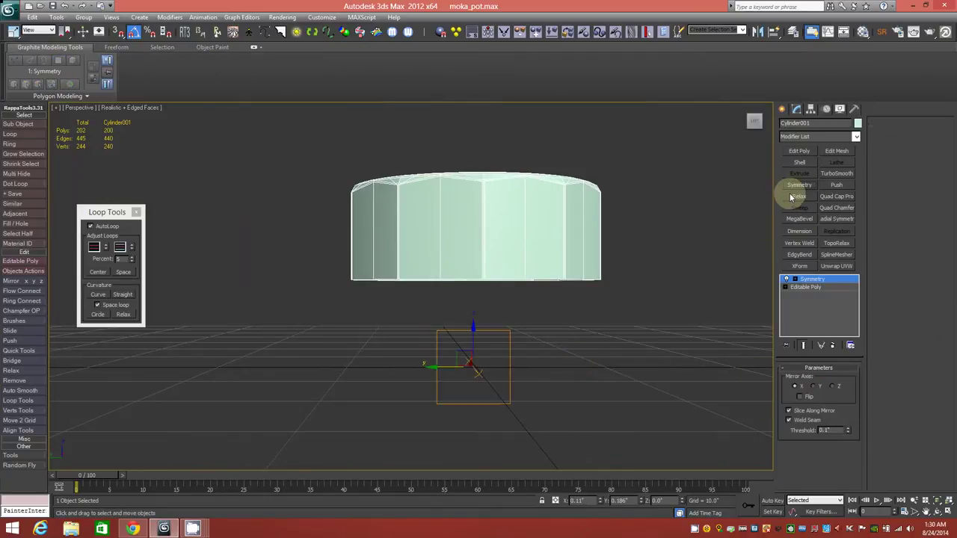
{"action": "left_click", "coordinate": [833, 385]}
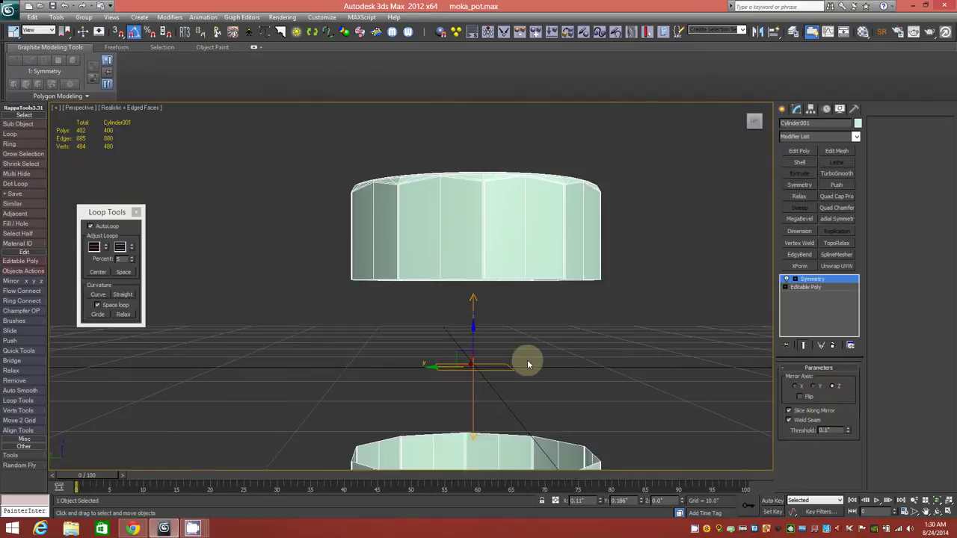
{"action": "middle_click_drag", "start_coordinate": [524, 358], "coordinate": [471, 308], "text": "alt"}
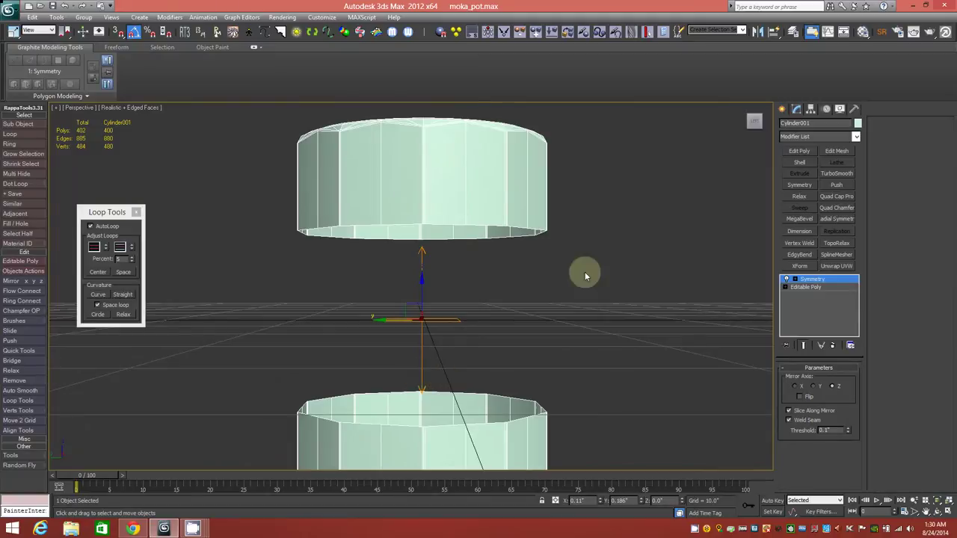
{"action": "middle_click_drag", "start_coordinate": [445, 346], "coordinate": [372, 358], "text": "alt"}
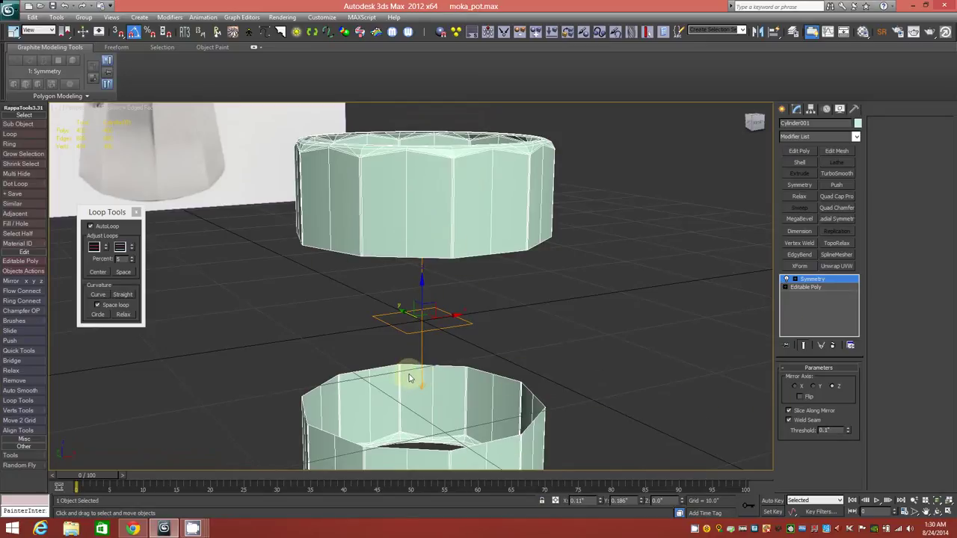
Step: Raise the Symmetry mirror plane to about 6.8" along Z so the two halves meet at the middle loop
{"action": "left_click", "coordinate": [794, 279]}
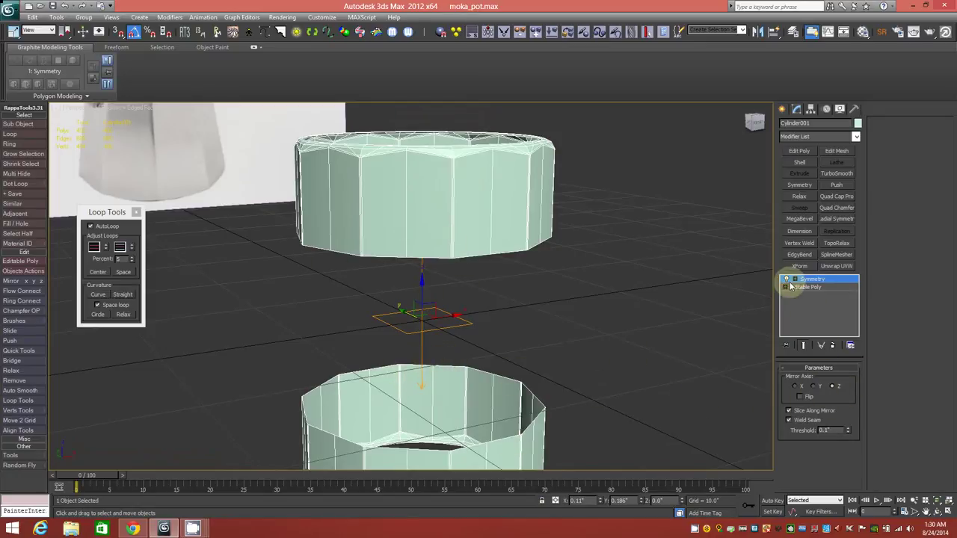
{"action": "left_click", "coordinate": [810, 288]}
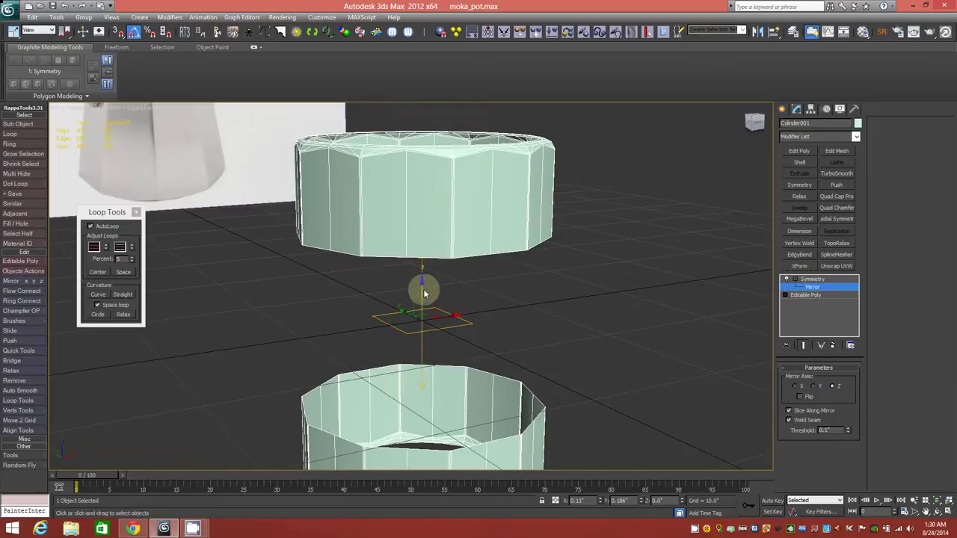
{"action": "left_click_drag", "start_coordinate": [423, 294], "coordinate": [426, 213]}
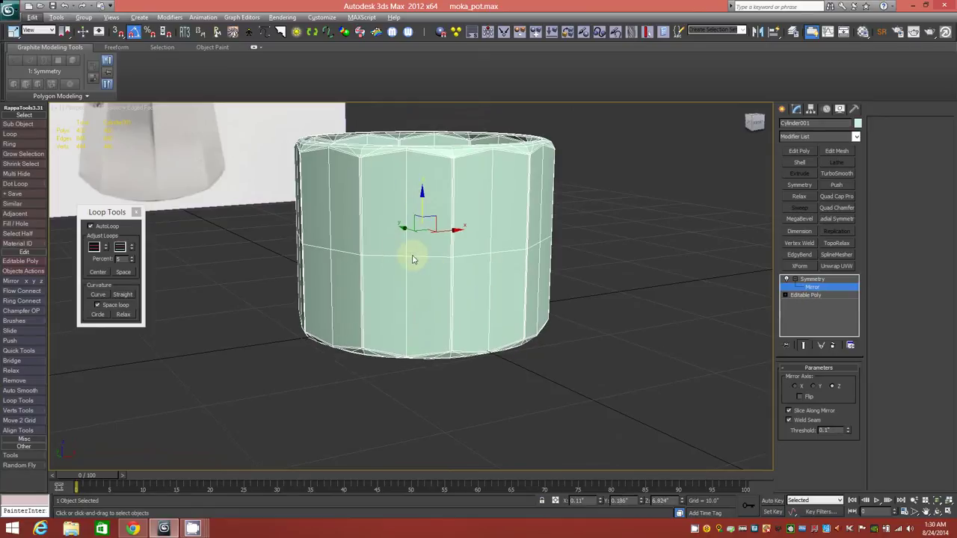
{"action": "middle_click_drag", "start_coordinate": [393, 315], "coordinate": [391, 292], "text": "alt"}
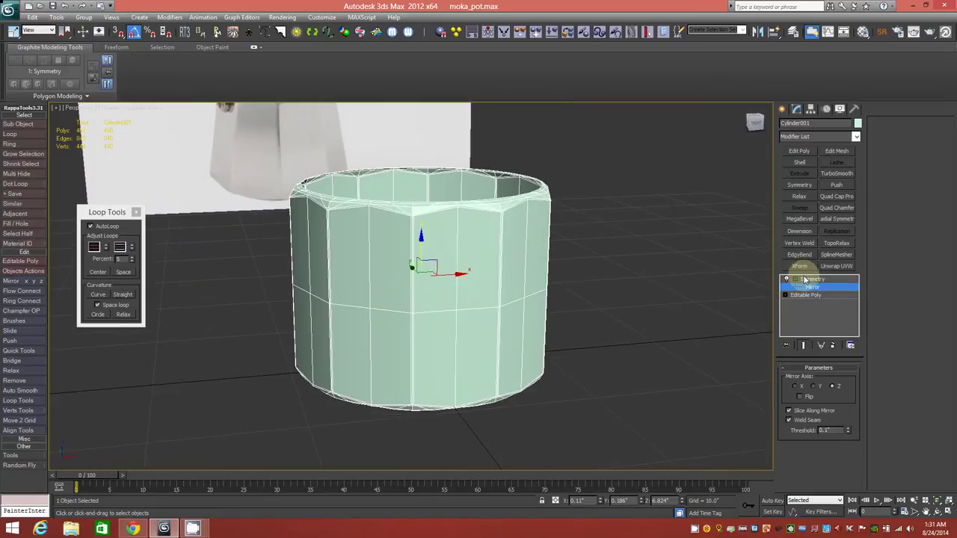
Step: Collapse the whole modifier stack into an Editable Poly
{"action": "left_click", "coordinate": [411, 265]}
{"action": "mouse_move", "coordinate": [409, 273]}
{"action": "middle_mouse_down", "text": "alt"}
{"action": "mouse_move", "coordinate": [431, 227]}
{"action": "mouse_move", "coordinate": [418, 284]}
{"action": "mouse_move", "coordinate": [386, 291]}
{"action": "mouse_move", "coordinate": [418, 279]}
{"action": "middle_mouse_up", "text": "alt"}
{"action": "right_click", "coordinate": [814, 279]}
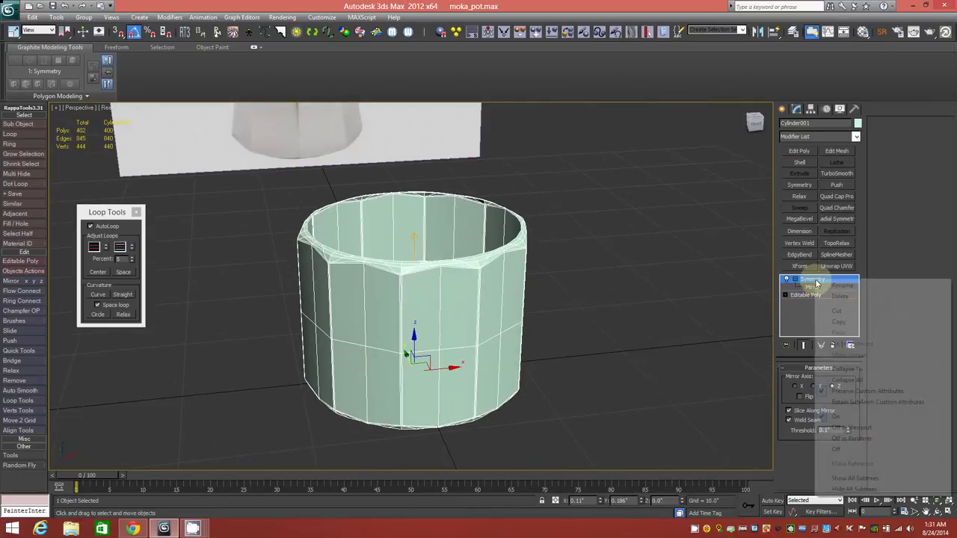
{"action": "left_click", "coordinate": [857, 380]}
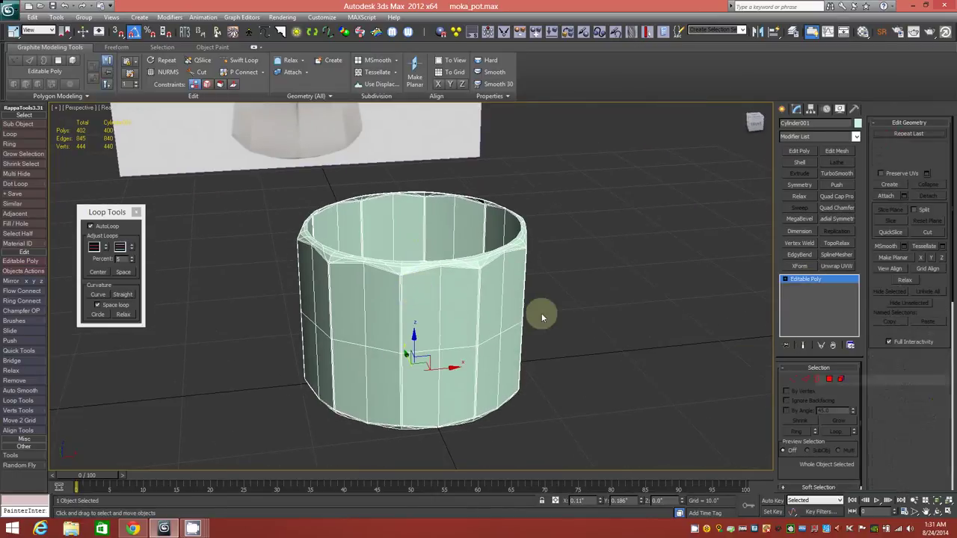
Step: Select the open border on the base's underside and extend it inward twice by scaling copies into two concentric rings of polygons
{"action": "middle_click_drag", "start_coordinate": [427, 293], "coordinate": [443, 237], "text": "alt"}
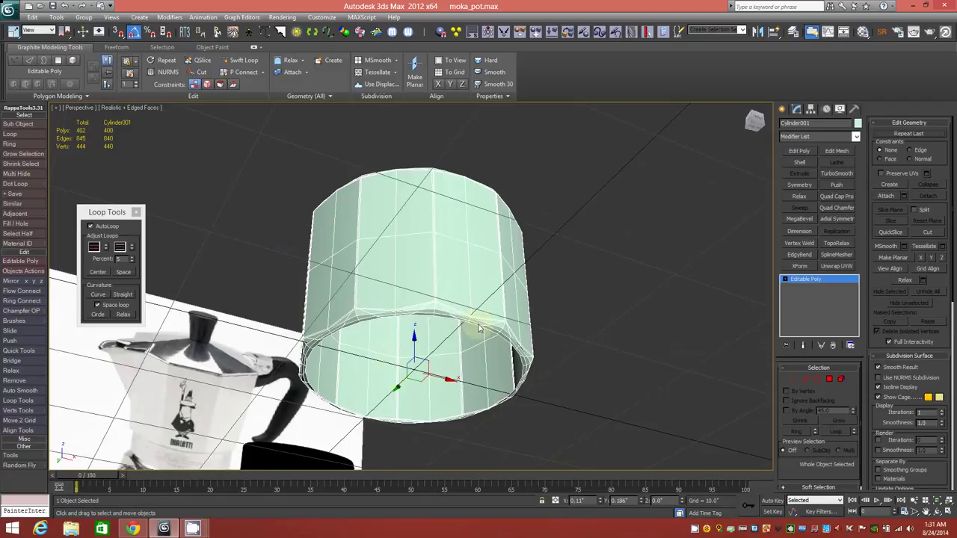
{"action": "scroll", "coordinate": [416, 338], "scroll_direction": "up", "scroll_amount": 1}
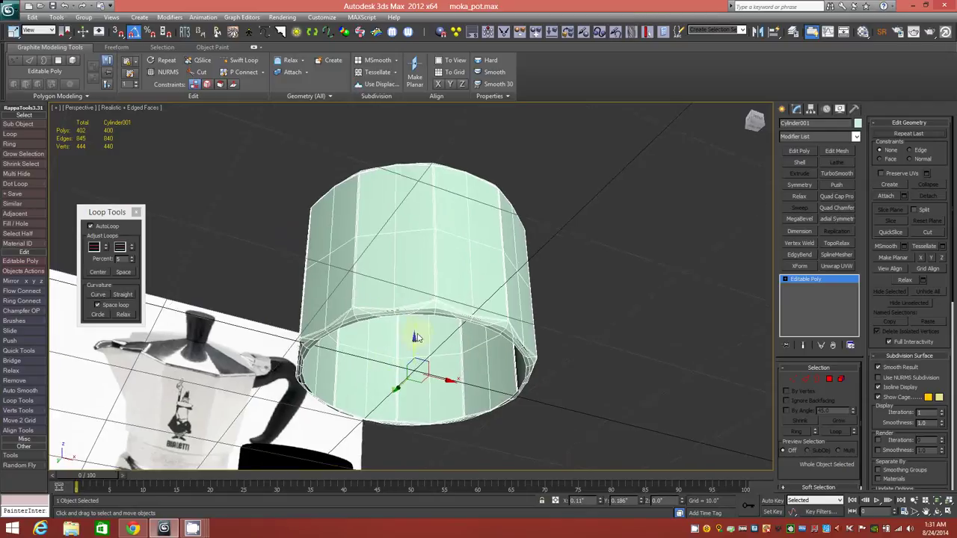
{"action": "scroll", "coordinate": [422, 328], "scroll_direction": "up", "scroll_amount": 2}
{"action": "scroll", "coordinate": [427, 322], "scroll_direction": "down", "scroll_amount": 2}
{"action": "scroll", "coordinate": [426, 321], "scroll_direction": "up", "scroll_amount": 1}
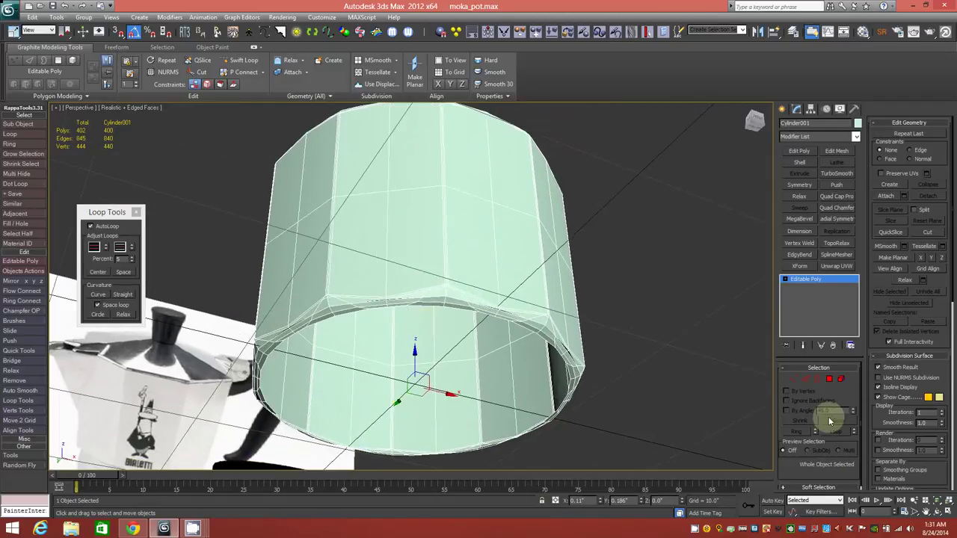
{"action": "left_click", "coordinate": [816, 379]}
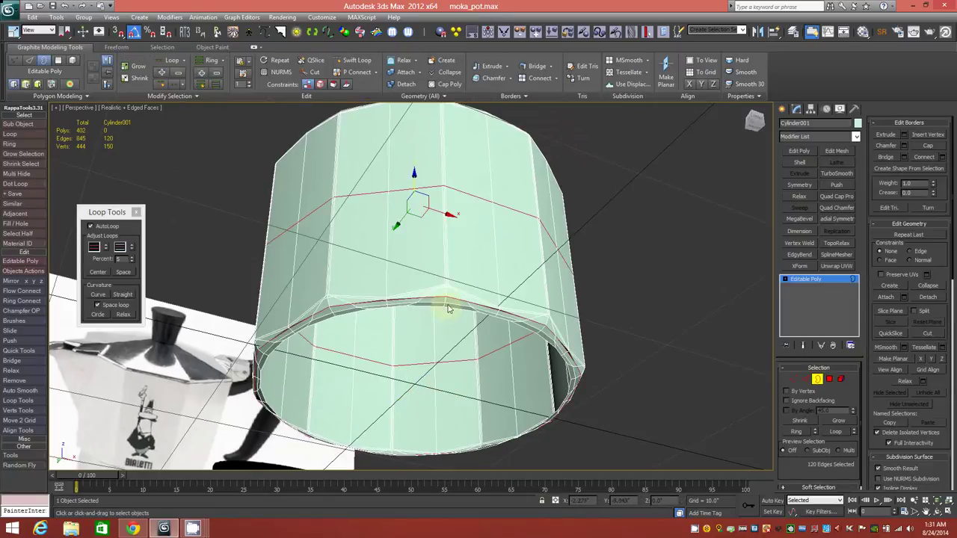
{"action": "left_click", "coordinate": [447, 311]}
{"action": "mouse_move", "coordinate": [441, 338]}
{"action": "middle_mouse_down", "text": "alt"}
{"action": "mouse_move", "coordinate": [434, 320]}
{"action": "mouse_move", "coordinate": [444, 321]}
{"action": "middle_mouse_up", "text": "alt"}
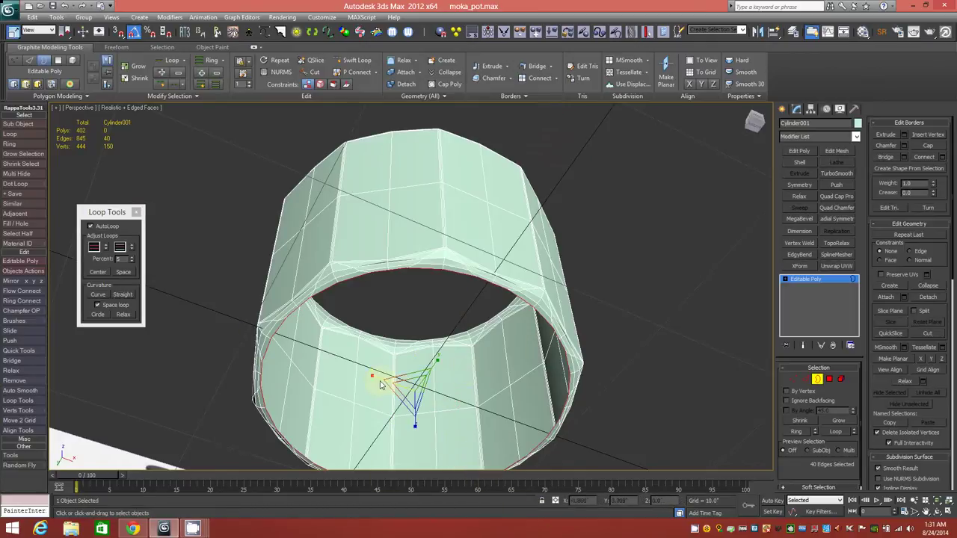
{"action": "left_click_drag", "start_coordinate": [412, 392], "coordinate": [414, 401], "text": "shift"}
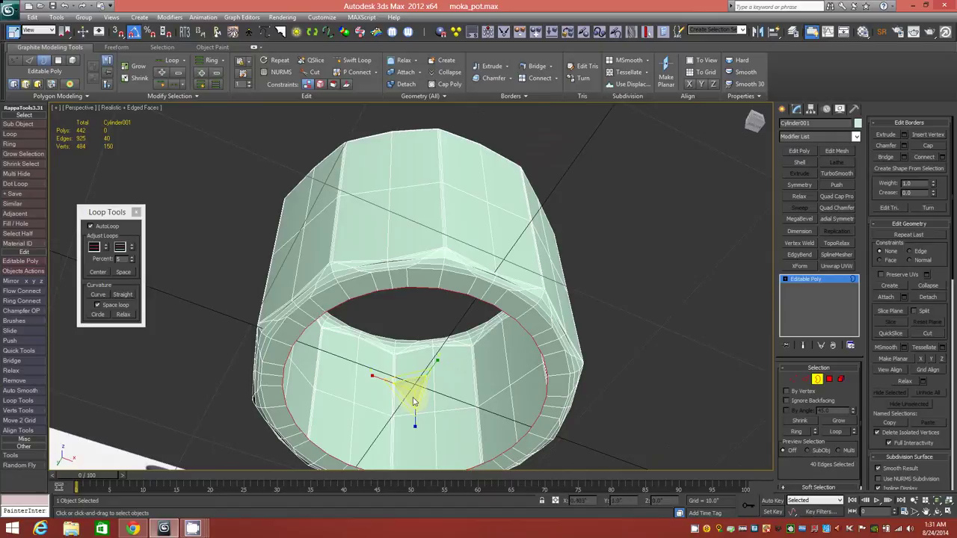
{"action": "left_click_drag", "start_coordinate": [412, 394], "coordinate": [415, 413], "text": "shift"}
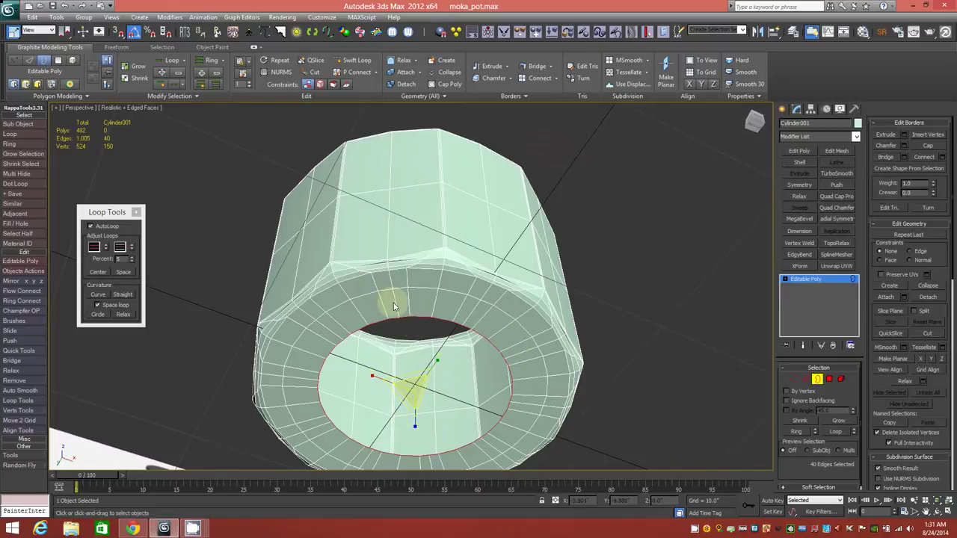
Step: Select every other radial edge of the underside's inner ring with a dot ring selection and remove them along with their vertices
{"action": "key", "text": "2"}
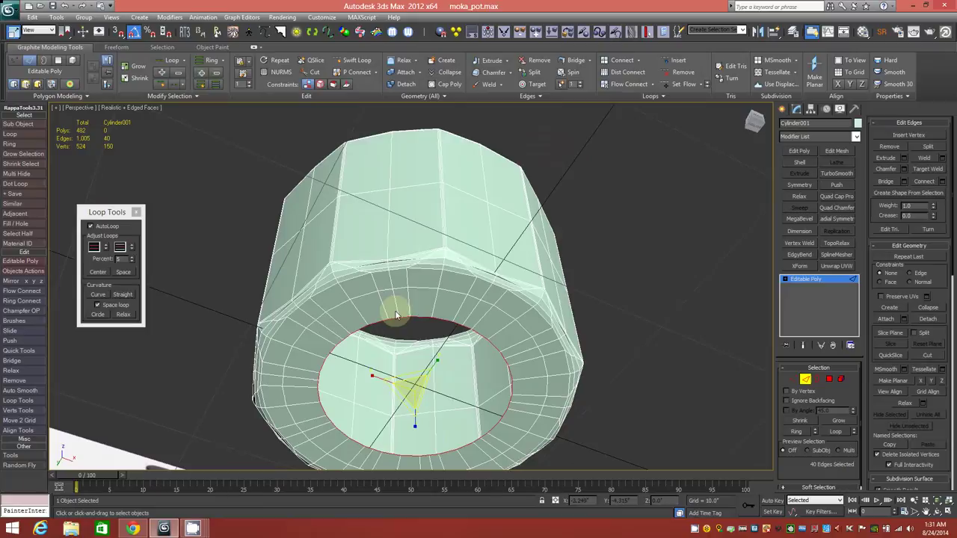
{"action": "left_click", "coordinate": [395, 310]}
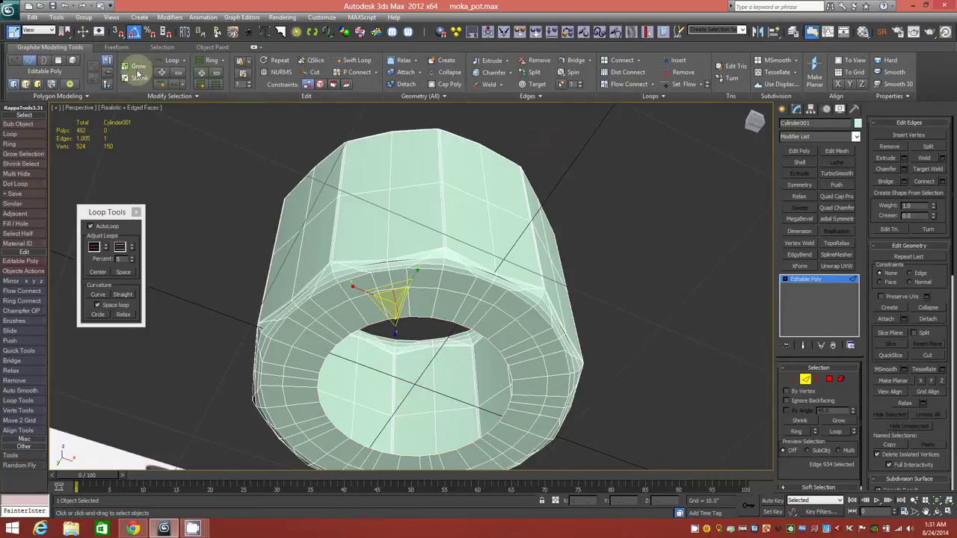
{"action": "left_click", "coordinate": [196, 97]}
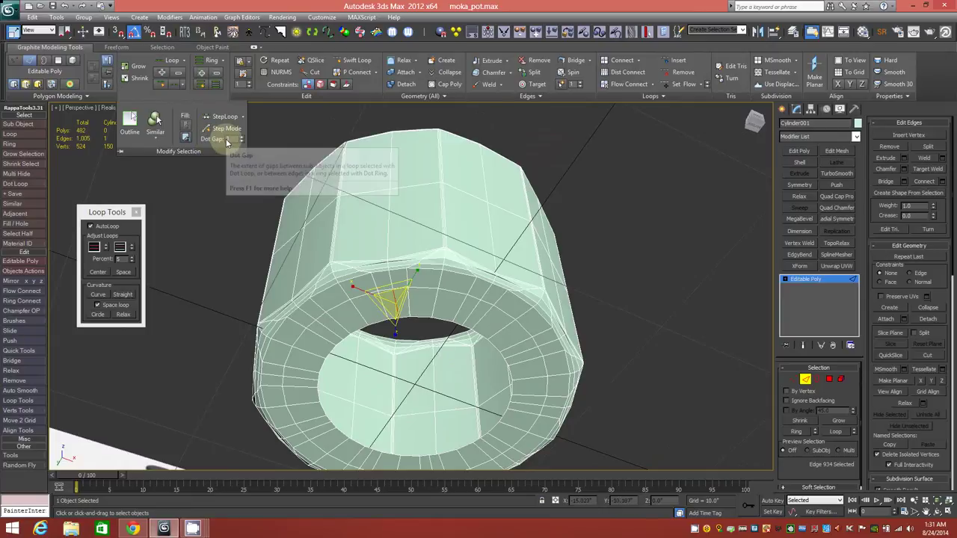
{"action": "left_click", "coordinate": [215, 88]}
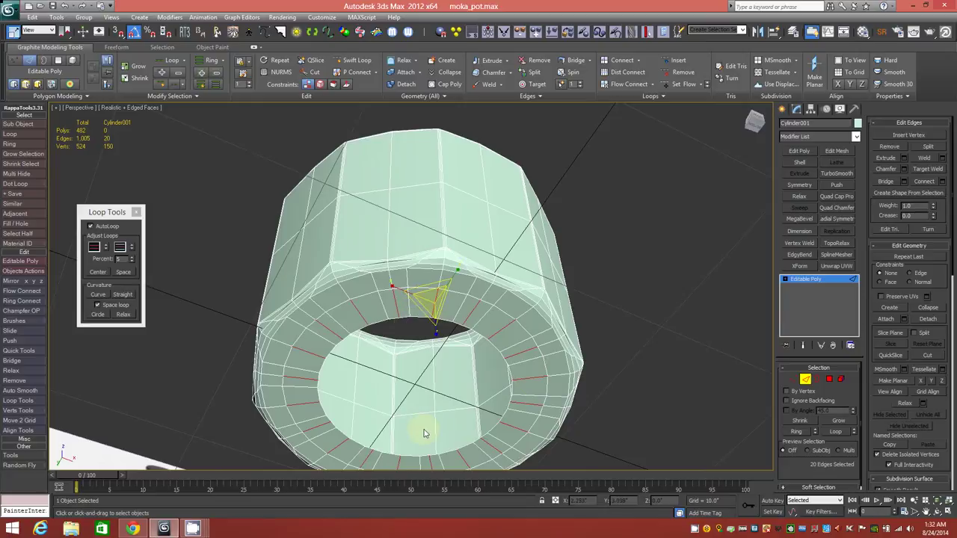
{"action": "middle_click_drag", "start_coordinate": [450, 349], "coordinate": [443, 351], "text": "alt"}
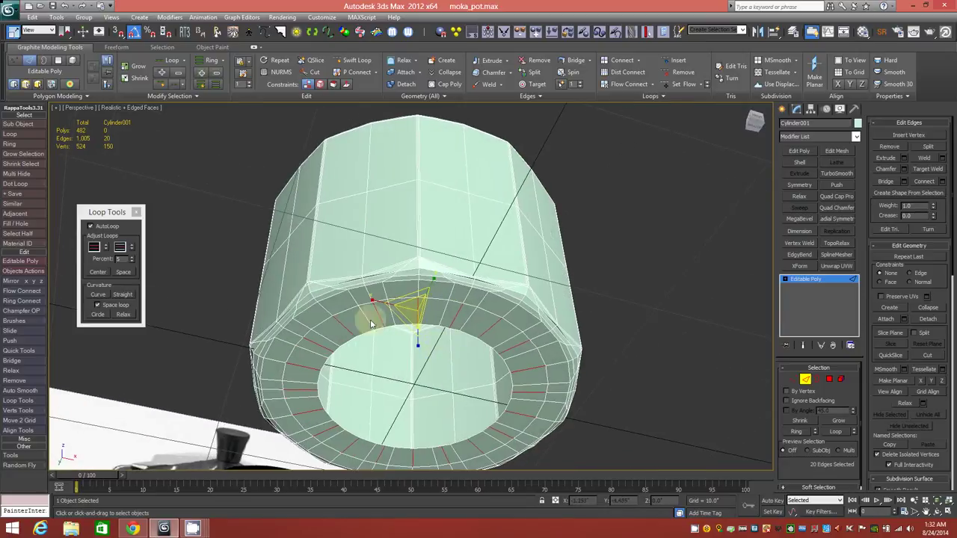
{"action": "left_click", "coordinate": [534, 60], "text": "ctrl"}
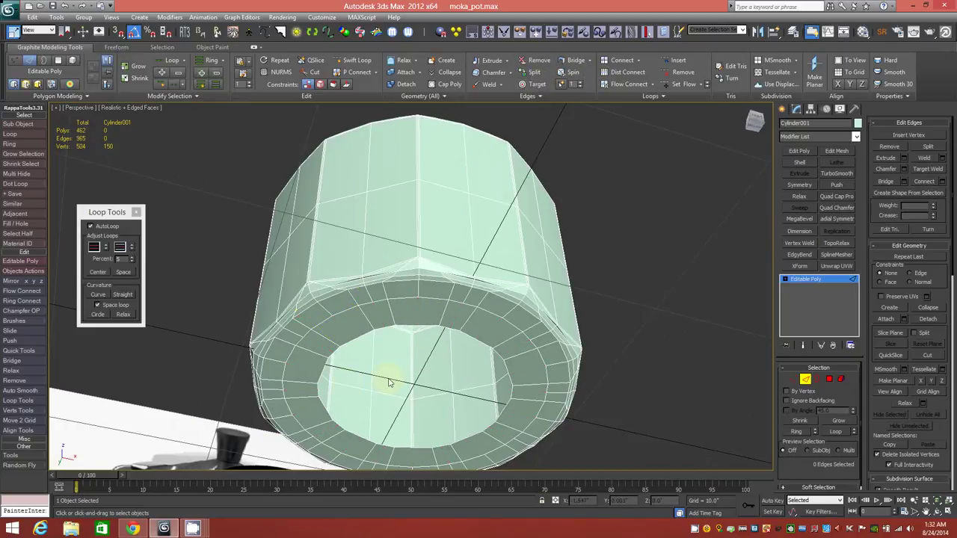
Step: Select the underside's inner border and collapse it to a single center point to close the bottom
{"action": "left_click", "coordinate": [817, 380]}
{"action": "left_click", "coordinate": [418, 329]}
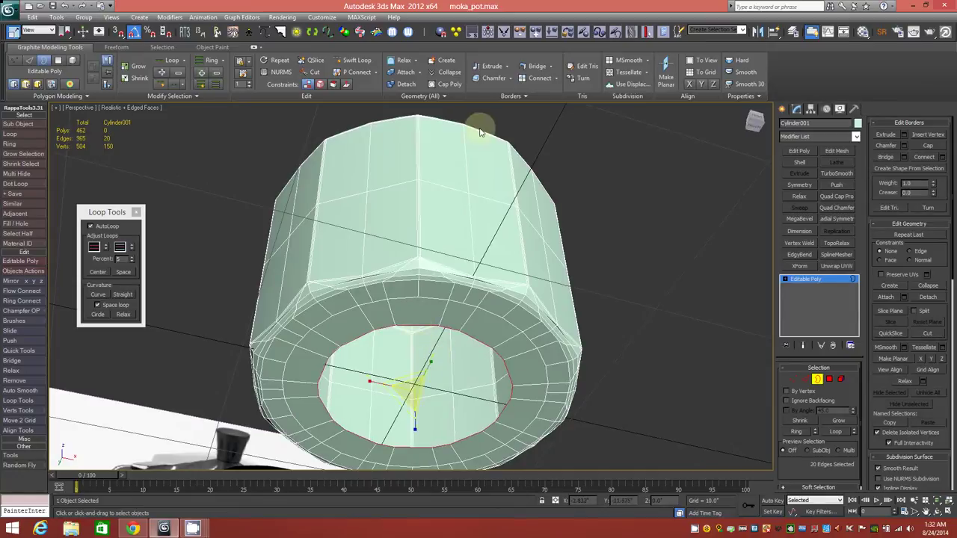
{"action": "left_click", "coordinate": [449, 72]}
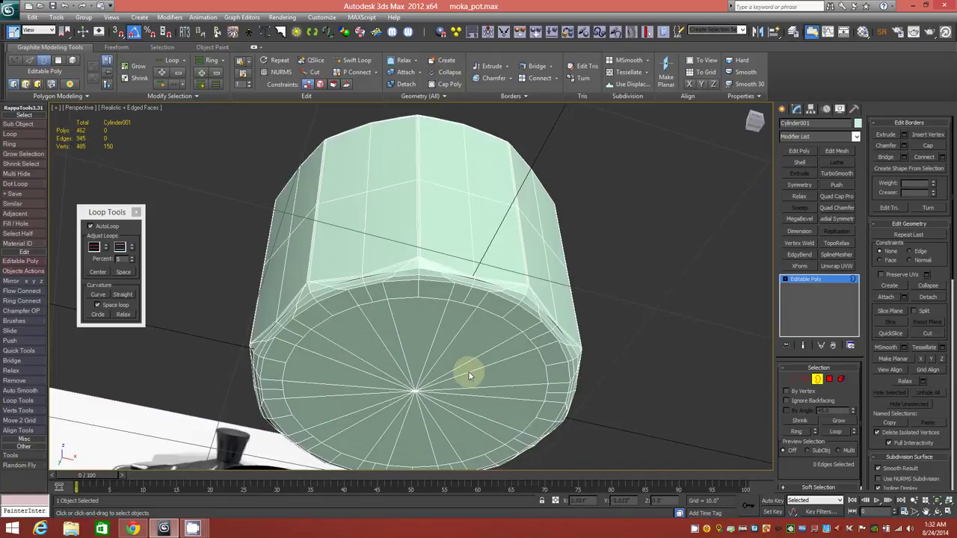
Step: Apply a TurboSmooth modifier with 1 iteration to the closed base and return to the Editable Poly level
{"action": "middle_click_drag", "start_coordinate": [423, 331], "coordinate": [495, 293], "text": "alt"}
{"action": "scroll", "coordinate": [476, 327], "scroll_direction": "down", "scroll_amount": 2}
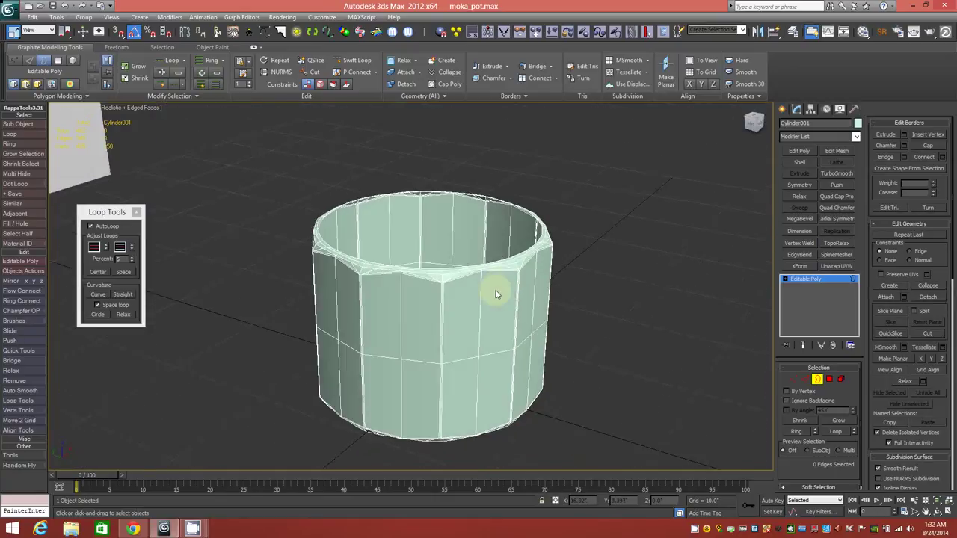
{"action": "left_click", "coordinate": [816, 380]}
{"action": "left_click", "coordinate": [838, 174]}
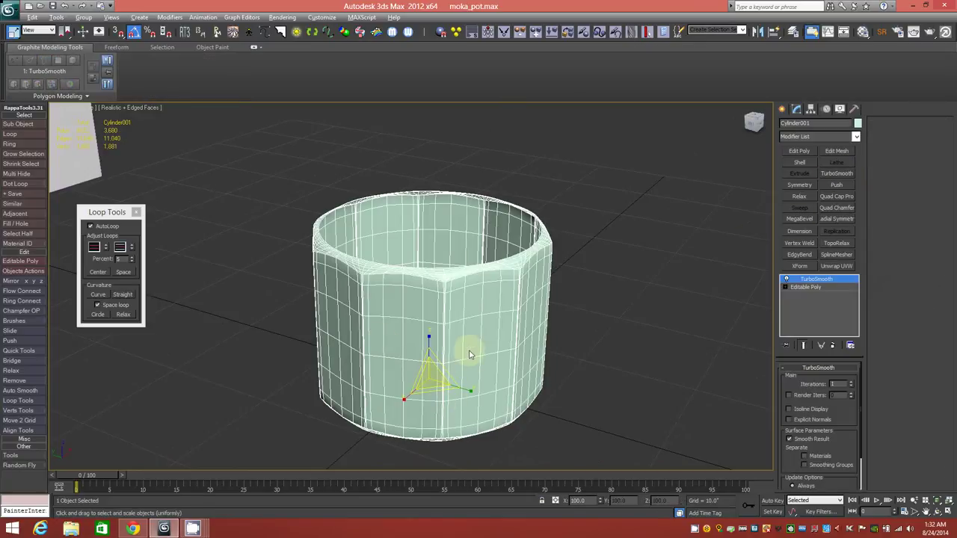
{"action": "middle_click_drag", "start_coordinate": [474, 360], "coordinate": [470, 325], "text": "alt"}
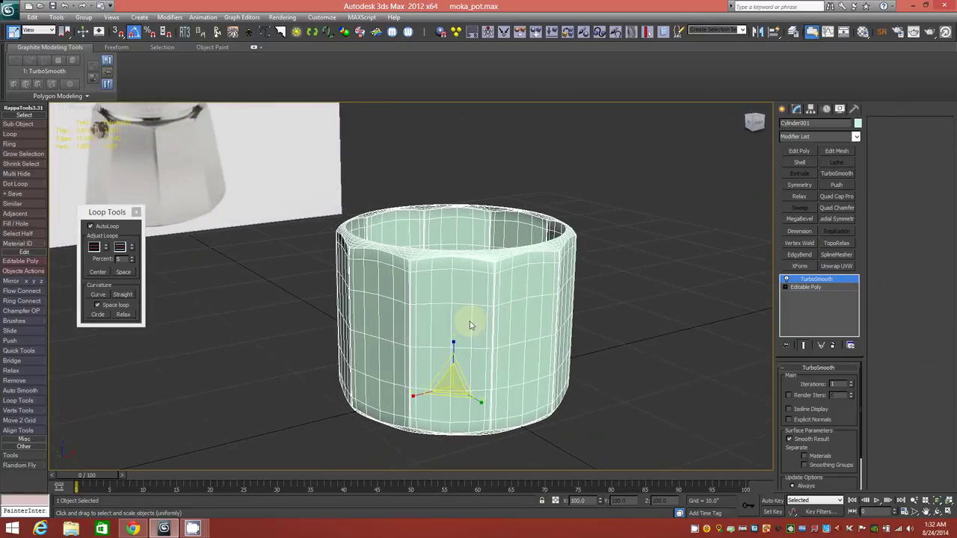
{"action": "left_click", "coordinate": [793, 287]}
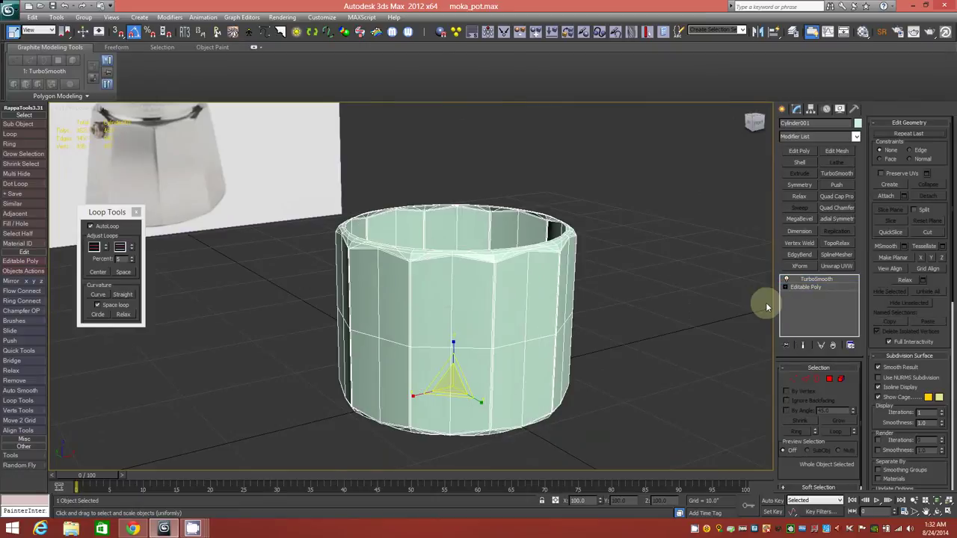
Step: Insert an edge loop around the base's side walls just above the bottom edge with Swift Loop
{"action": "scroll", "coordinate": [448, 268], "scroll_direction": "up", "scroll_amount": 5}
{"action": "middle_click_drag", "start_coordinate": [452, 261], "coordinate": [470, 147], "text": "alt"}
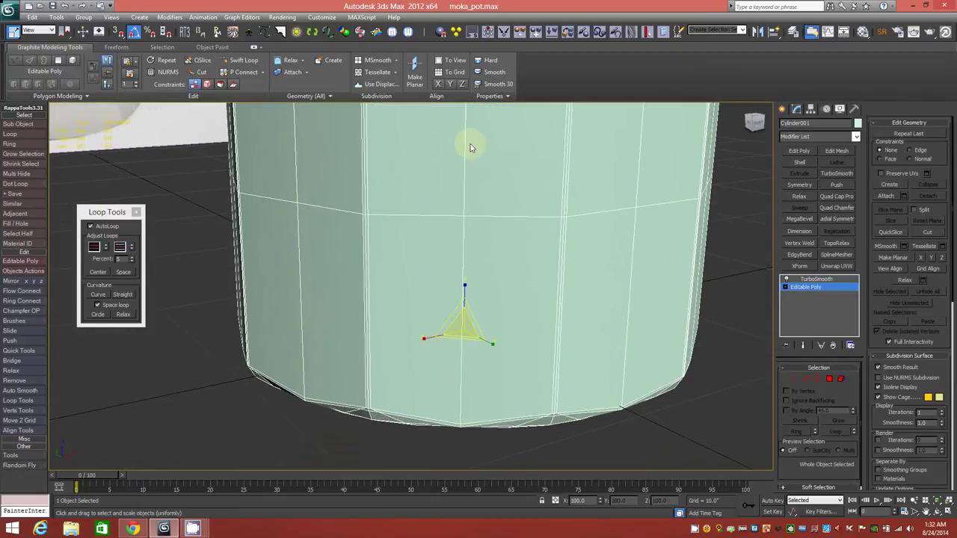
{"action": "middle_click_drag", "start_coordinate": [409, 198], "coordinate": [402, 397], "text": "alt"}
{"action": "left_click", "coordinate": [245, 60]}
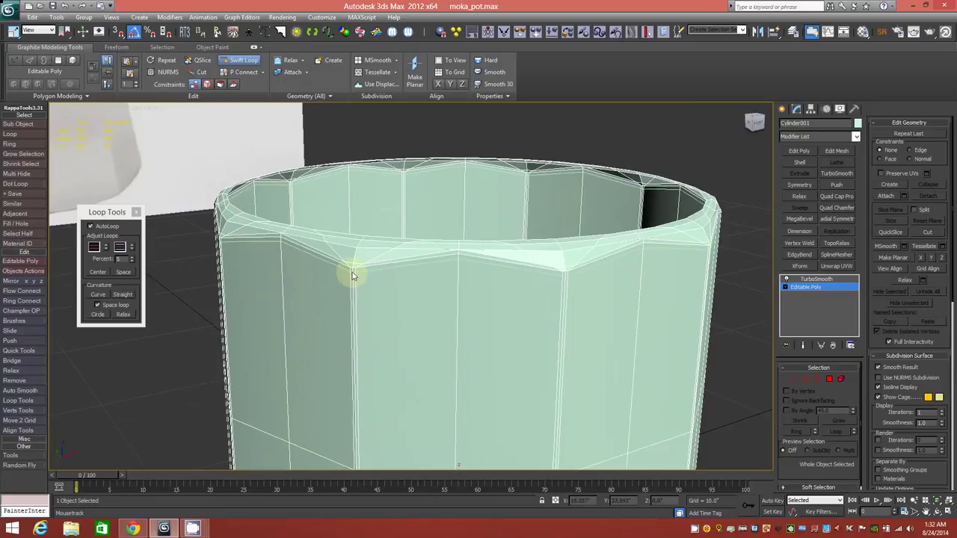
{"action": "middle_click_drag", "start_coordinate": [384, 399], "coordinate": [409, 431], "text": "alt"}
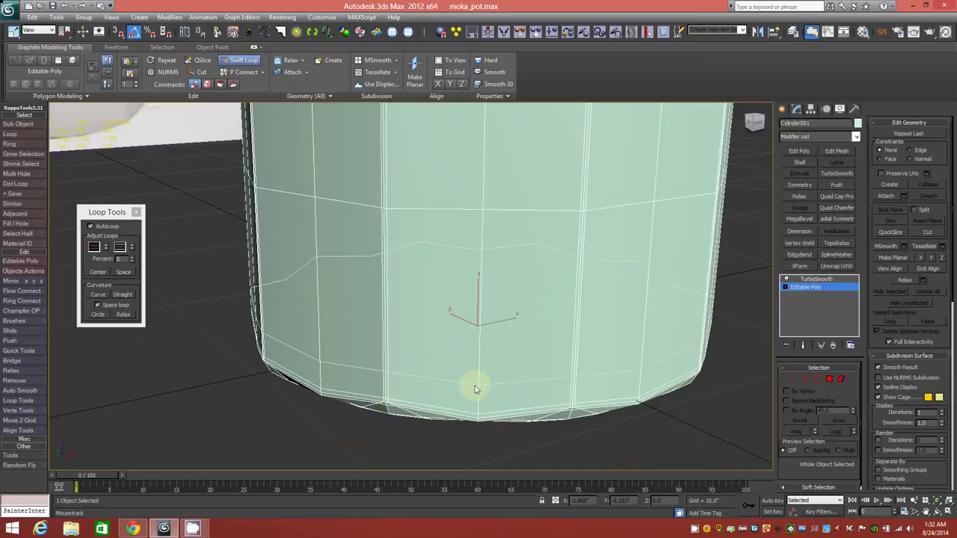
{"action": "left_click", "coordinate": [243, 60]}
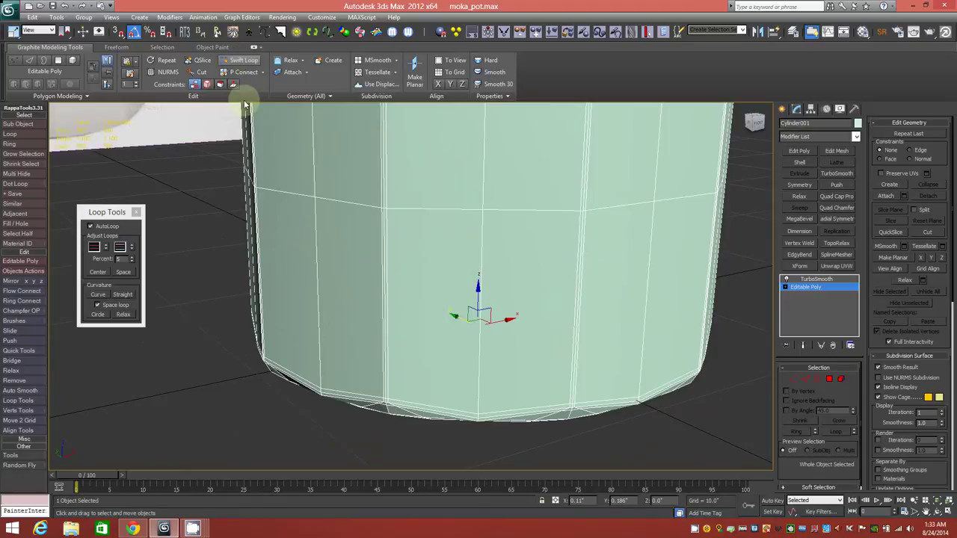
Step: Flatten the new edge loop near the bottom by scaling it along Z and move it up slightly to Z 0.561
{"action": "key", "text": "r"}
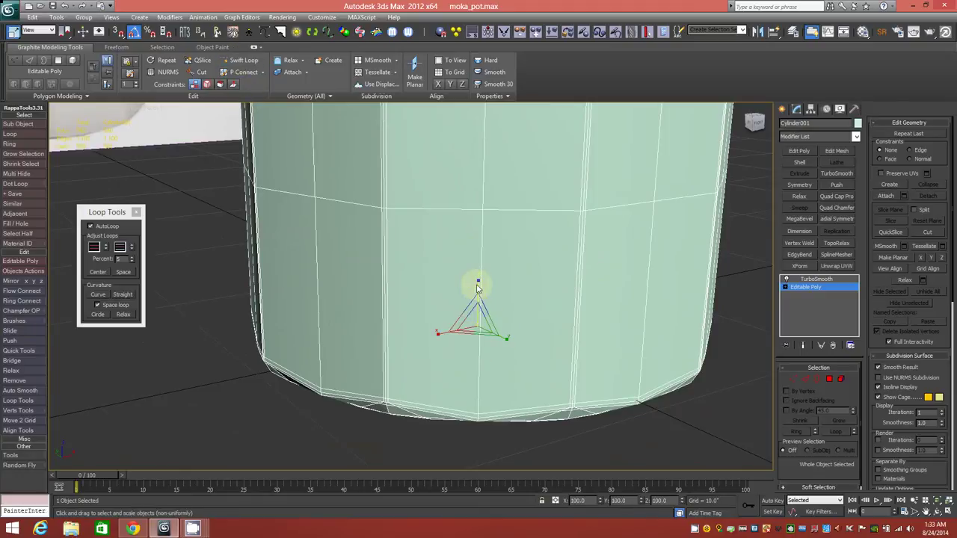
{"action": "left_click", "coordinate": [804, 379]}
{"action": "left_click_drag", "start_coordinate": [478, 281], "coordinate": [478, 332]}
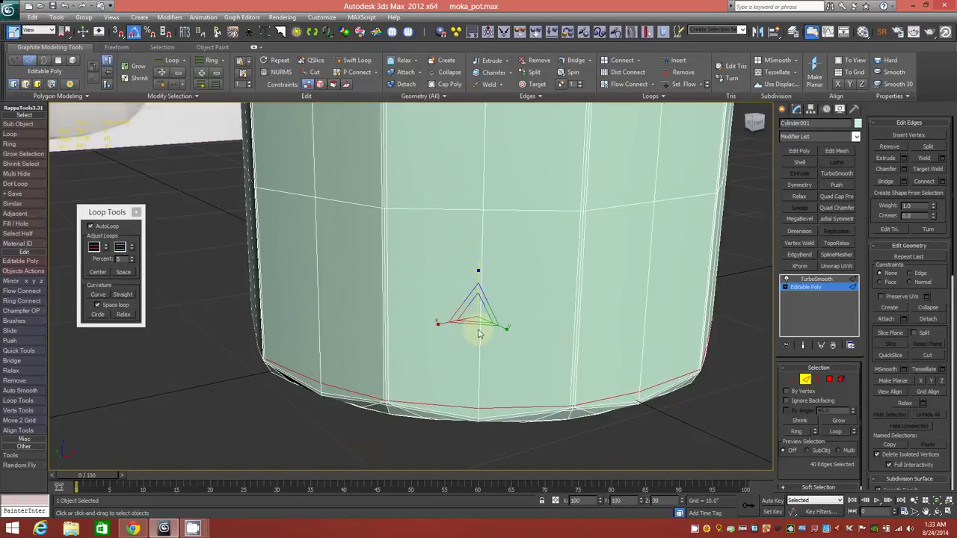
{"action": "key", "text": "w"}
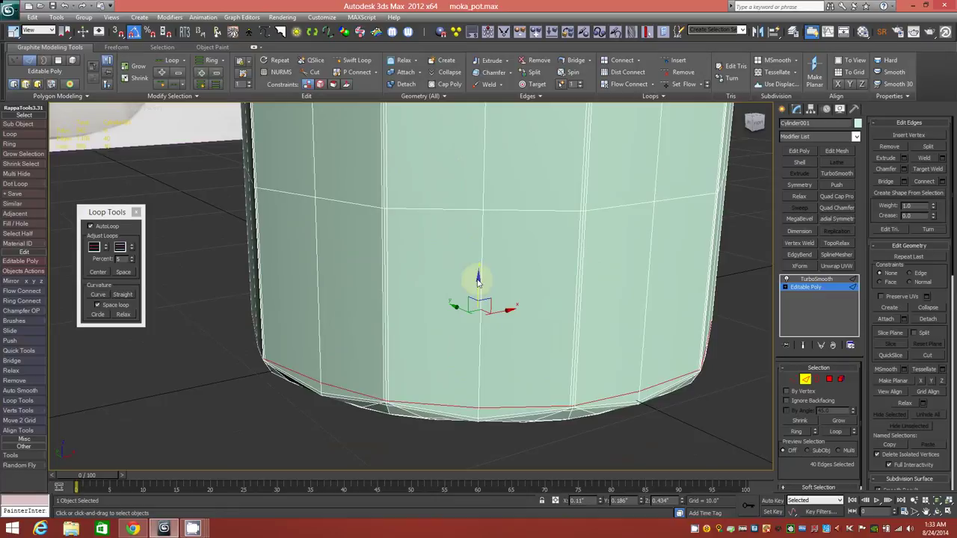
{"action": "left_click_drag", "start_coordinate": [479, 281], "coordinate": [479, 280]}
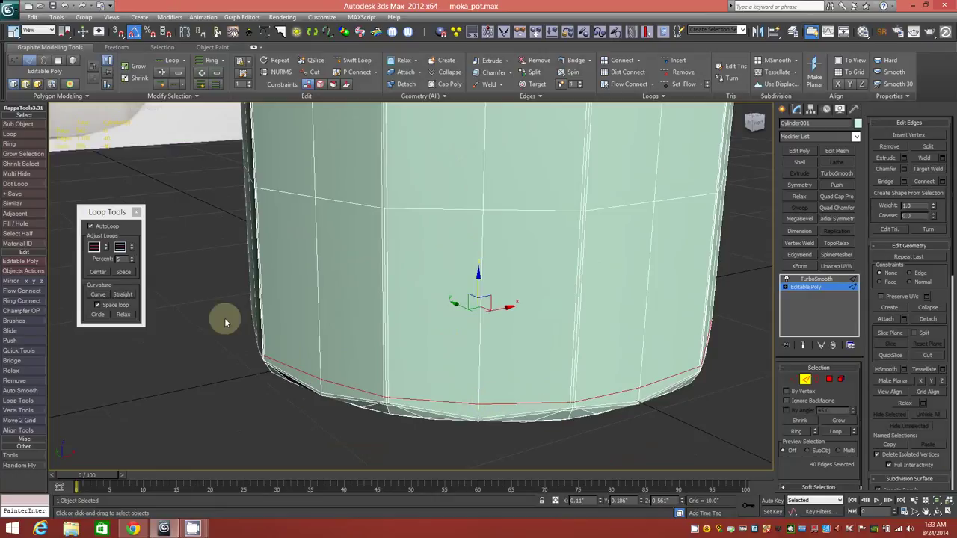
Step: Show the smoothed result, return to the TurboSmooth level and turn off the edged-faces display
{"action": "middle_click_drag", "start_coordinate": [503, 432], "coordinate": [420, 417], "text": "alt"}
{"action": "middle_click_drag", "start_coordinate": [490, 155], "coordinate": [533, 223], "text": "alt"}
{"action": "middle_click_drag", "start_coordinate": [545, 313], "coordinate": [470, 318], "text": "alt"}
{"action": "scroll", "coordinate": [503, 416], "scroll_direction": "down", "scroll_amount": 3}
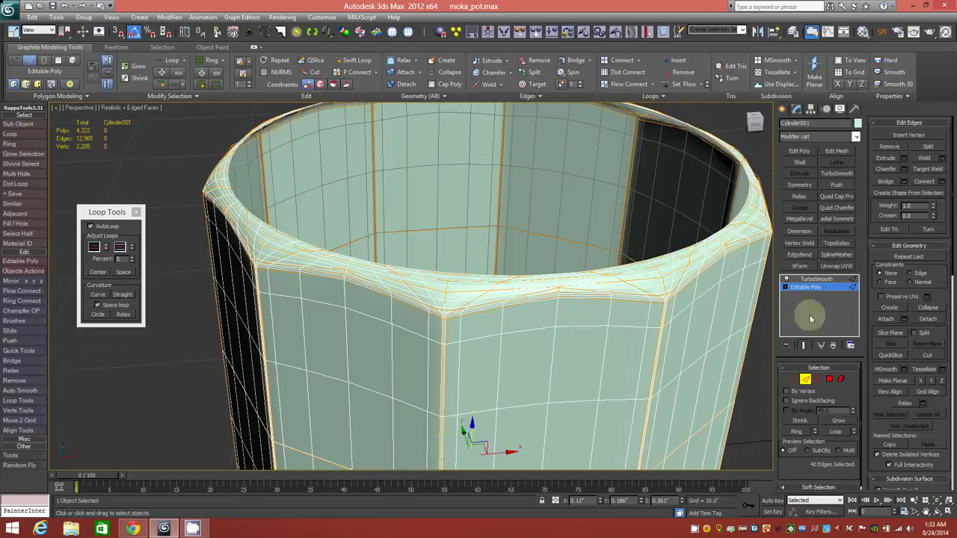
{"action": "left_click", "coordinate": [805, 379]}
{"action": "left_click", "coordinate": [816, 278]}
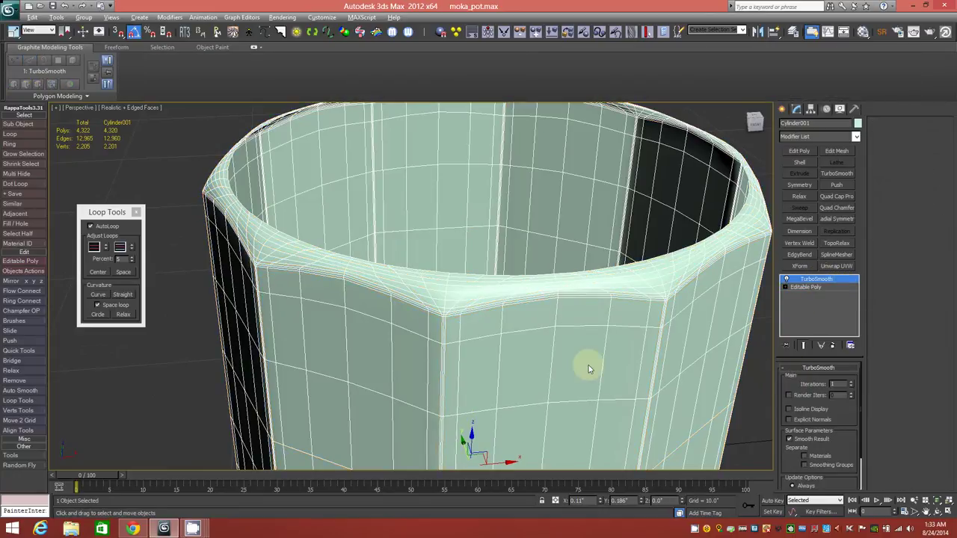
{"action": "mouse_move", "coordinate": [402, 329]}
{"action": "middle_mouse_down", "text": "alt"}
{"action": "mouse_move", "coordinate": [421, 329]}
{"action": "mouse_move", "coordinate": [401, 329]}
{"action": "mouse_move", "coordinate": [409, 334]}
{"action": "middle_mouse_up", "text": "alt"}
{"action": "key", "text": "F4"}
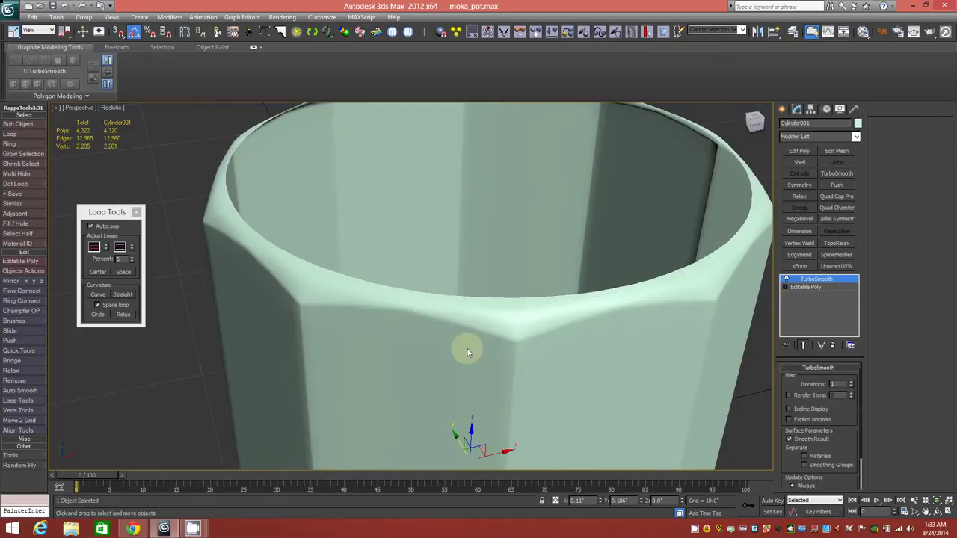
Step: Set the TurboSmooth modifier to 2 iterations
{"action": "scroll", "coordinate": [488, 318], "scroll_direction": "down", "scroll_amount": 2}
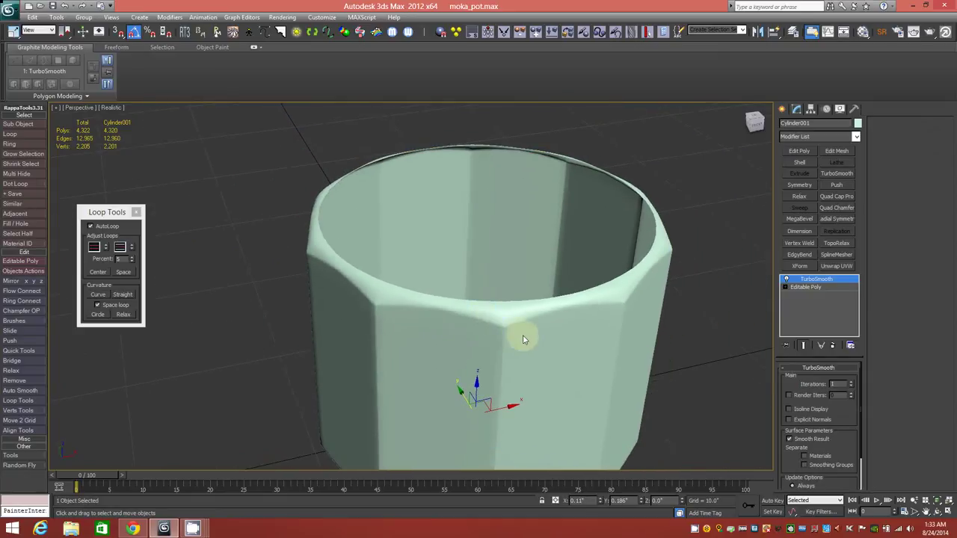
{"action": "scroll", "coordinate": [520, 329], "scroll_direction": "down", "scroll_amount": 3}
{"action": "mouse_move", "coordinate": [522, 326]}
{"action": "middle_mouse_down", "text": "alt"}
{"action": "mouse_move", "coordinate": [508, 314]}
{"action": "mouse_move", "coordinate": [519, 317]}
{"action": "middle_mouse_up", "text": "alt"}
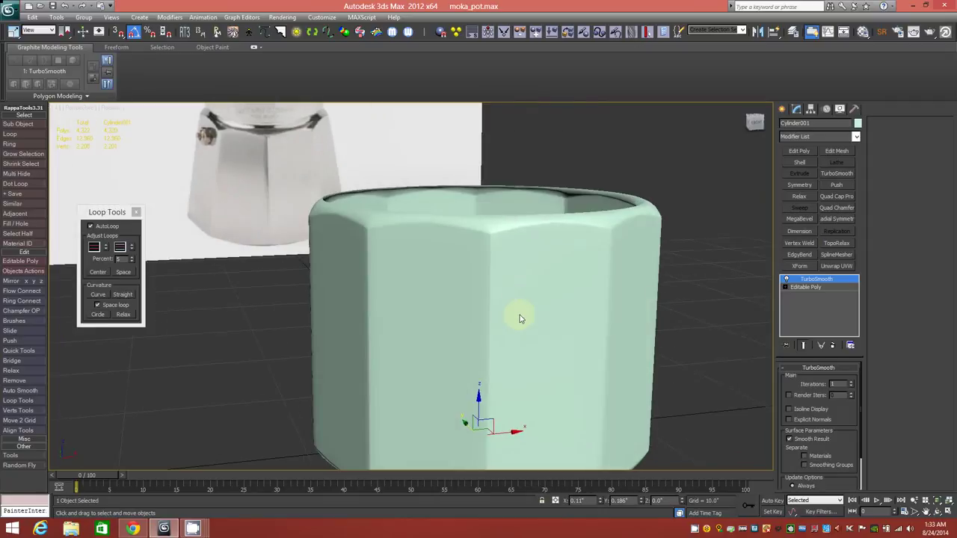
{"action": "left_click", "coordinate": [851, 381]}
{"action": "mouse_move", "coordinate": [416, 207]}
{"action": "middle_mouse_down", "text": "alt"}
{"action": "mouse_move", "coordinate": [391, 216]}
{"action": "mouse_move", "coordinate": [429, 217]}
{"action": "middle_mouse_up", "text": "alt"}
{"action": "scroll", "coordinate": [437, 235], "scroll_direction": "down", "scroll_amount": 3}
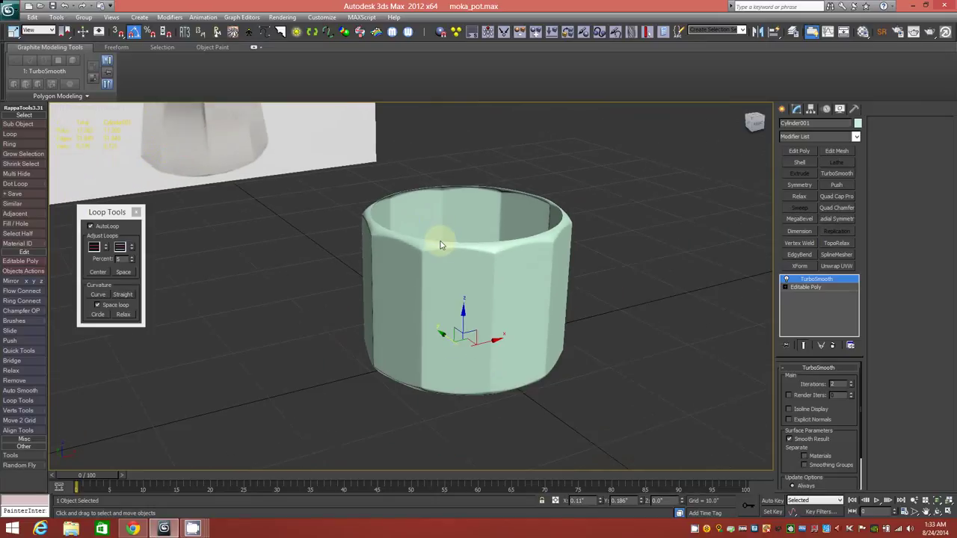
Step: Select the open border at the base's upper rim and extend it inward with a copy scaled to 97%
{"action": "middle_click_drag", "start_coordinate": [439, 245], "coordinate": [449, 252], "text": "alt"}
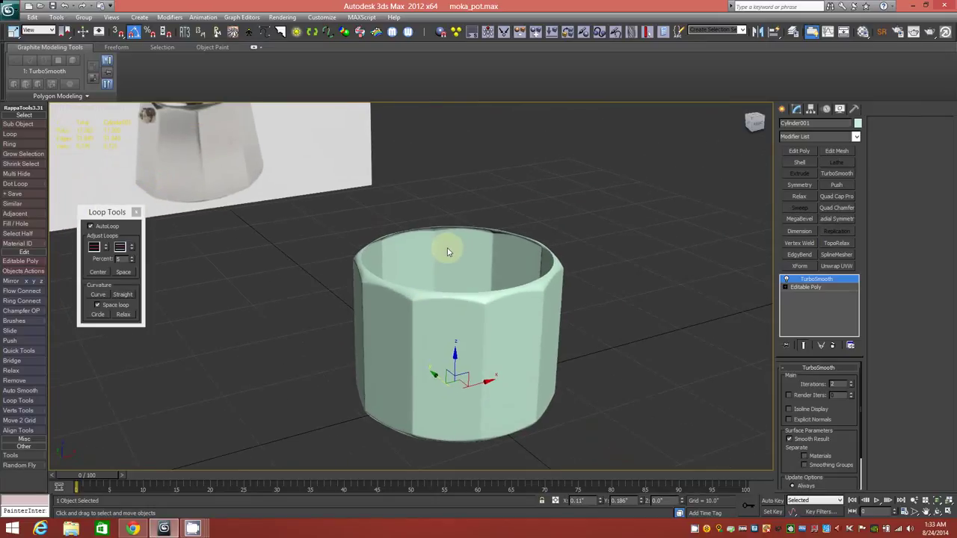
{"action": "scroll", "coordinate": [523, 293], "scroll_direction": "up", "scroll_amount": 5}
{"action": "middle_click_drag", "start_coordinate": [434, 280], "coordinate": [471, 303], "text": "alt"}
{"action": "left_click", "coordinate": [803, 287]}
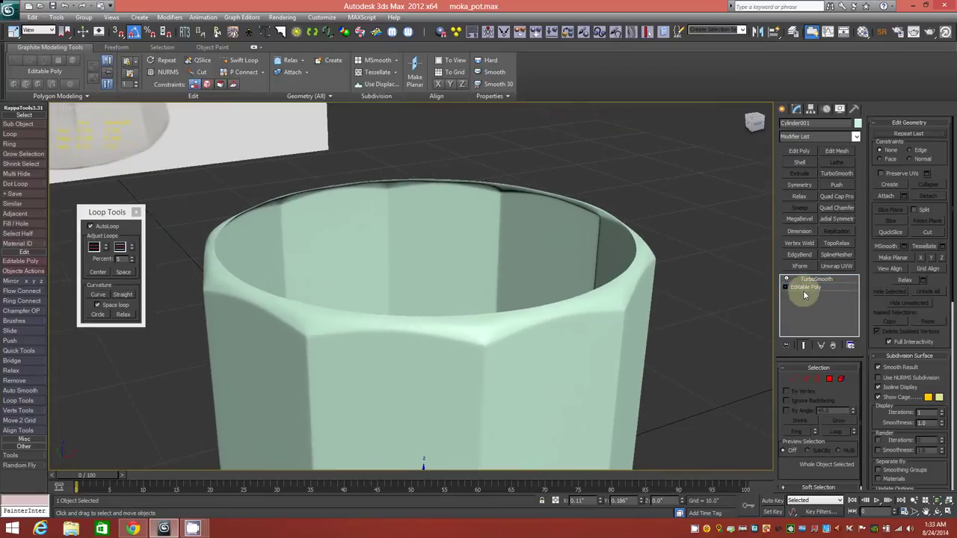
{"action": "left_click", "coordinate": [816, 378]}
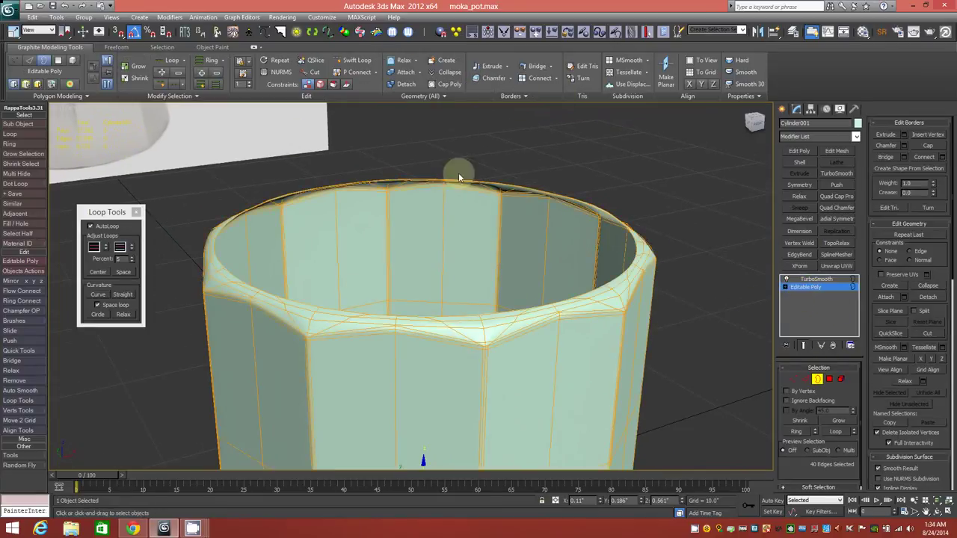
{"action": "middle_click_drag", "start_coordinate": [318, 196], "coordinate": [544, 473]}
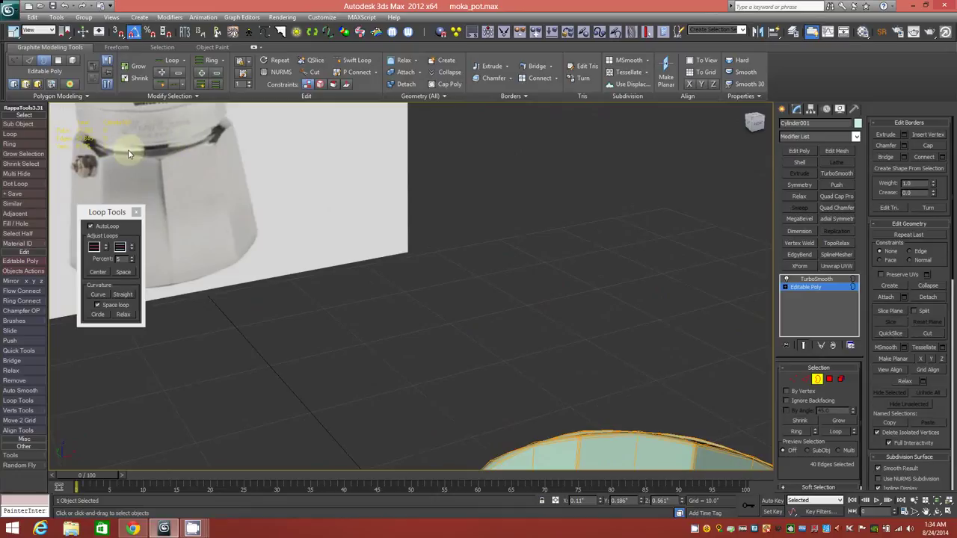
{"action": "middle_click_drag", "start_coordinate": [508, 410], "coordinate": [332, 133]}
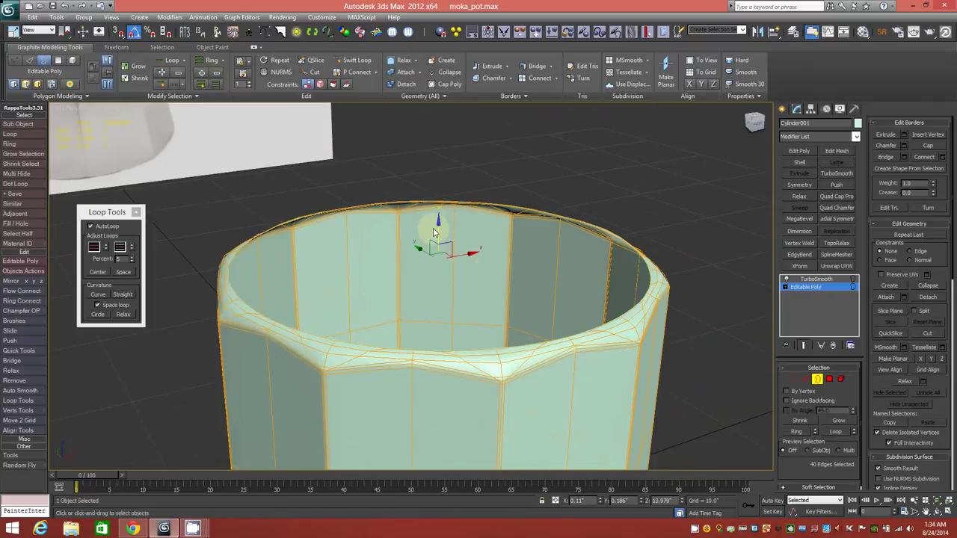
{"action": "key", "text": "r"}
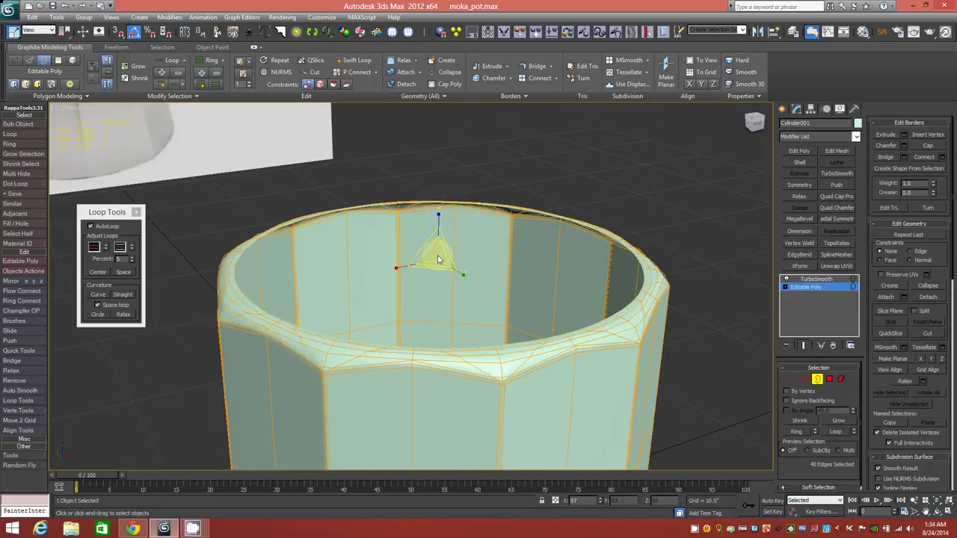
Step: Extend the rim border upward into a raised collar at Z 14.729, then close Loop Tools and leave border editing
{"action": "key", "text": "w"}
{"action": "left_click_drag", "start_coordinate": [438, 238], "coordinate": [439, 217]}
{"action": "mouse_move", "coordinate": [423, 309]}
{"action": "middle_mouse_down", "text": "alt"}
{"action": "mouse_move", "coordinate": [413, 287]}
{"action": "mouse_move", "coordinate": [431, 299]}
{"action": "mouse_move", "coordinate": [423, 292]}
{"action": "mouse_move", "coordinate": [419, 316]}
{"action": "middle_mouse_up", "text": "alt"}
{"action": "scroll", "coordinate": [421, 298], "scroll_direction": "down", "scroll_amount": 2}
{"action": "scroll", "coordinate": [396, 314], "scroll_direction": "down", "scroll_amount": 3}
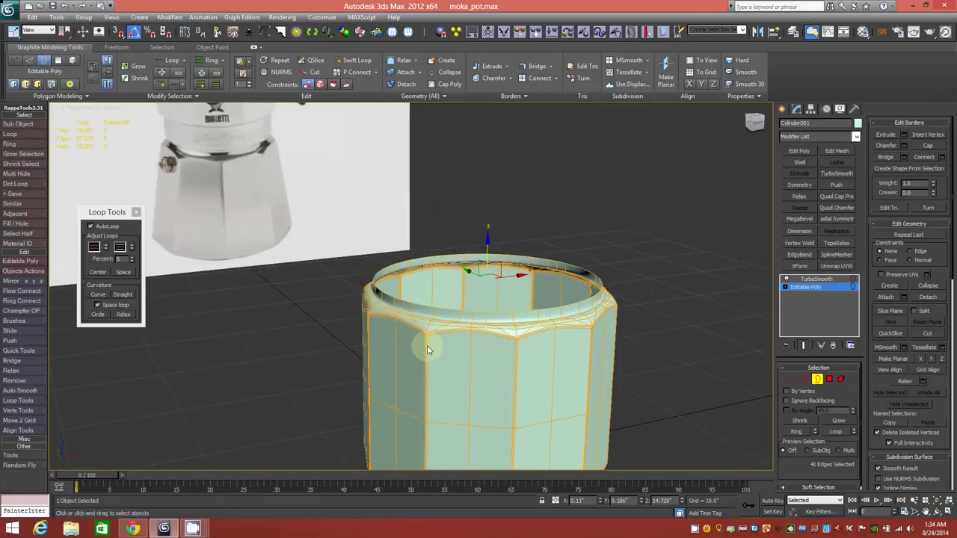
{"action": "middle_click_drag", "start_coordinate": [428, 350], "coordinate": [421, 315]}
{"action": "left_click", "coordinate": [134, 213]}
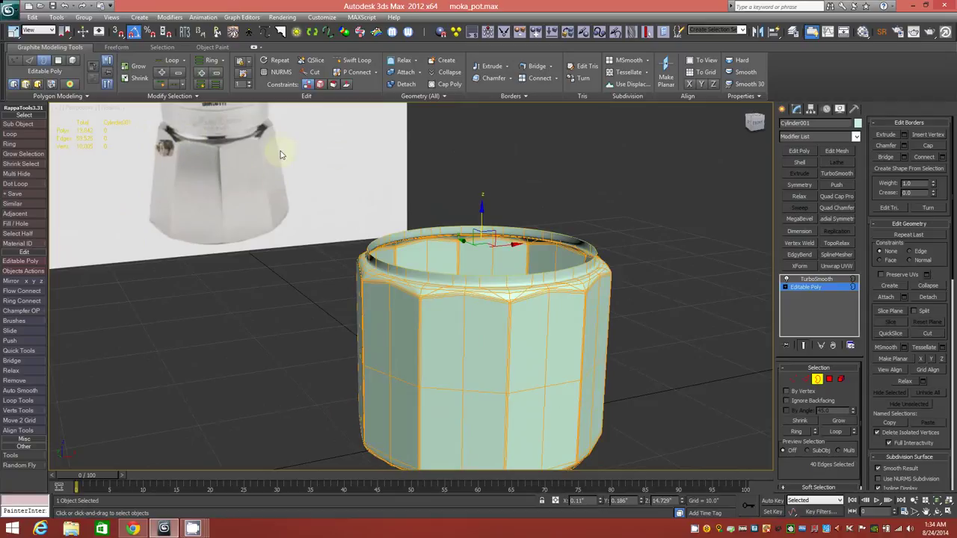
{"action": "left_click", "coordinate": [817, 379]}
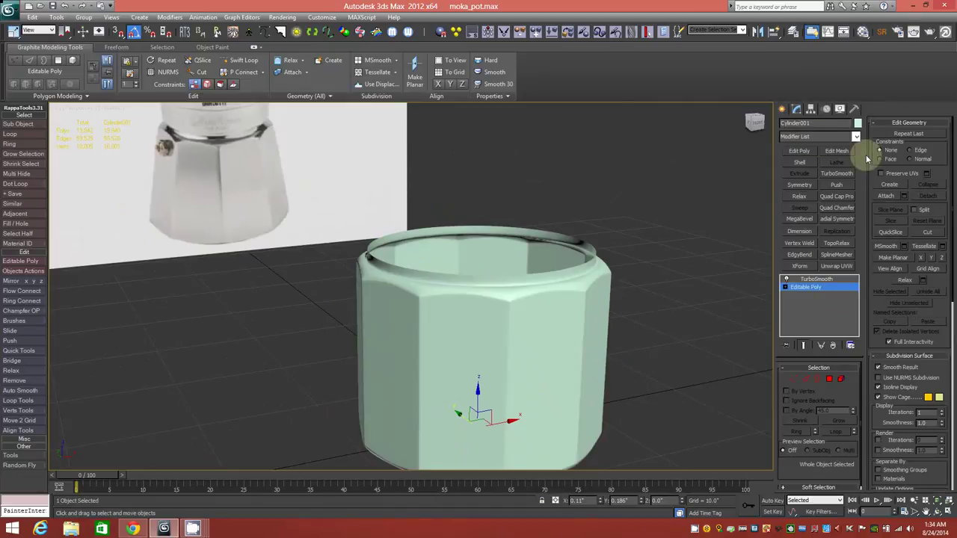
Step: Add a Taper modifier beneath TurboSmooth and set its amount to -0.22 to narrow the base toward the rim
{"action": "left_click", "coordinate": [855, 136]}
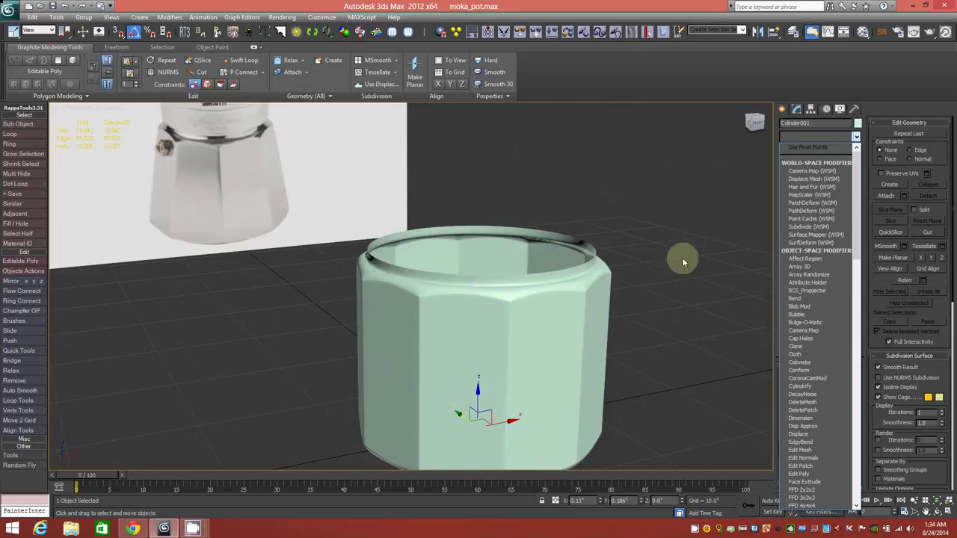
{"action": "left_click", "coordinate": [457, 337]}
{"action": "middle_click_drag", "start_coordinate": [506, 271], "coordinate": [487, 277], "text": "alt"}
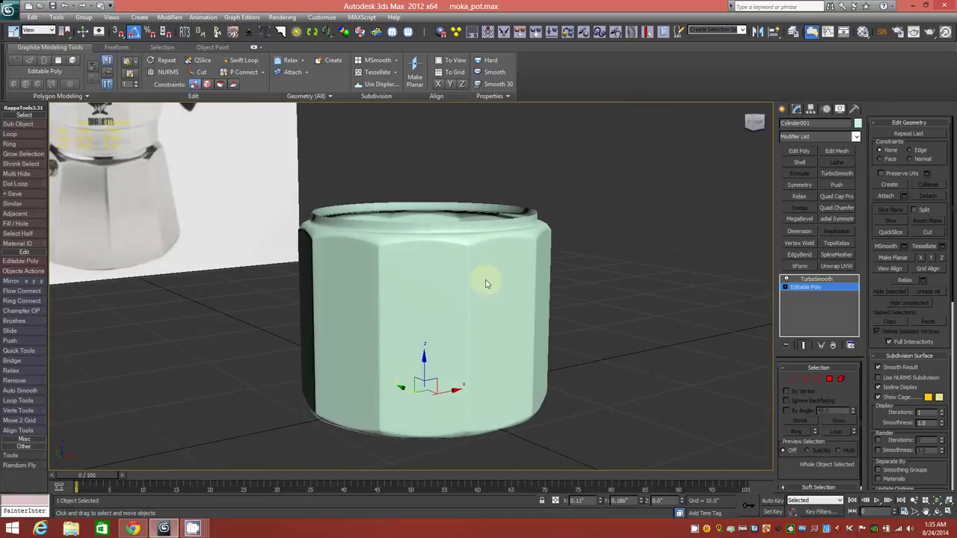
{"action": "left_click", "coordinate": [856, 137]}
{"action": "scroll", "coordinate": [860, 158], "scroll_direction": "down", "scroll_amount": 15}
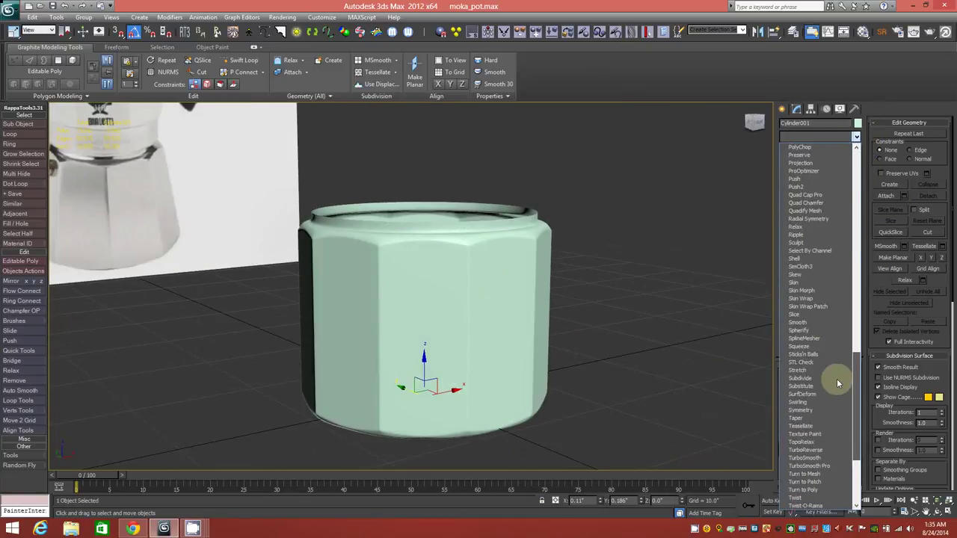
{"action": "scroll", "coordinate": [837, 379], "scroll_direction": "down", "scroll_amount": 1}
{"action": "left_click", "coordinate": [791, 409]}
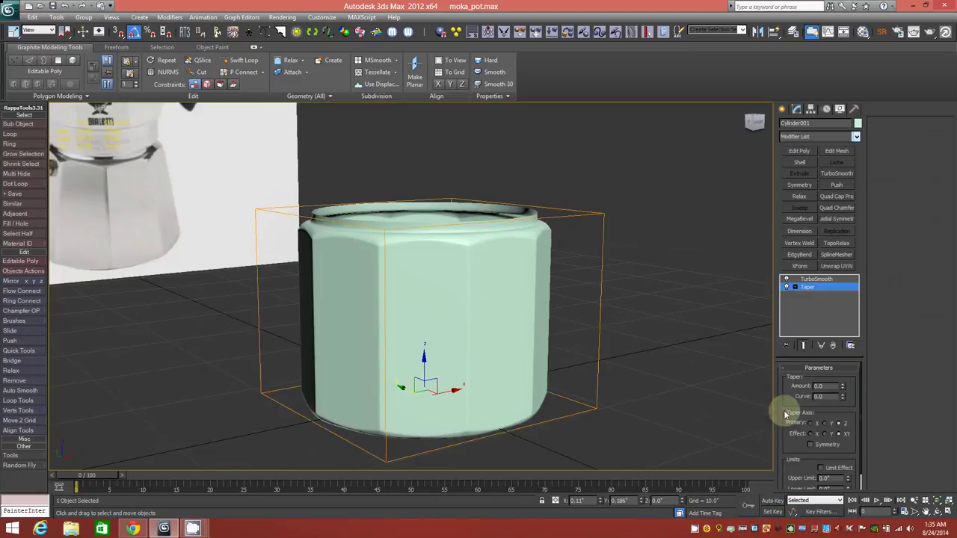
{"action": "mouse_move", "coordinate": [843, 388]}
{"action": "left_mouse_down"}
{"action": "mouse_move", "coordinate": [843, 367]}
{"action": "mouse_move", "coordinate": [848, 395]}
{"action": "left_mouse_up"}
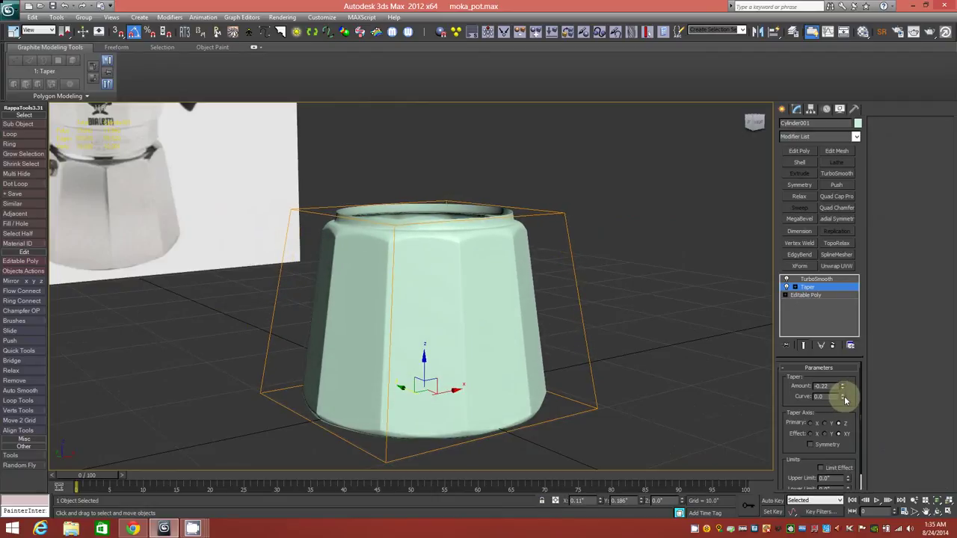
Step: Collapse the Taper modifier into the Editable Poly while keeping TurboSmooth above it
{"action": "middle_click_drag", "start_coordinate": [438, 301], "coordinate": [483, 283]}
{"action": "middle_click_drag", "start_coordinate": [379, 229], "coordinate": [379, 246], "text": "alt"}
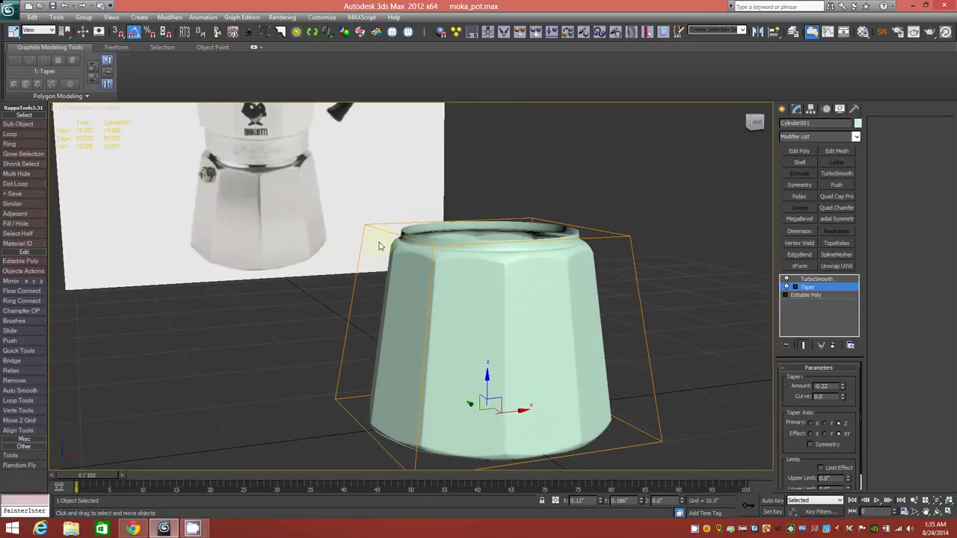
{"action": "mouse_move", "coordinate": [550, 317]}
{"action": "middle_mouse_down", "text": "alt"}
{"action": "mouse_move", "coordinate": [525, 303]}
{"action": "mouse_move", "coordinate": [553, 306]}
{"action": "middle_mouse_up", "text": "alt"}
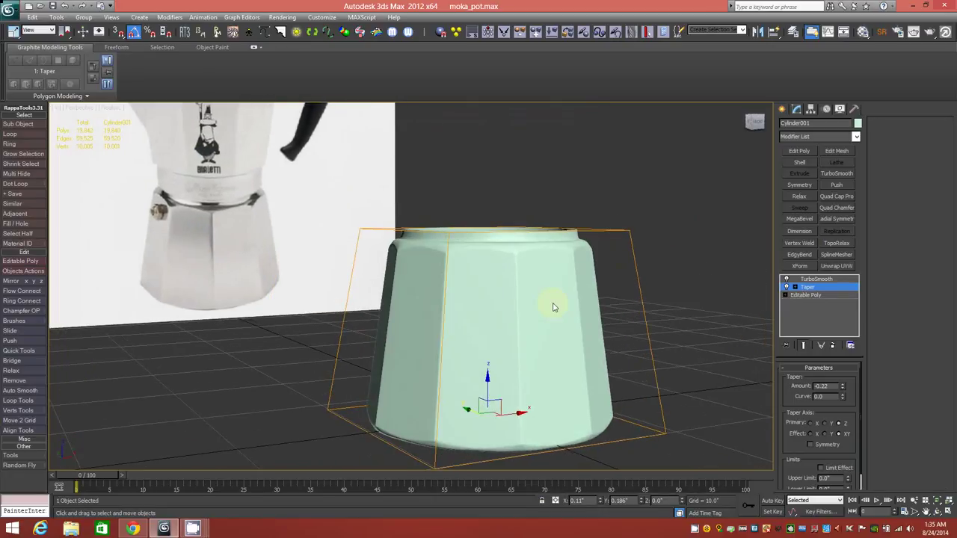
{"action": "right_click", "coordinate": [817, 288]}
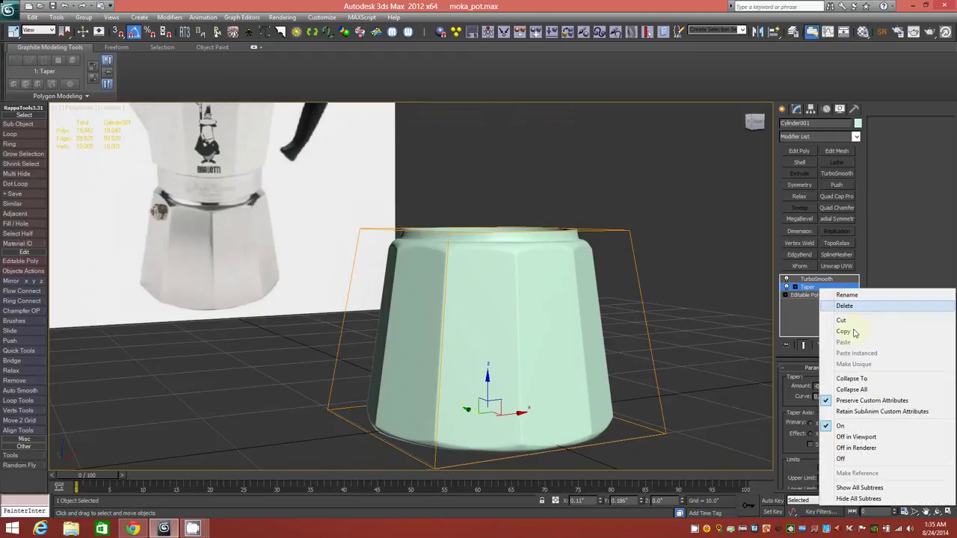
{"action": "left_click", "coordinate": [851, 378]}
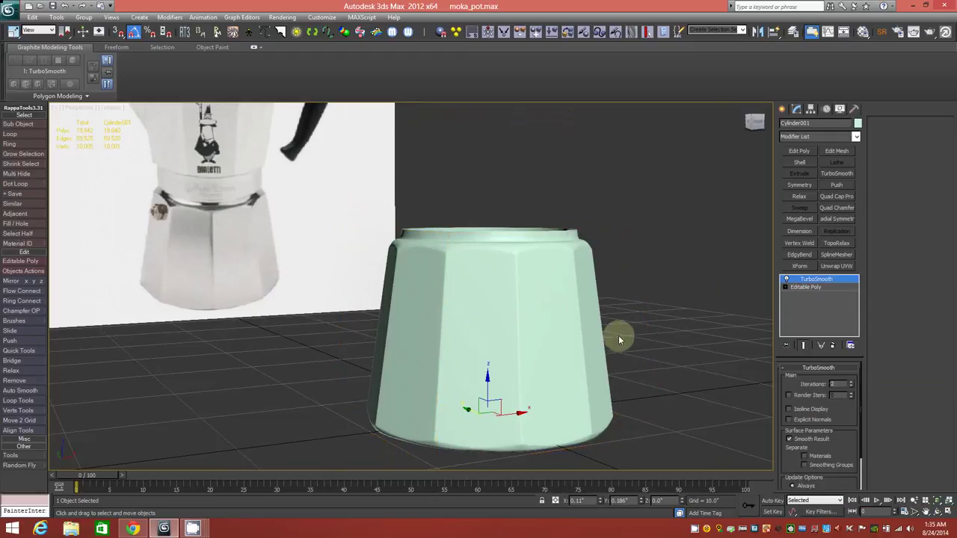
{"action": "middle_click_drag", "start_coordinate": [563, 340], "coordinate": [488, 265], "text": "alt"}
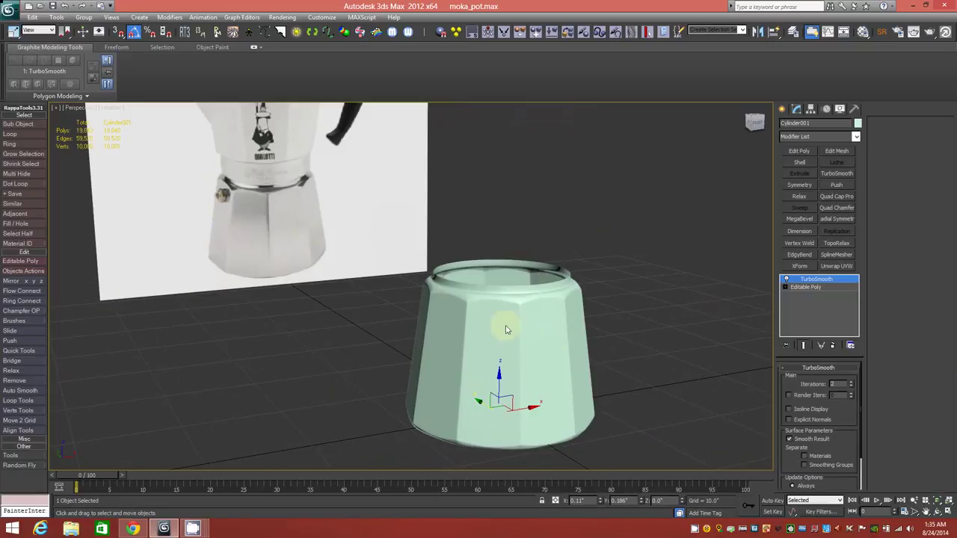
{"action": "middle_click_drag", "start_coordinate": [302, 199], "coordinate": [407, 369], "text": "alt"}
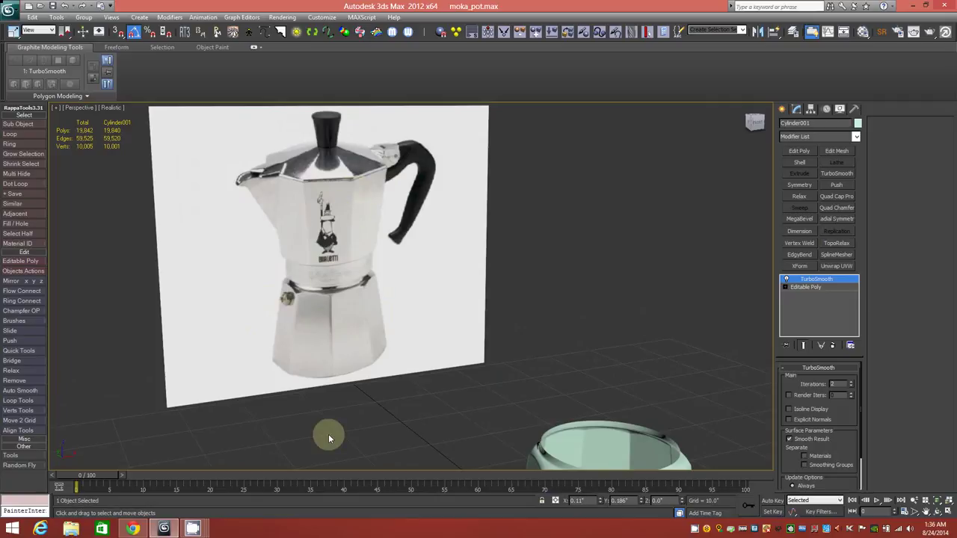
{"action": "middle_click_drag", "start_coordinate": [632, 412], "coordinate": [540, 257]}
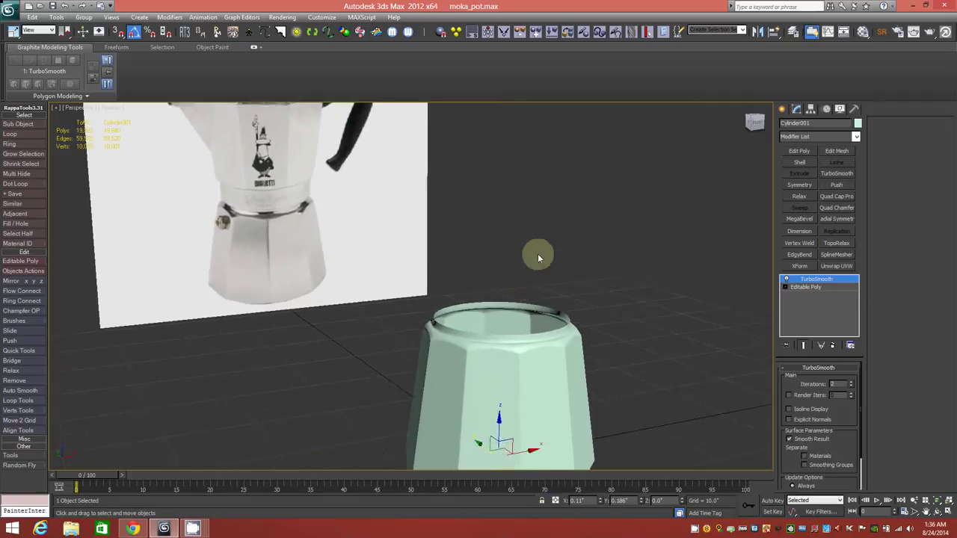
{"action": "scroll", "coordinate": [509, 239], "scroll_direction": "up", "scroll_amount": 4}
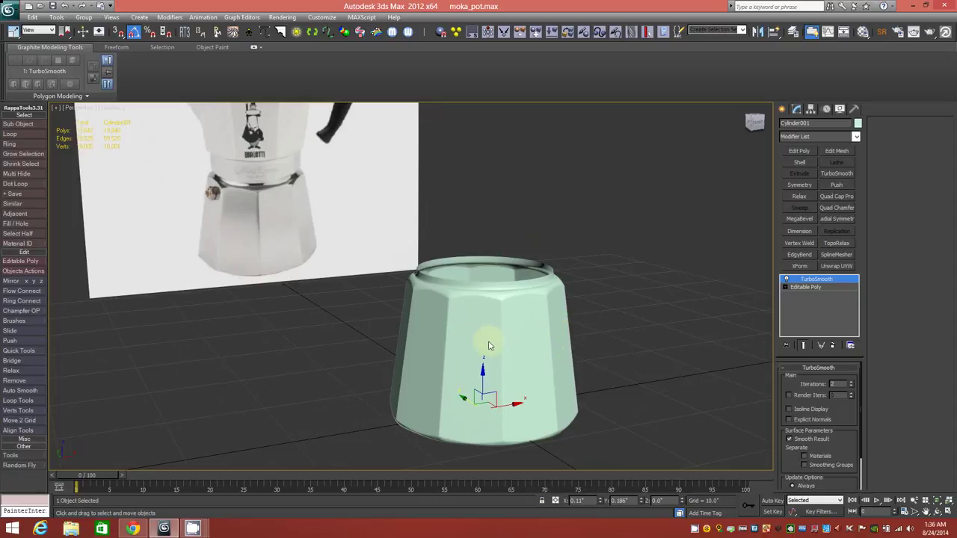
{"action": "mouse_move", "coordinate": [492, 352]}
{"action": "middle_mouse_down", "text": "alt"}
{"action": "mouse_move", "coordinate": [481, 338]}
{"action": "mouse_move", "coordinate": [506, 338]}
{"action": "mouse_move", "coordinate": [482, 345]}
{"action": "mouse_move", "coordinate": [478, 331]}
{"action": "mouse_move", "coordinate": [485, 335]}
{"action": "middle_mouse_up", "text": "alt"}
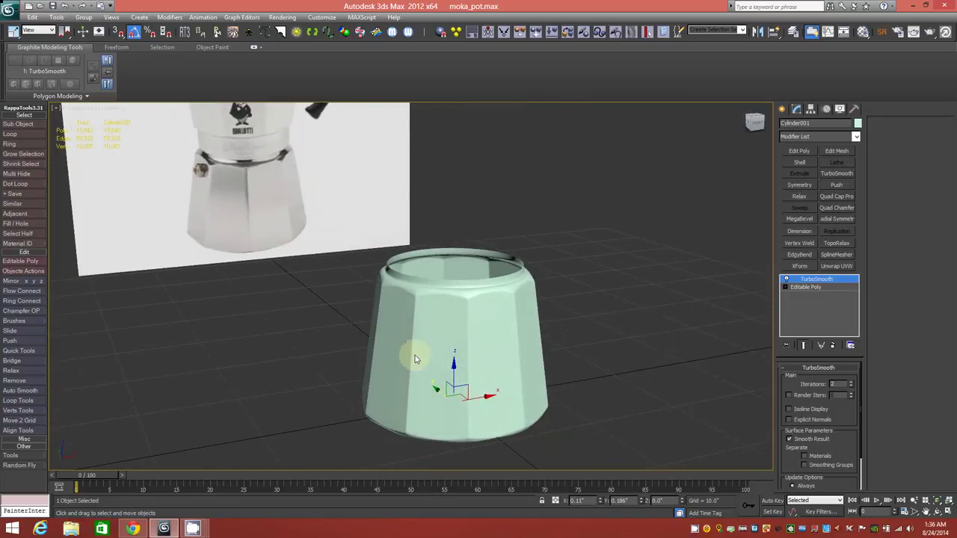